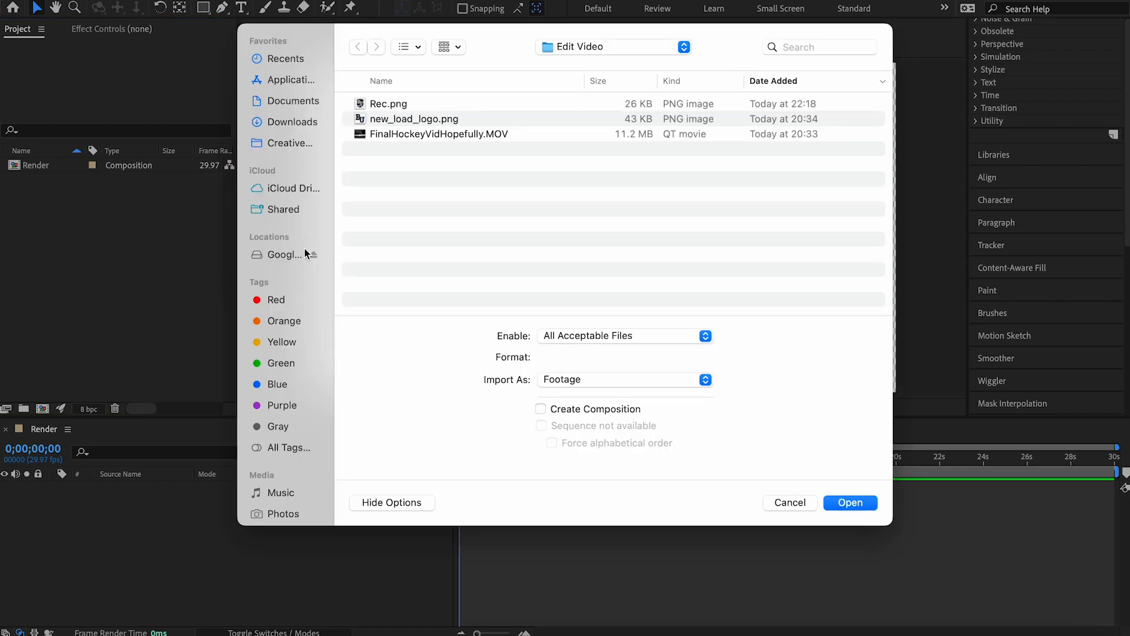
Step: Import new_load_logo.png into the project and place it in the Render composition
left_click(486, 119)
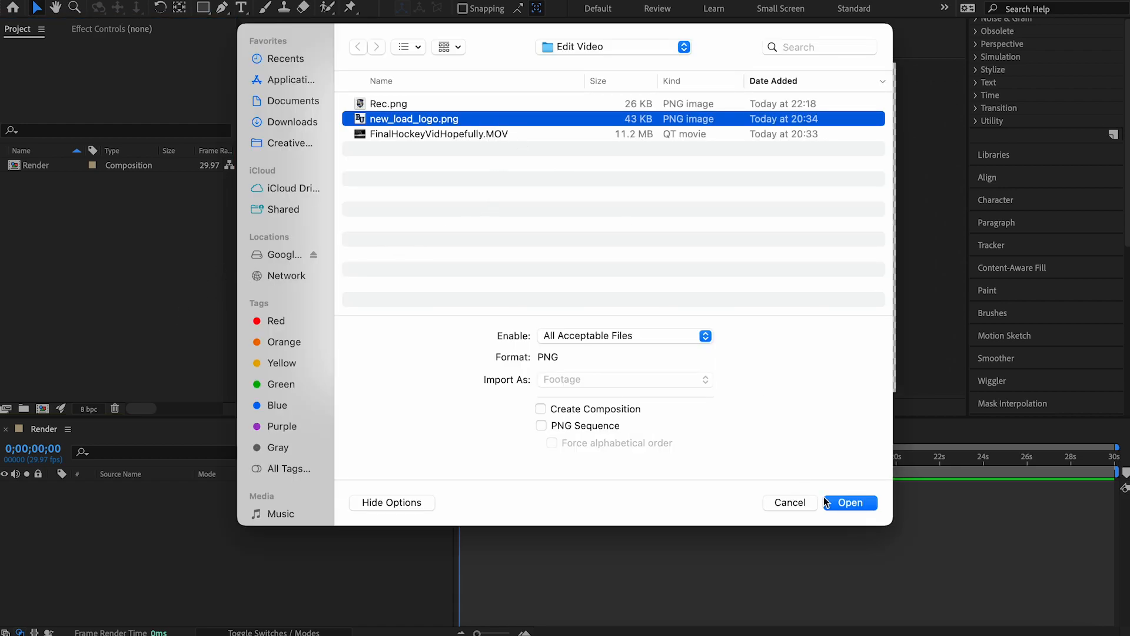
left_click(850, 502)
left_click_drag(57, 167, 606, 226)
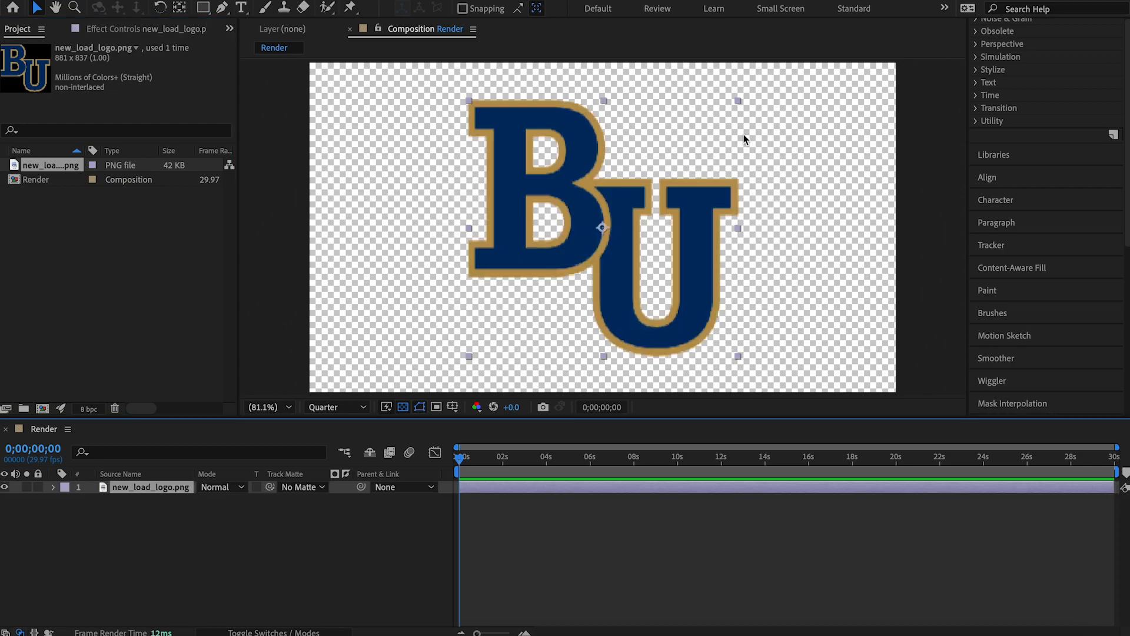
Step: Scale the logo down slightly and recentre it in the composition, leaving it deselected
left_click_drag(739, 101, 730, 115)
left_click_drag(649, 221, 651, 220)
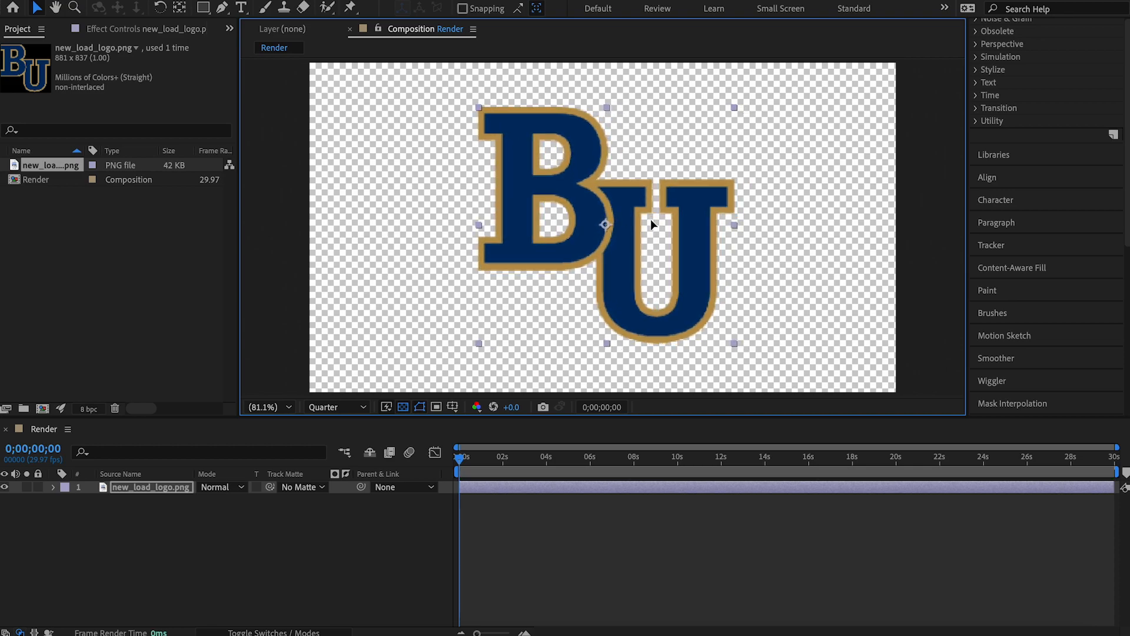
left_click(820, 201)
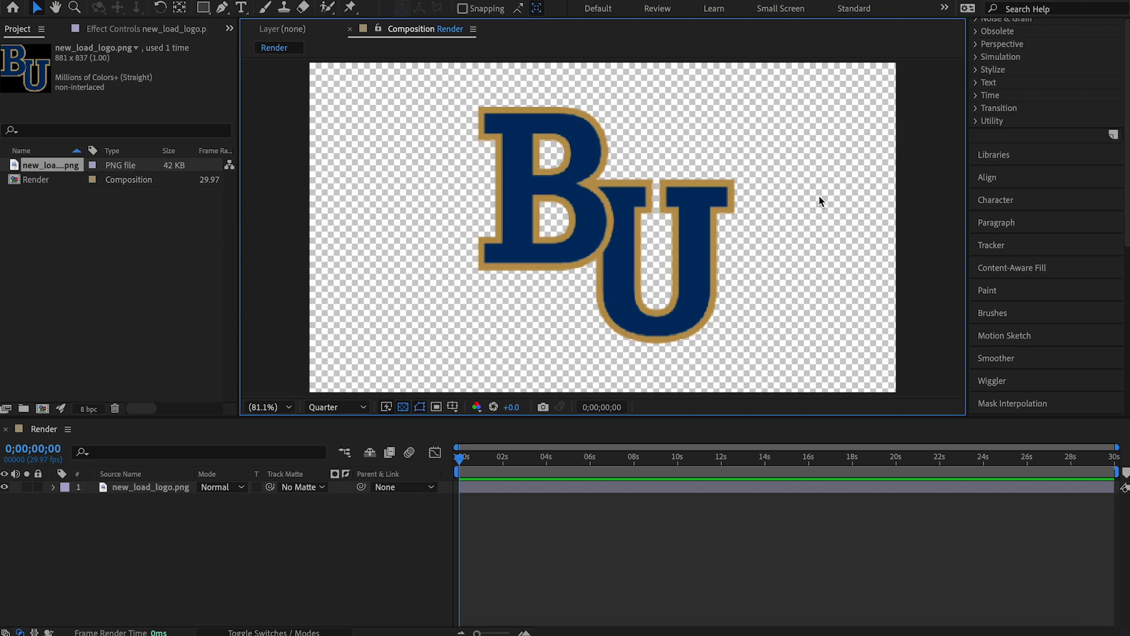
Step: Set up the Rectangle tool with a white FFFFFF fill and the stroke set to None
left_click(205, 9)
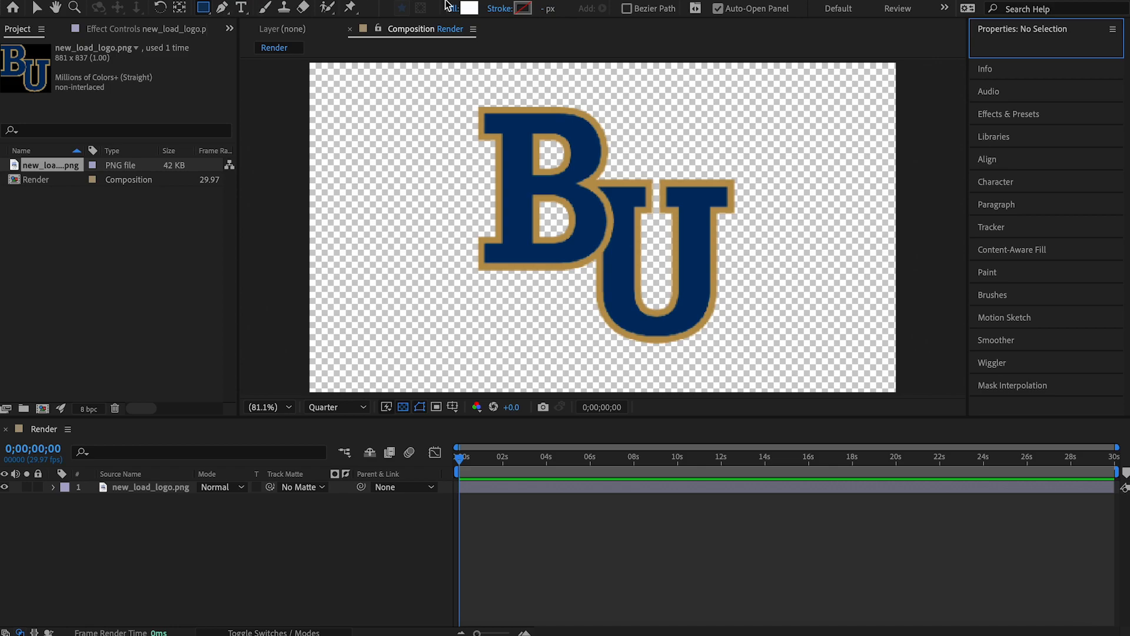
left_click(466, 8)
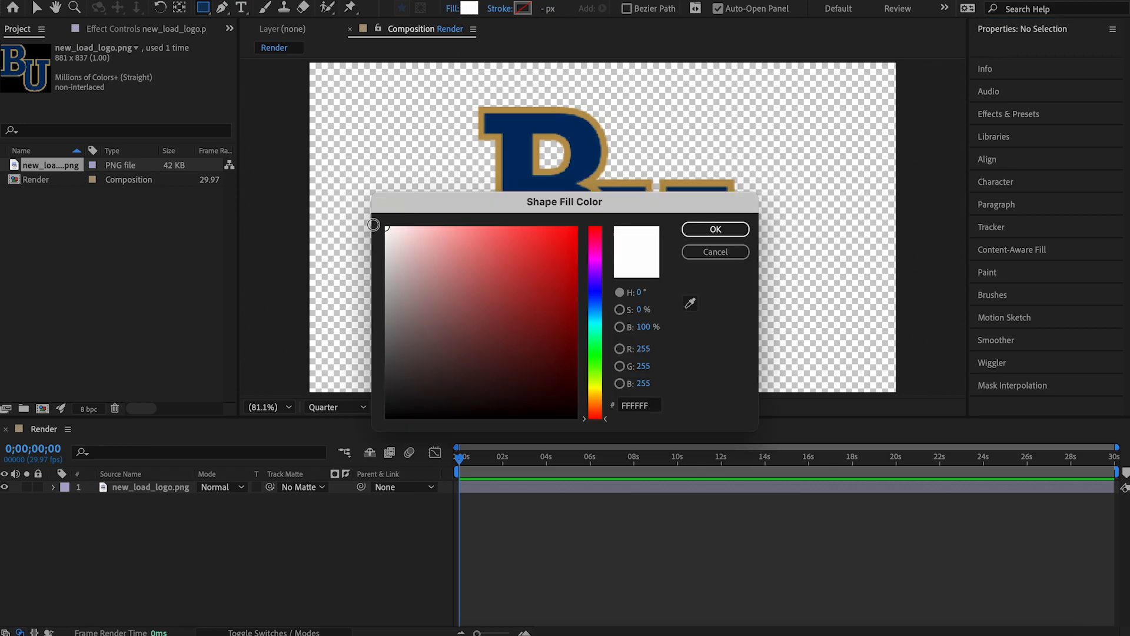
left_click(718, 228)
left_click(494, 10)
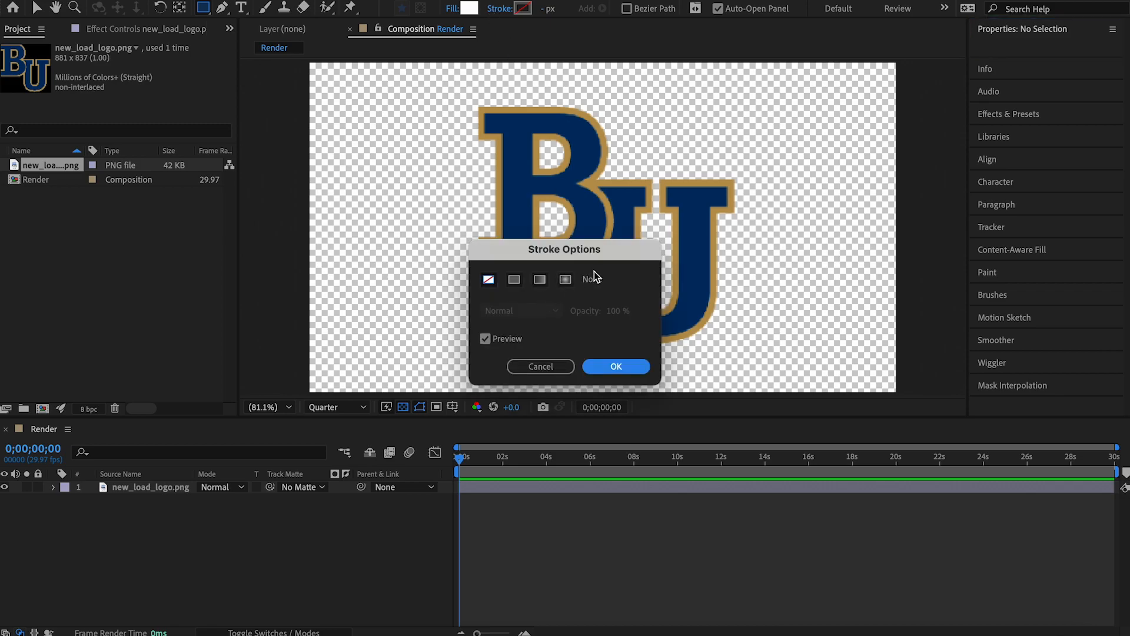
left_click(627, 371)
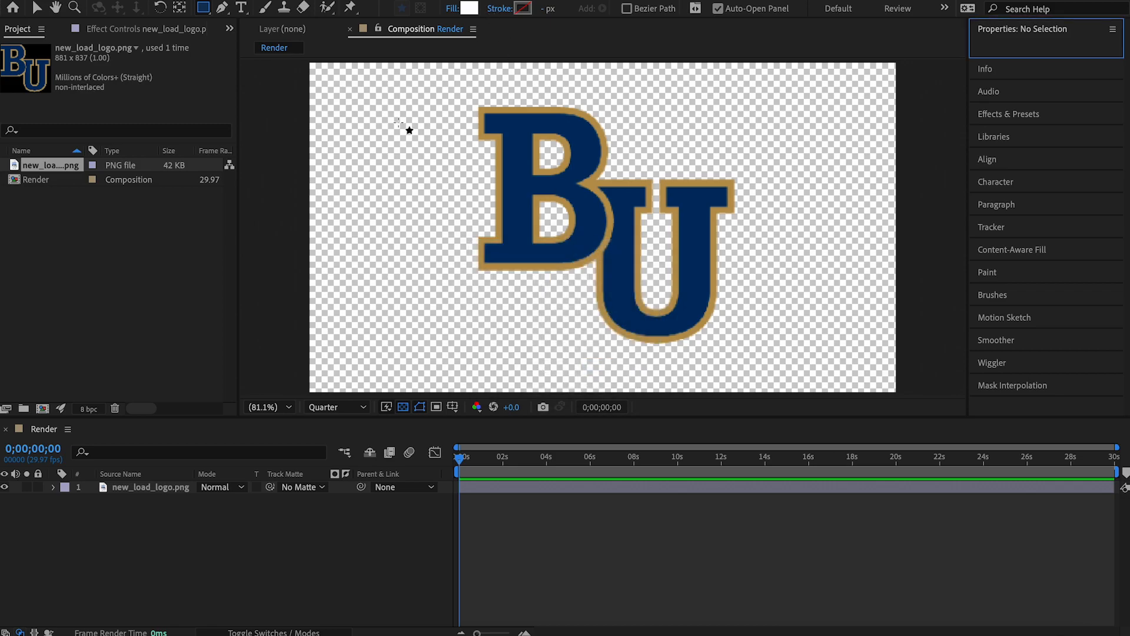
Step: Create a full-frame white rectangle and move it up until only a strip covers the composition's upper edge
double_click(204, 8)
key("v")
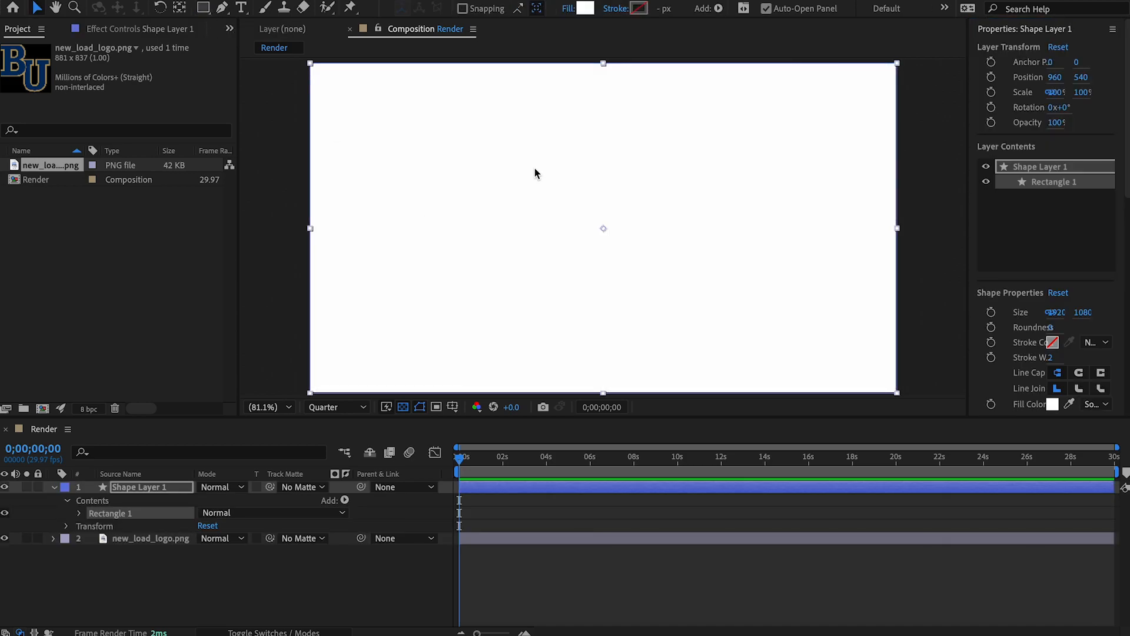
left_click_drag(539, 154, 537, 47)
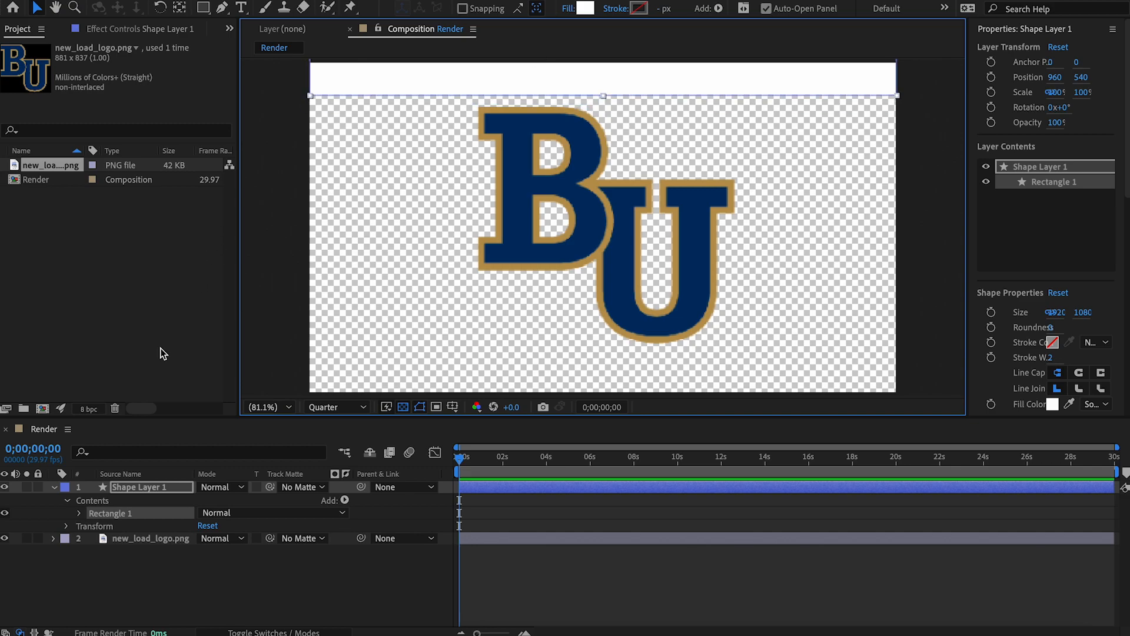
Step: Find the Turbulent Displace effect and apply it to Shape Layer 1
left_click(1027, 231)
scroll(1026, 232, "down", 5)
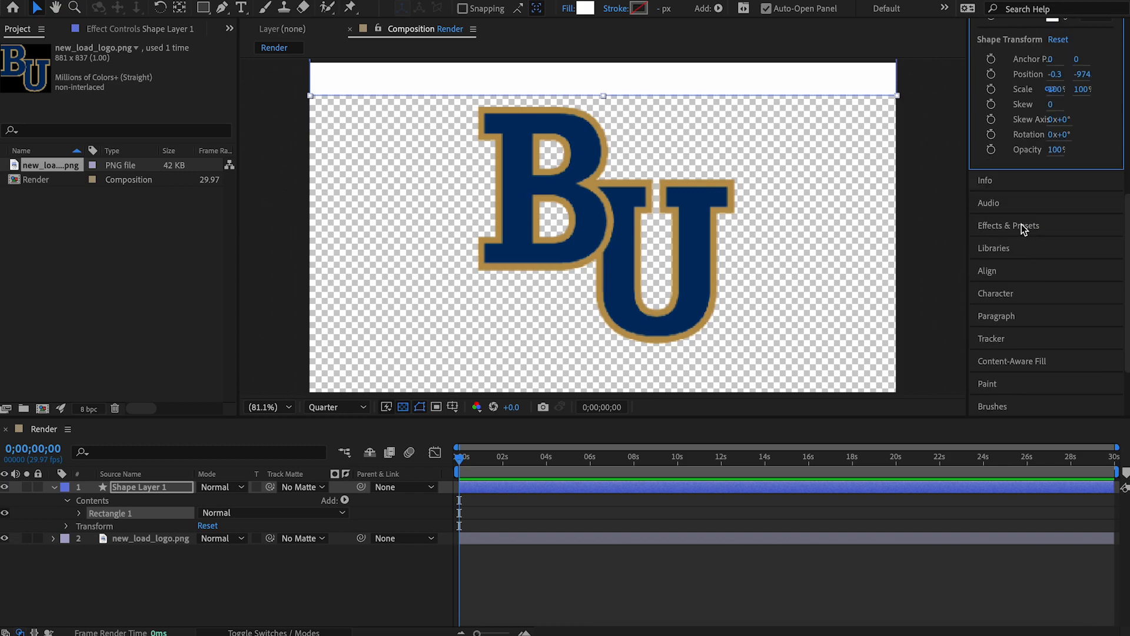
left_click(1020, 229)
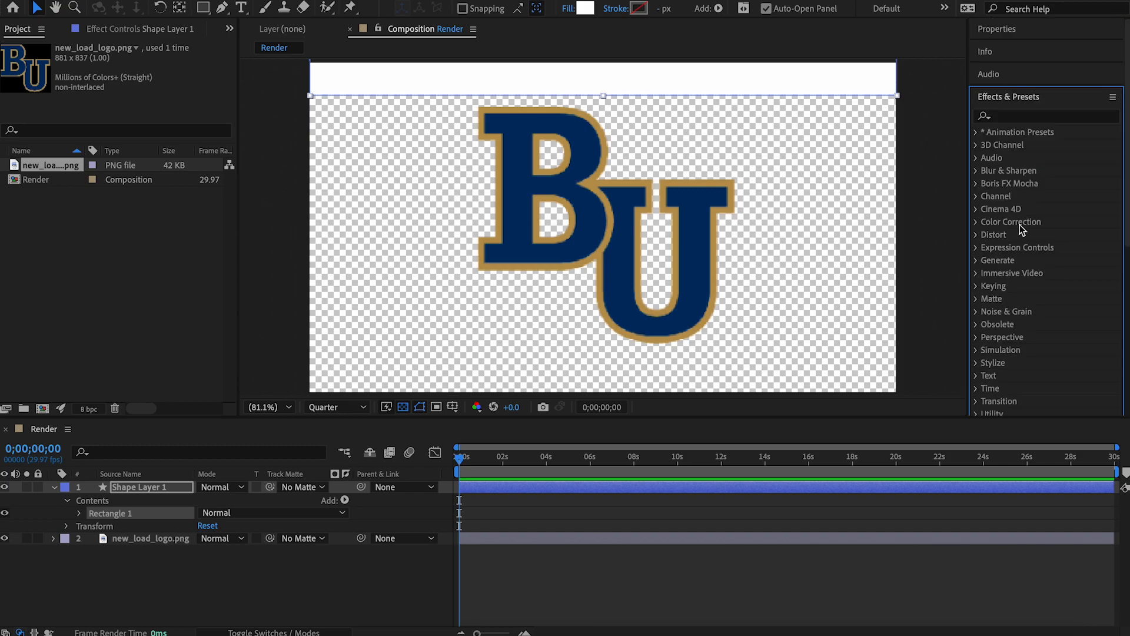
left_click(1022, 114)
type("tur")
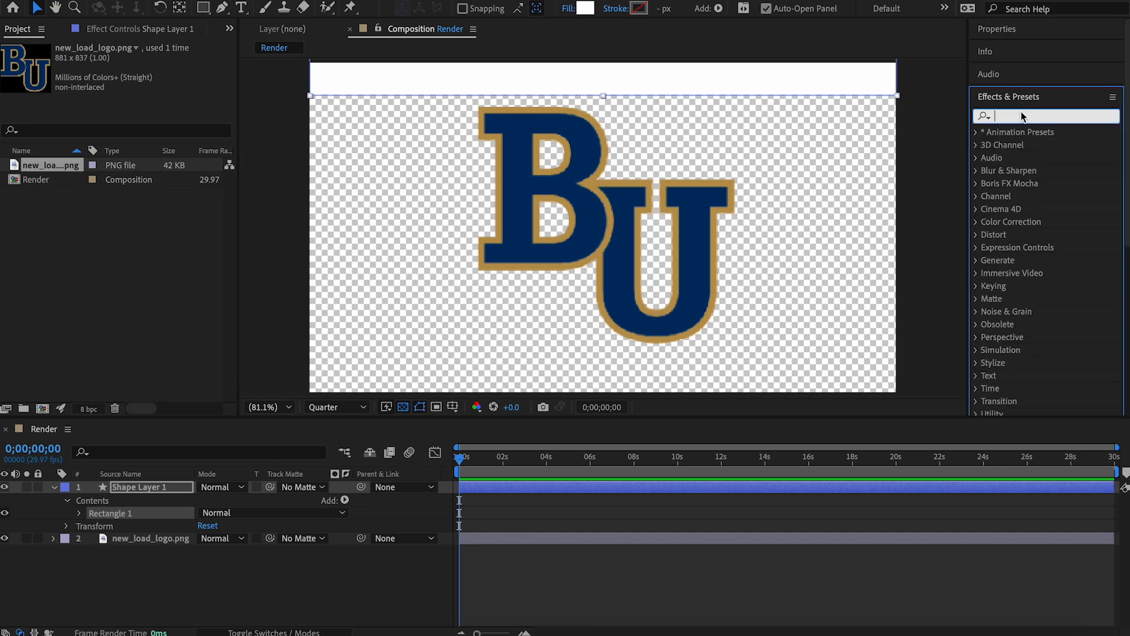
type("b")
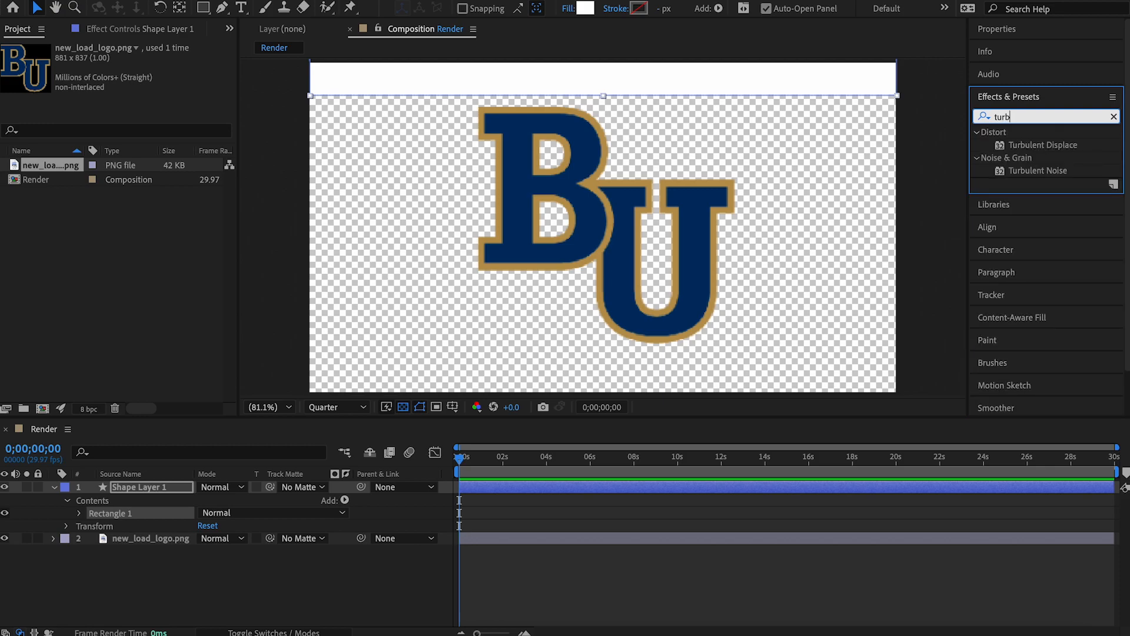
left_click(1048, 147)
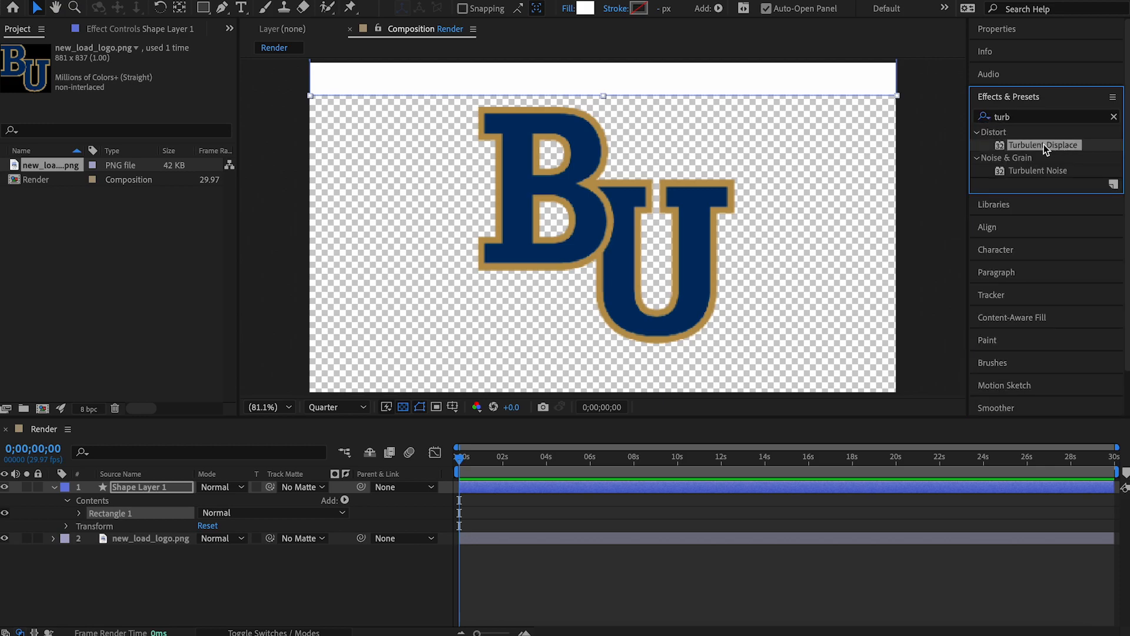
left_click_drag(1044, 143, 155, 486)
Step: Find the Gaussian Blur effect and add it to Shape Layer 1
left_click(1022, 113)
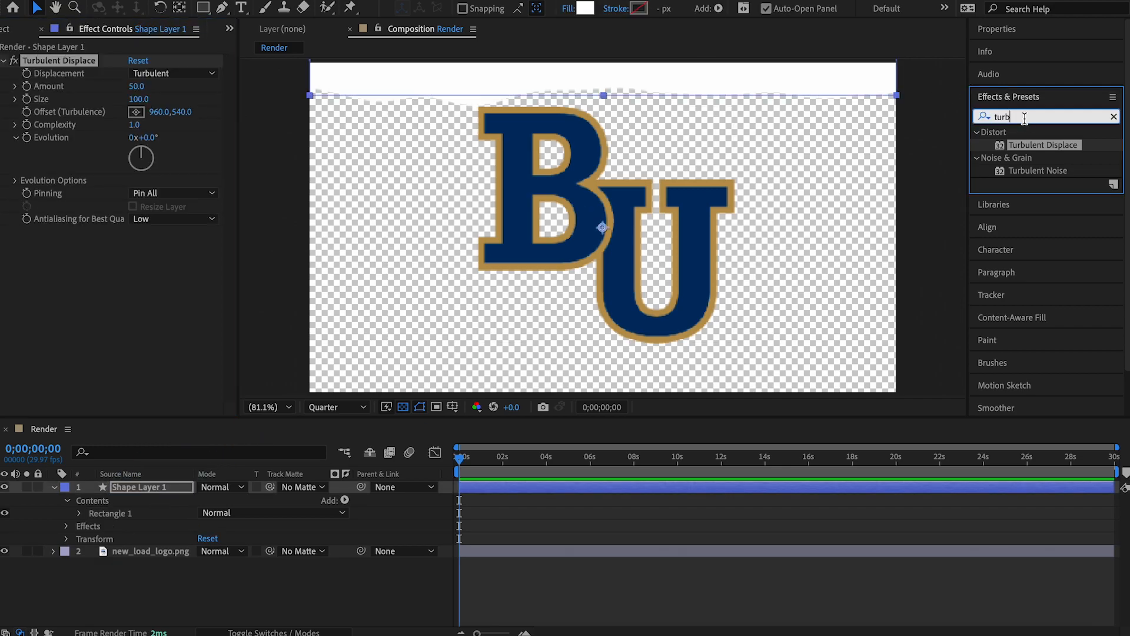
left_click_drag(1028, 113, 982, 113)
type("gaus")
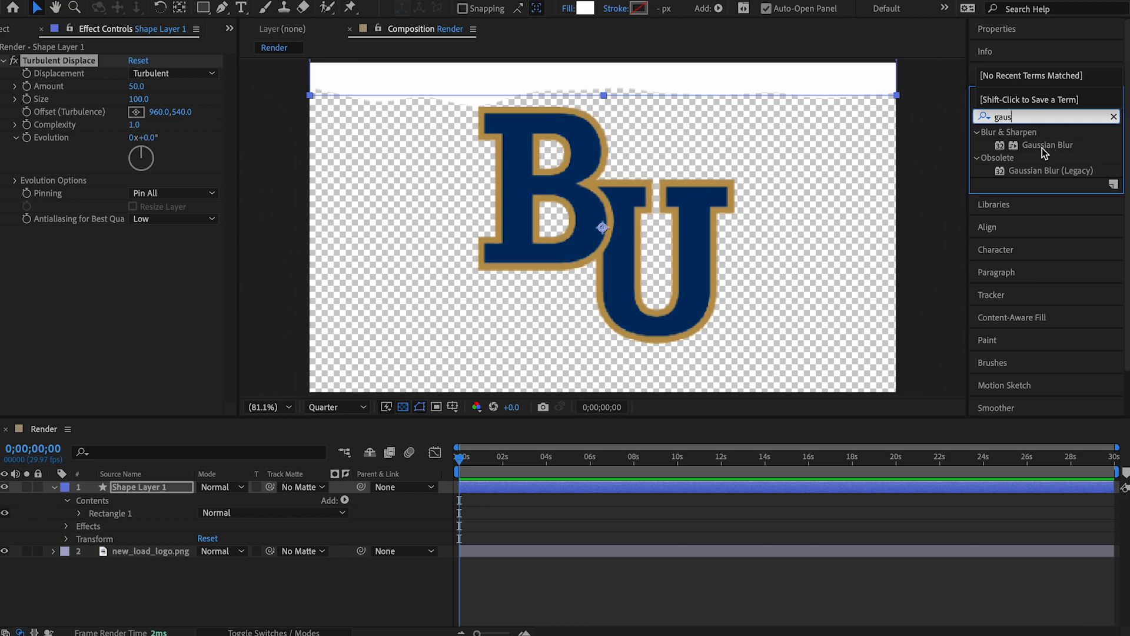
left_click(1059, 147)
left_click_drag(1058, 147, 174, 487)
left_click(131, 320)
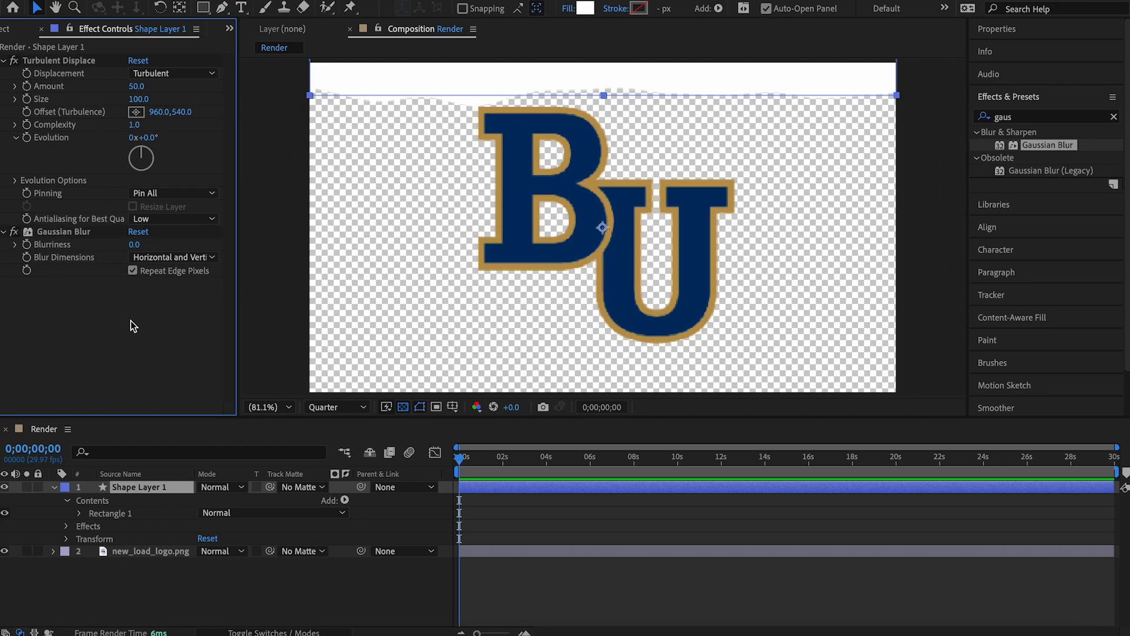
Step: Set Turbulent Displace's Size to 50 and Complexity to 10, and move the white shape up to about Y 515
left_click(142, 99)
type("50")
key("Return")
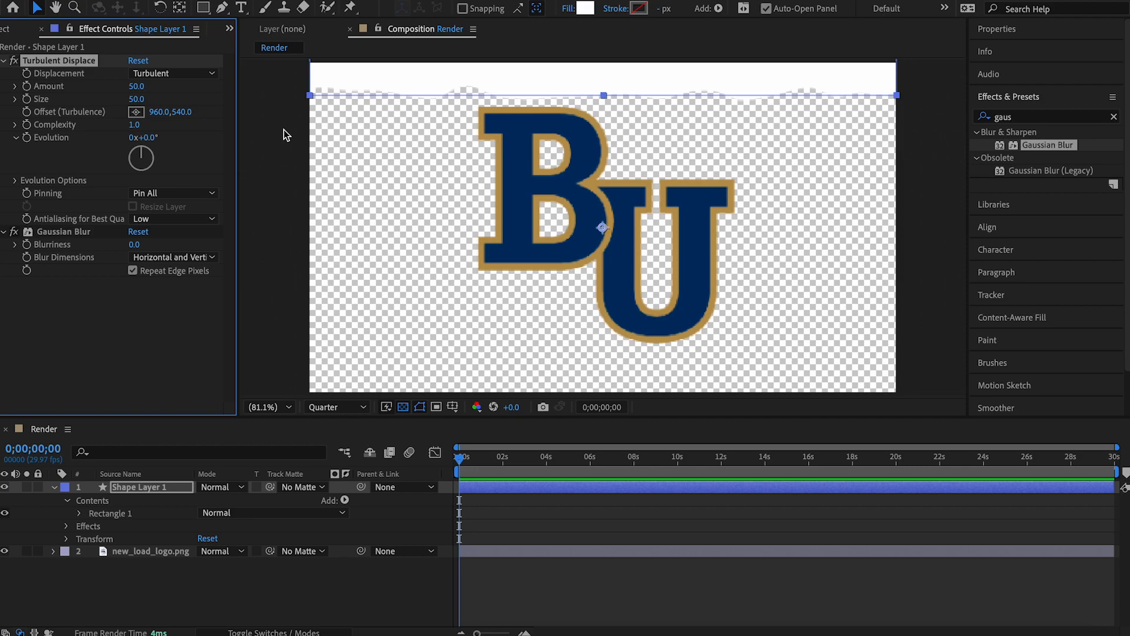
left_click(135, 124)
type("10")
key("Return")
left_click_drag(650, 88, 652, 81)
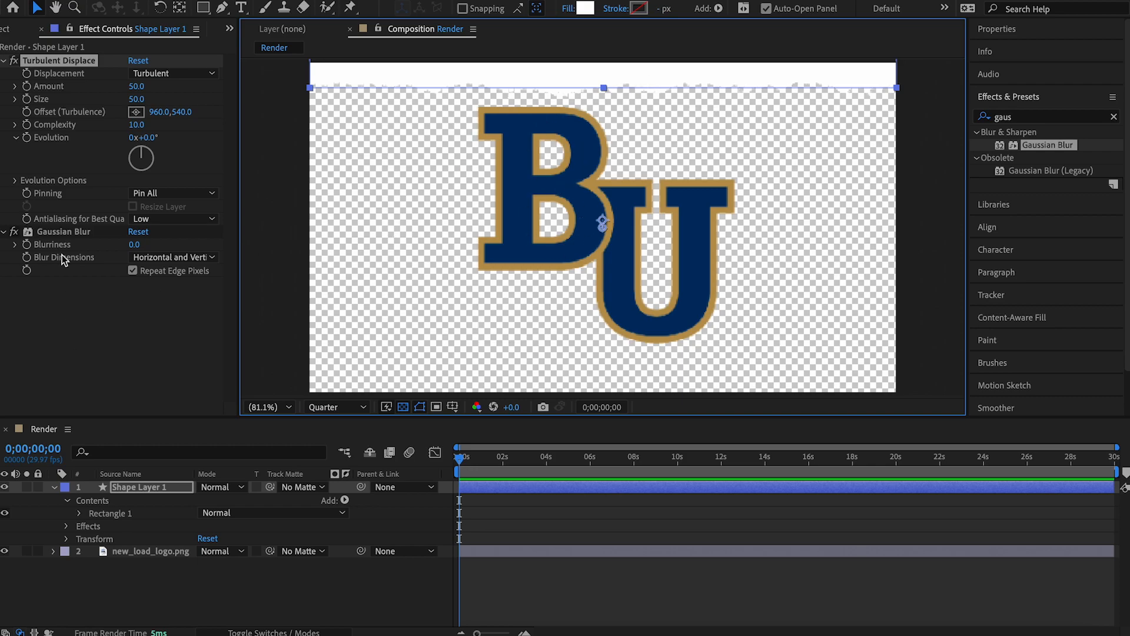
Step: Collapse the Turbulent Displace settings and set the Gaussian Blur's Blurriness to 25
left_click(3, 60)
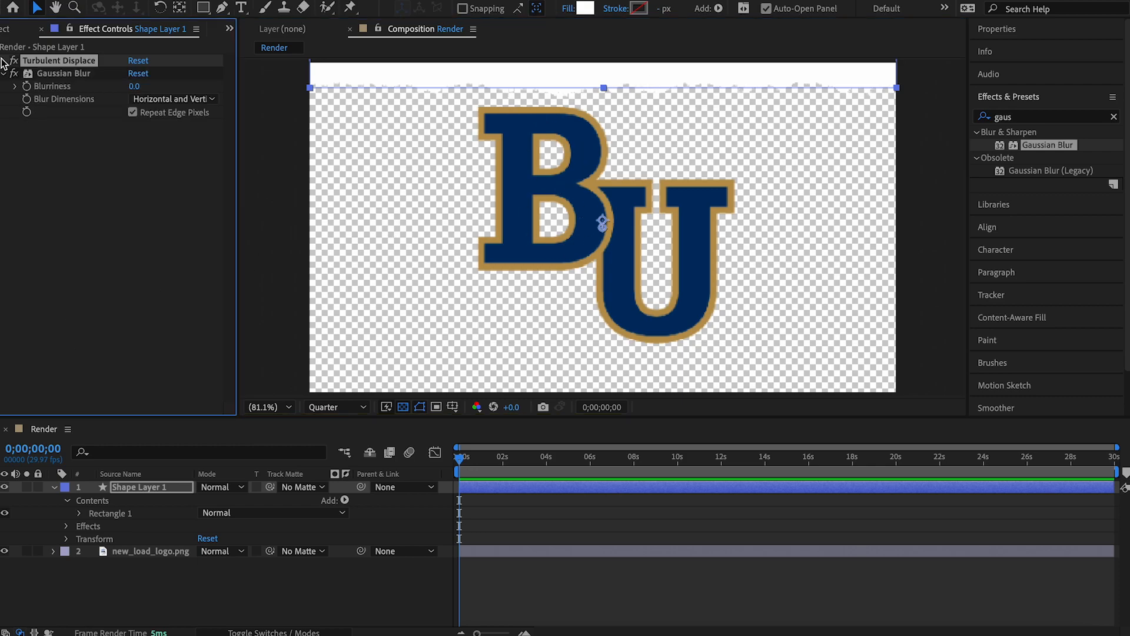
left_click(138, 87)
type("25")
key("Return")
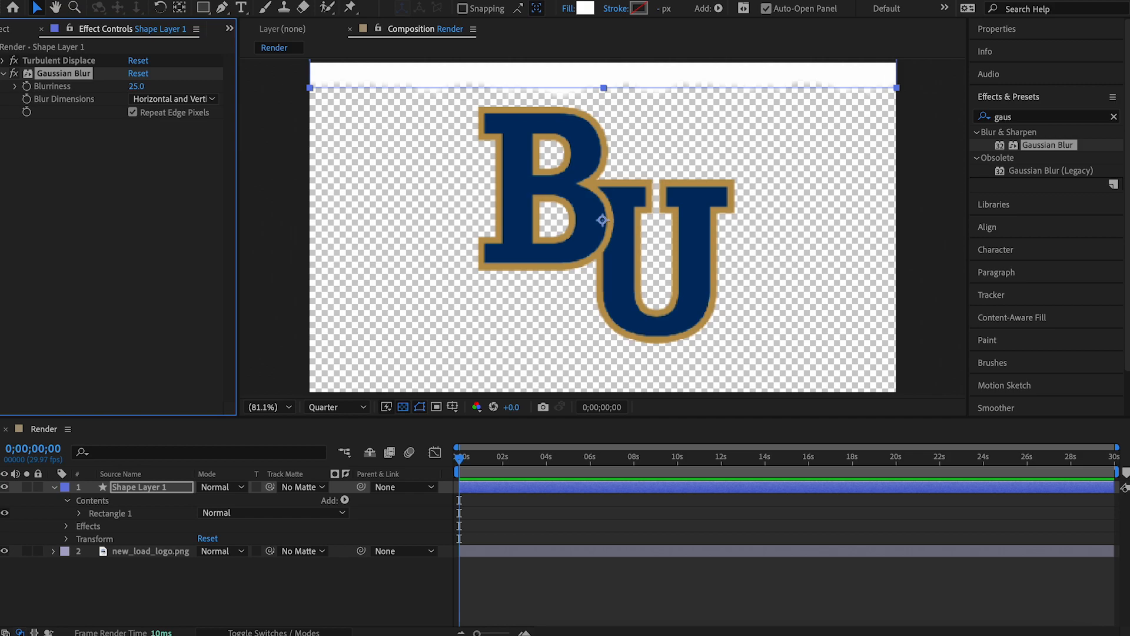
Step: Pre-compose the new_load_logo.png layer as "Logo", leaving all attributes in Render
left_click(97, 554)
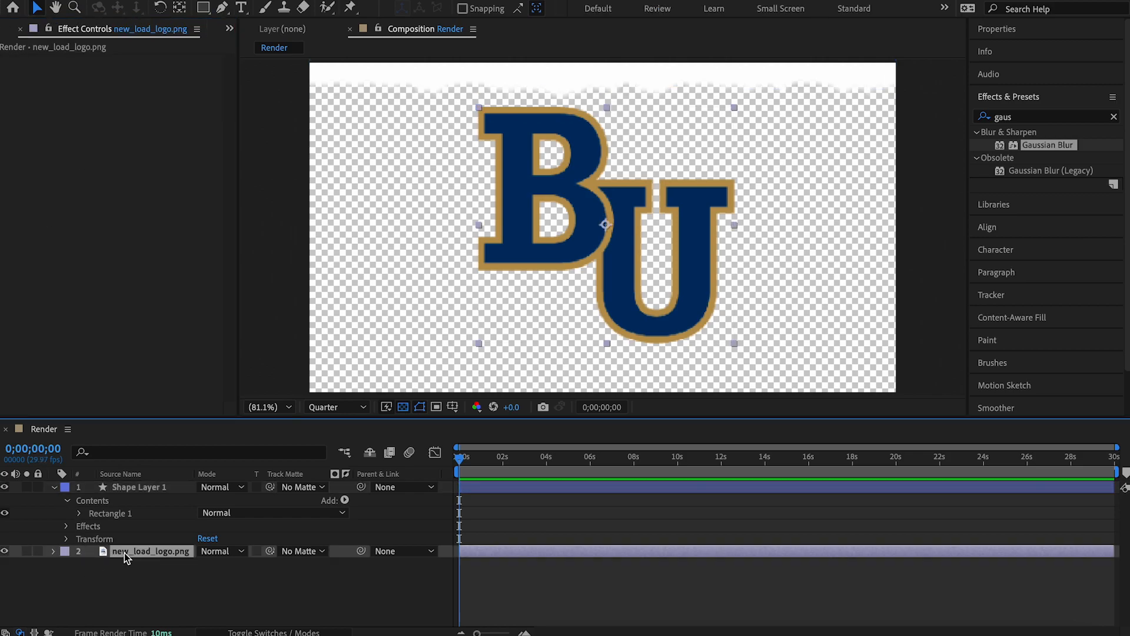
right_click(125, 553)
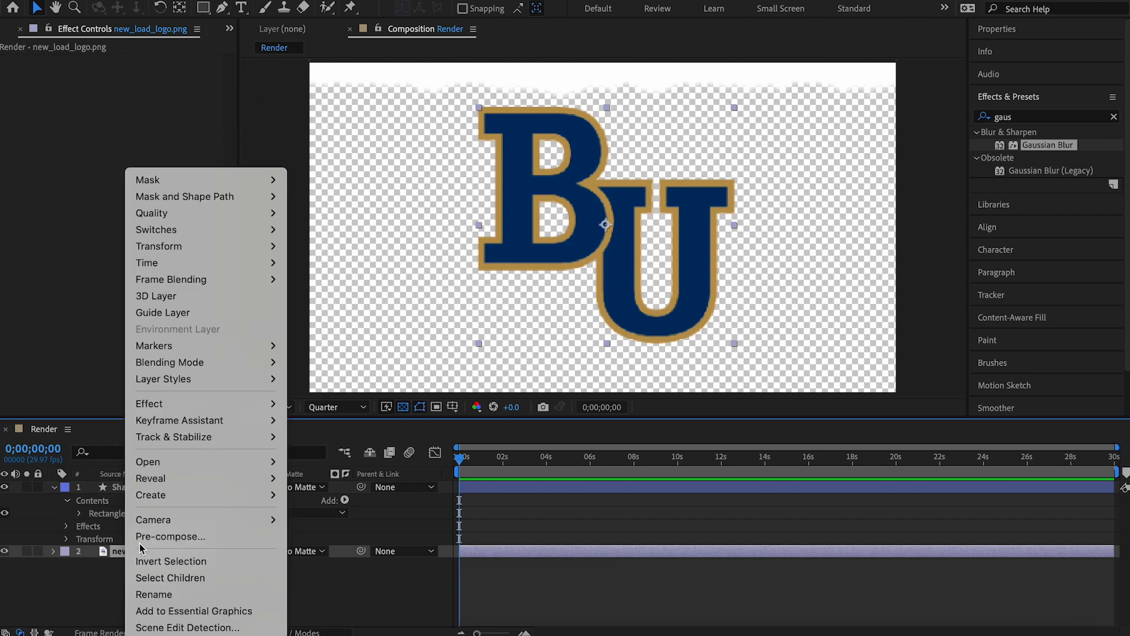
left_click(147, 538)
type("Logo")
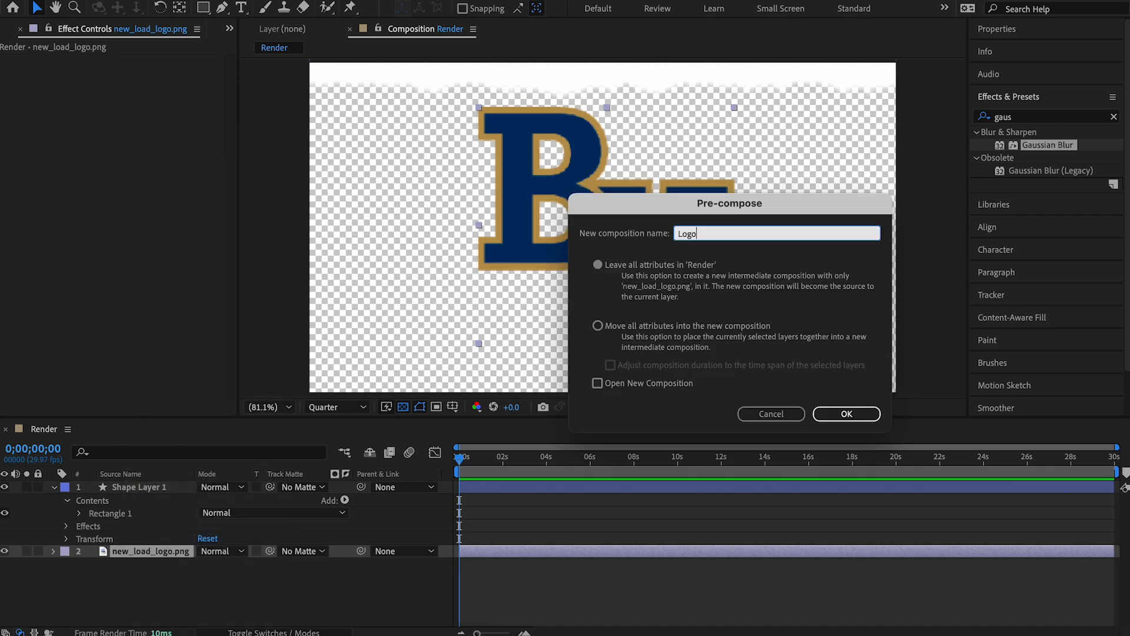
key("Return")
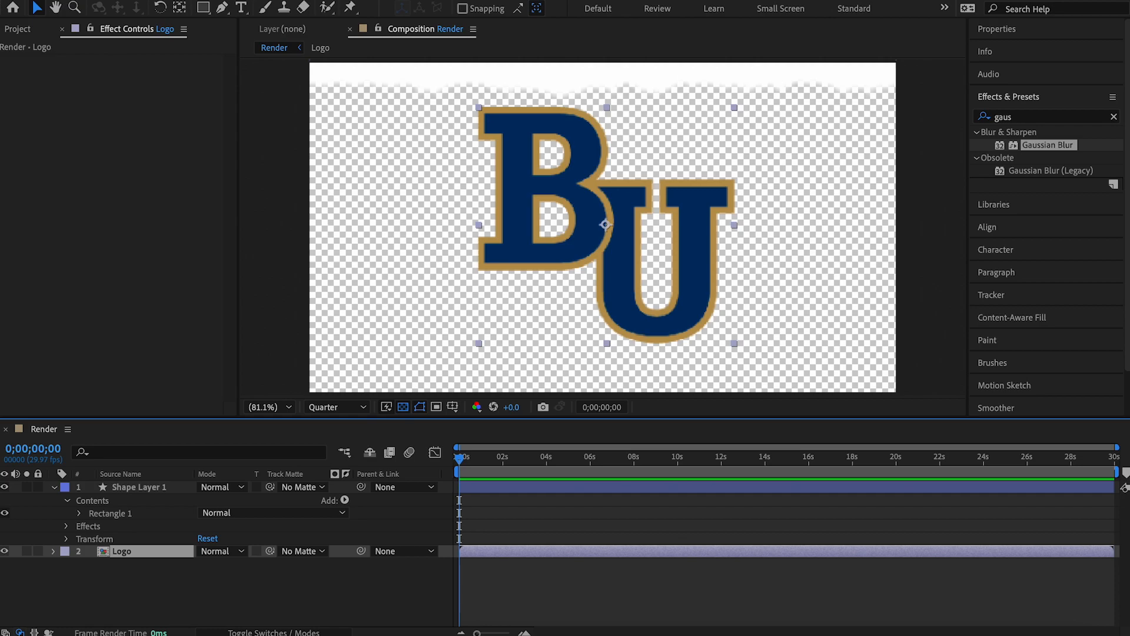
Step: Keyframe Shape Layer 1's Position at 0 seconds, and lower the shape at 2 seconds to about 960, 1509 so it covers the frame
left_click(124, 485)
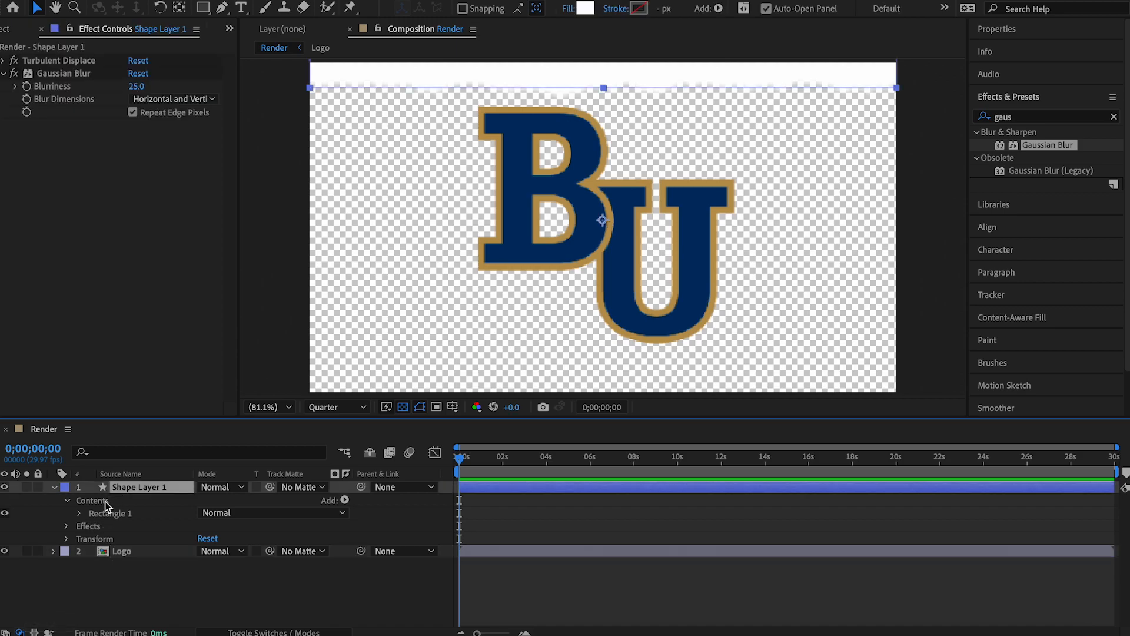
left_click(67, 540)
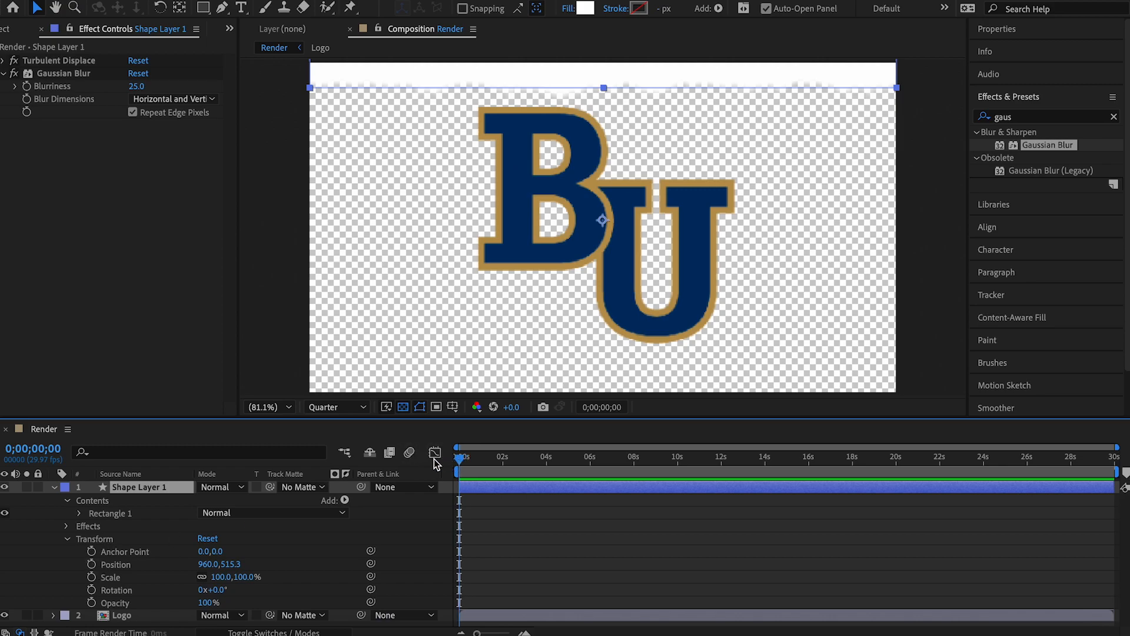
left_click(92, 564)
left_click_drag(461, 462, 503, 454)
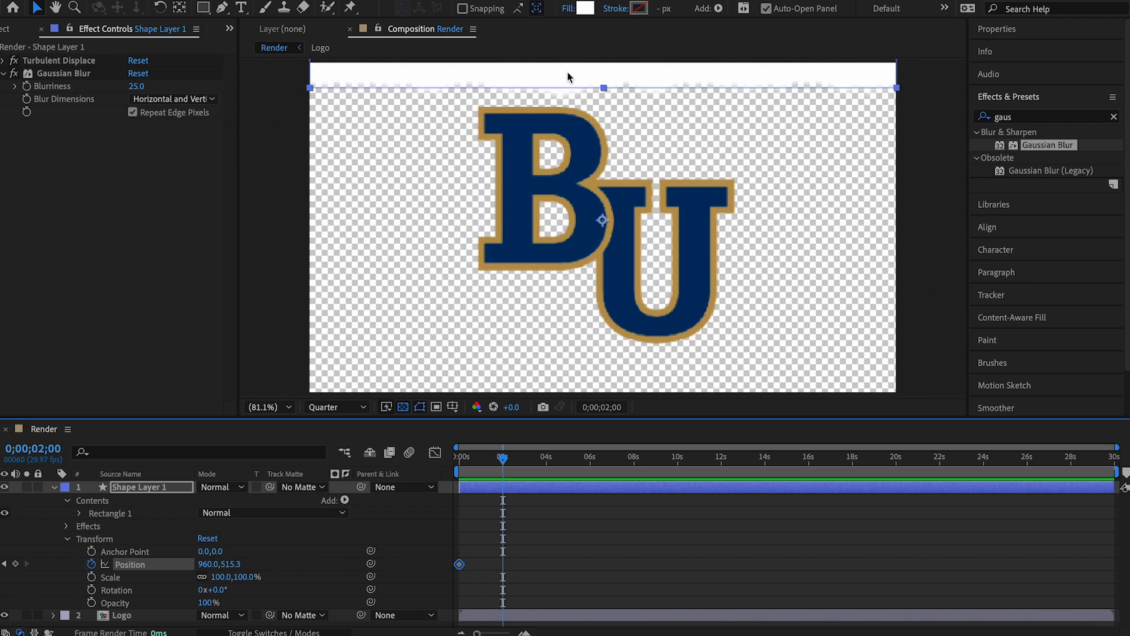
left_click_drag(557, 72, 542, 319)
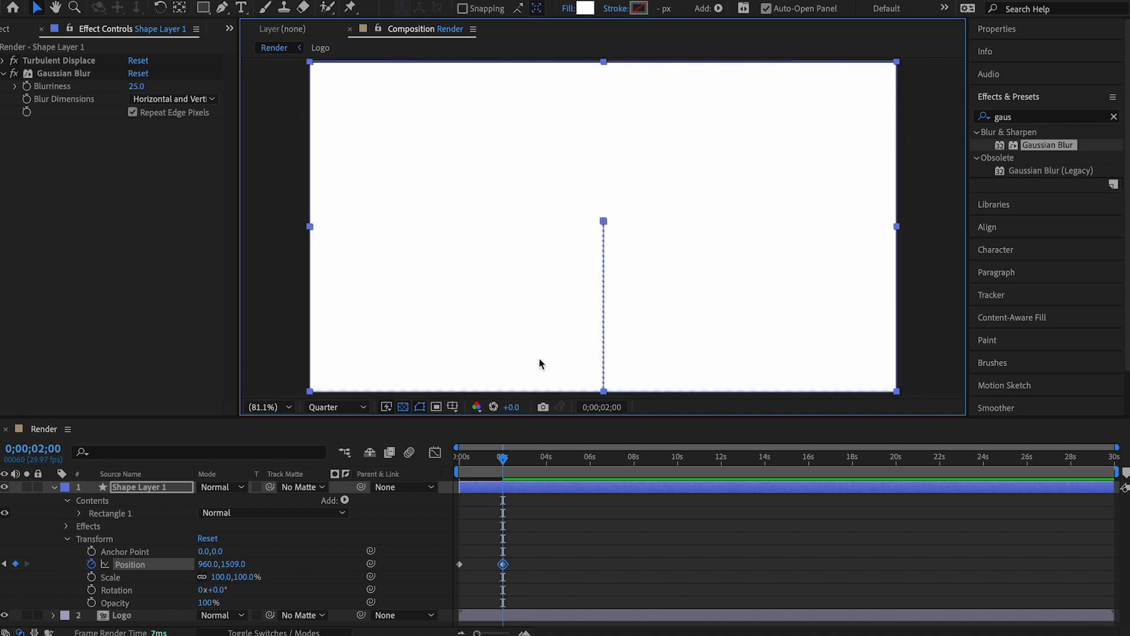
Step: Preview the wipe and shorten it by moving its ending Position keyframe to 0;00;01;19
left_click_drag(503, 460, 406, 461)
key("space")
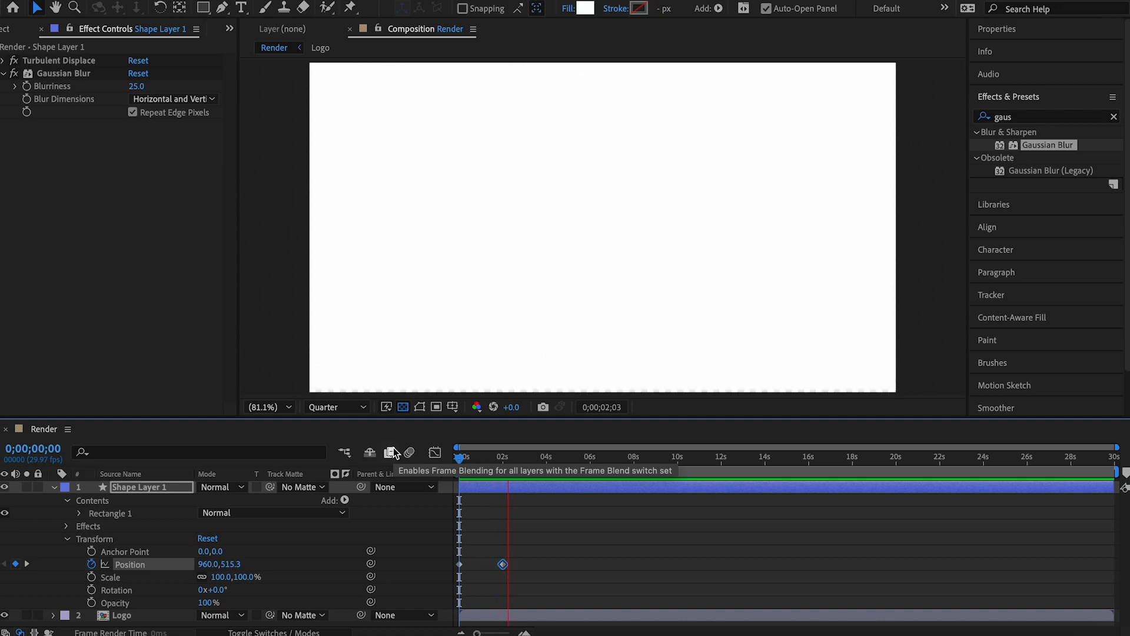
key("space")
left_click_drag(512, 457, 495, 458)
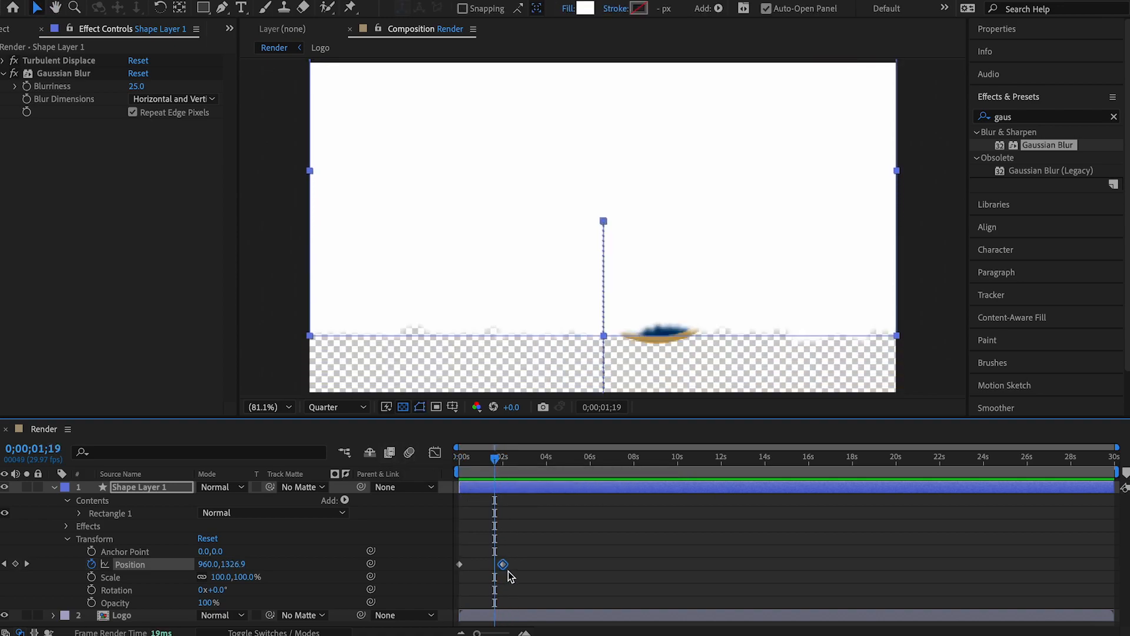
left_click_drag(502, 564, 497, 565)
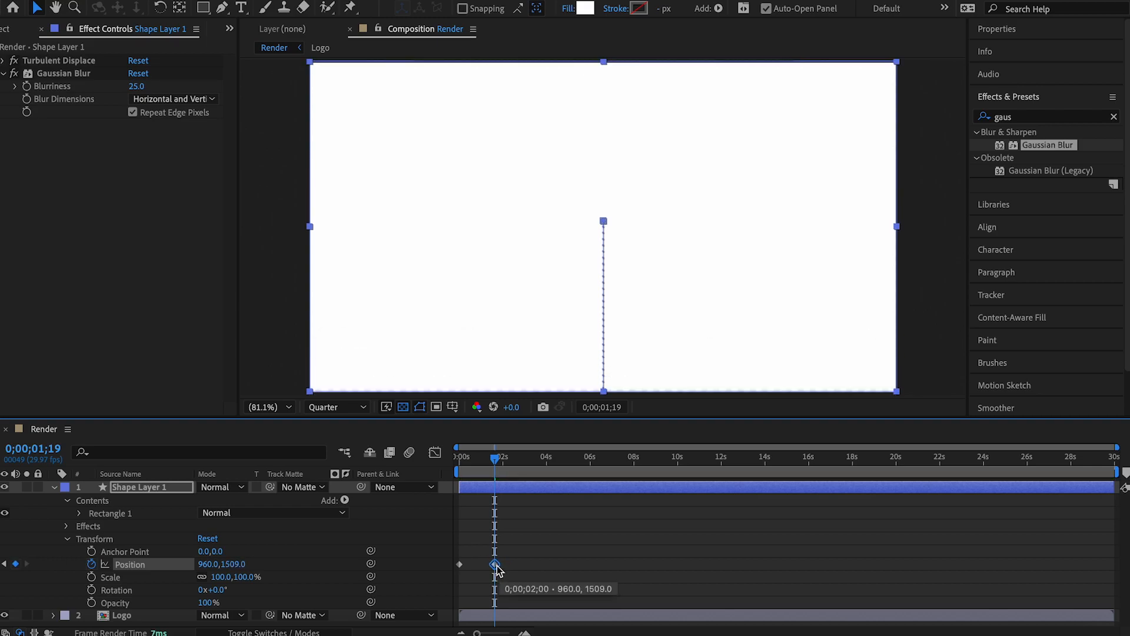
Step: Preview the shortened wipe from the start, and collapse and deselect Shape Layer 1
left_click_drag(495, 458, 395, 453)
key("space")
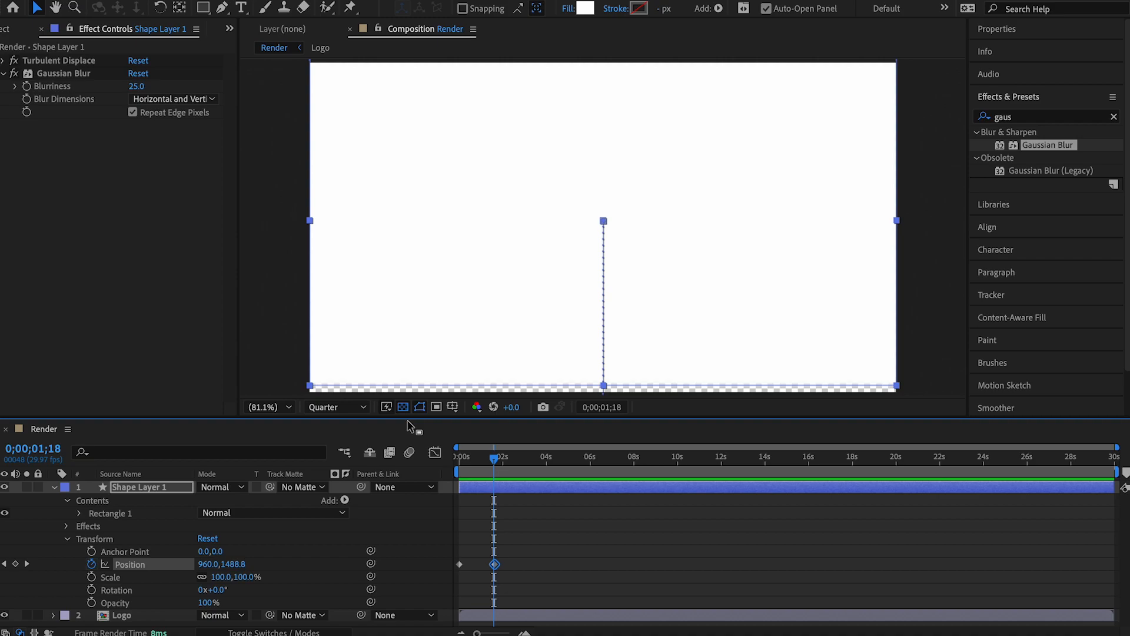
left_click(54, 487)
left_click(210, 538)
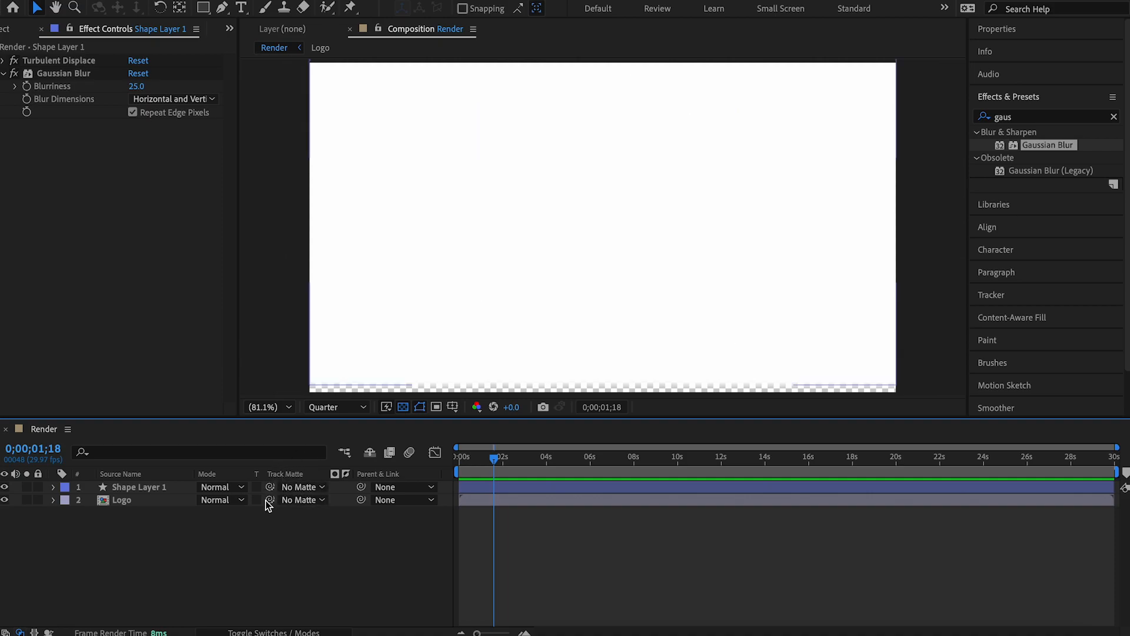
Step: Set Shape Layer 1 as the Logo layer's track matte, and scrub back to 0;00;01;04 to check the partial reveal
left_click(273, 632)
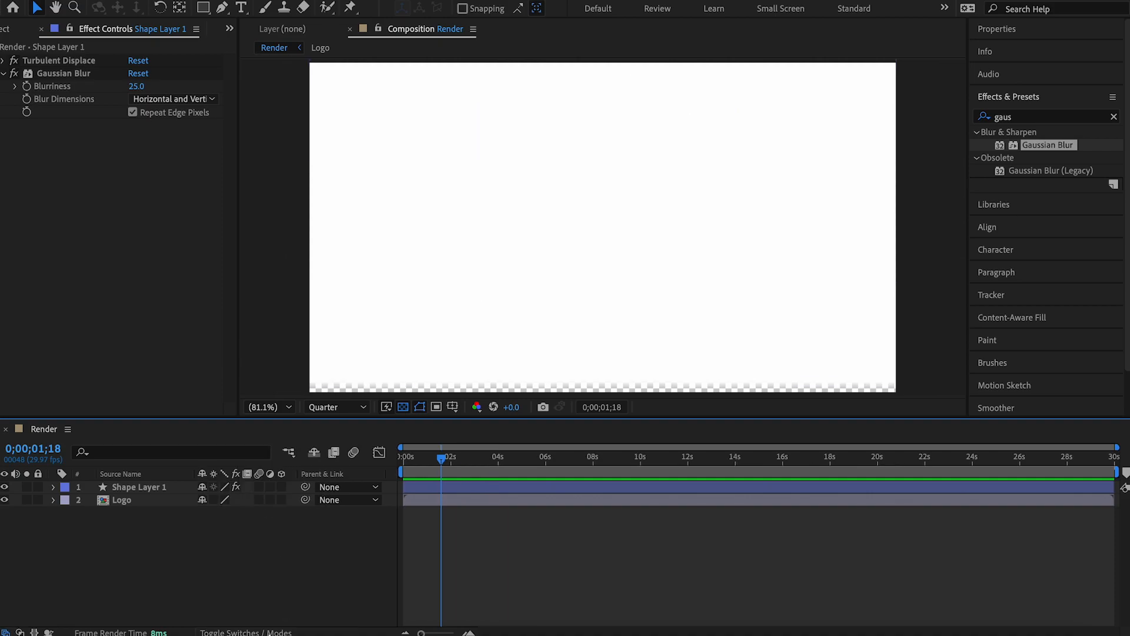
left_click(270, 632)
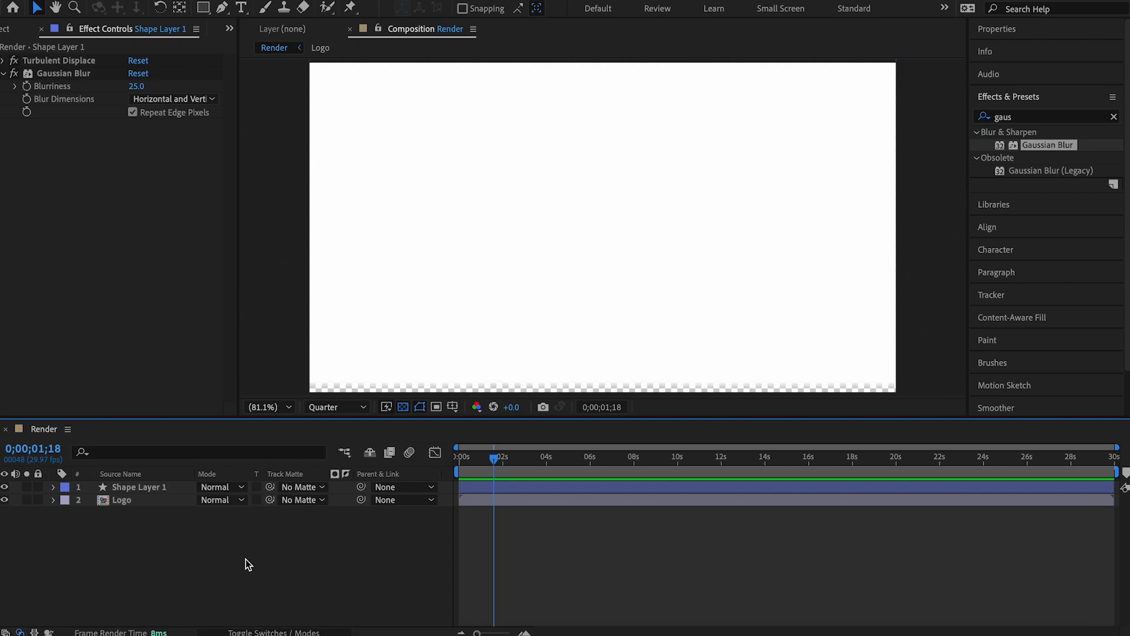
left_click_drag(270, 500, 169, 489)
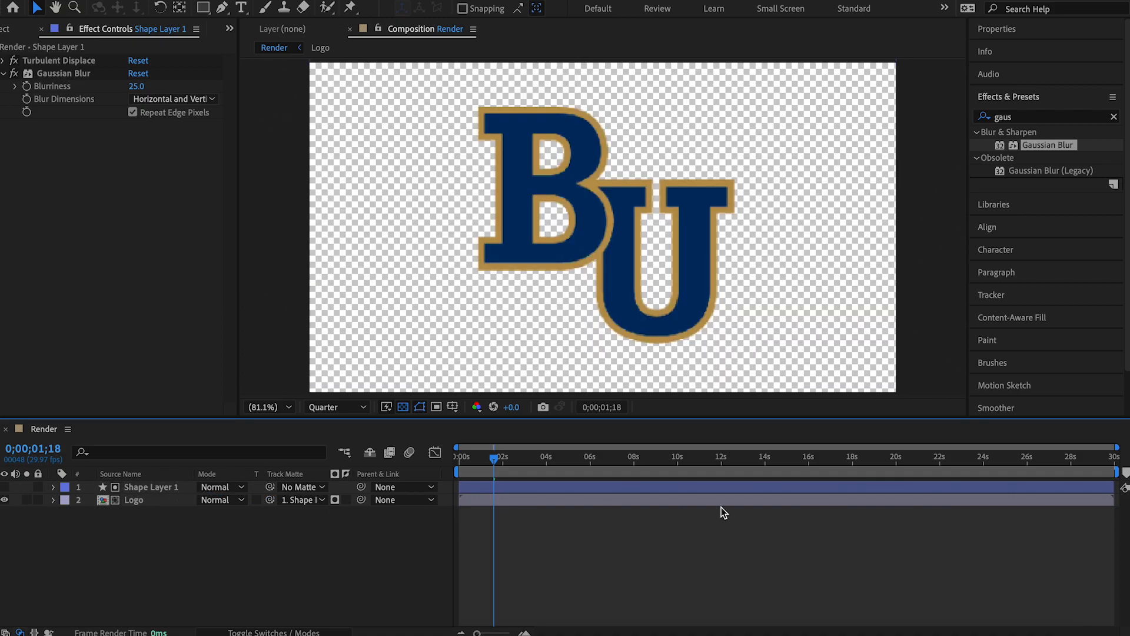
mouse_move(489, 464)
left_mouse_down()
mouse_move(469, 460)
mouse_move(502, 459)
mouse_move(458, 458)
mouse_move(492, 466)
mouse_move(465, 462)
mouse_move(479, 468)
left_mouse_up()
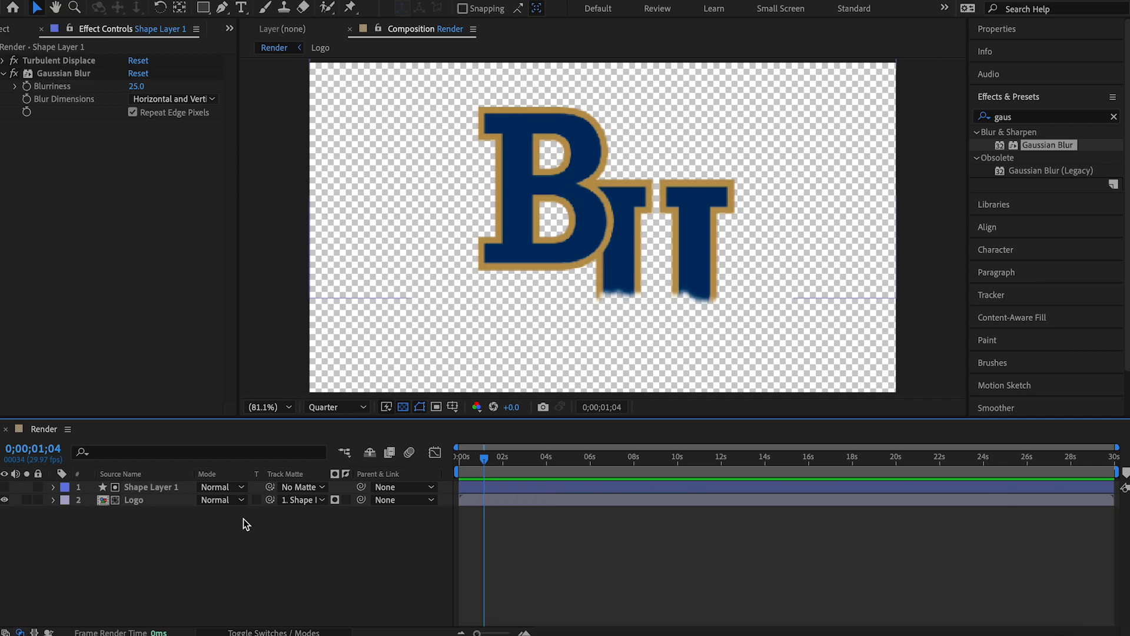
Step: Pre-compose Shape Layer 1 as "Shape", moving all attributes into the new composition
left_click(158, 488)
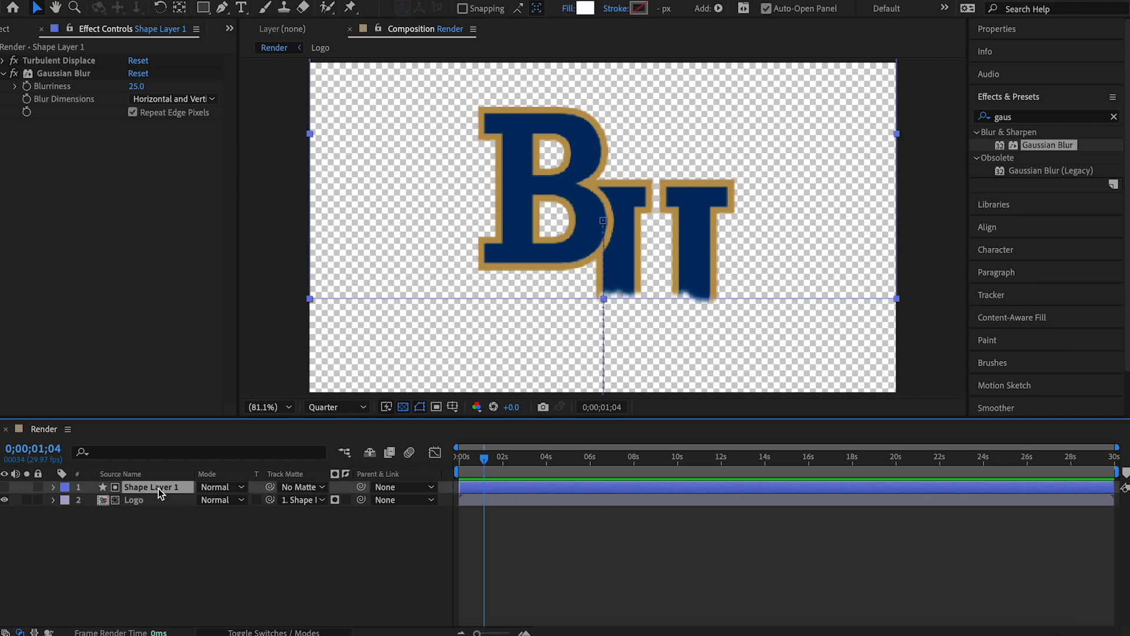
right_click(159, 494)
left_click(203, 537)
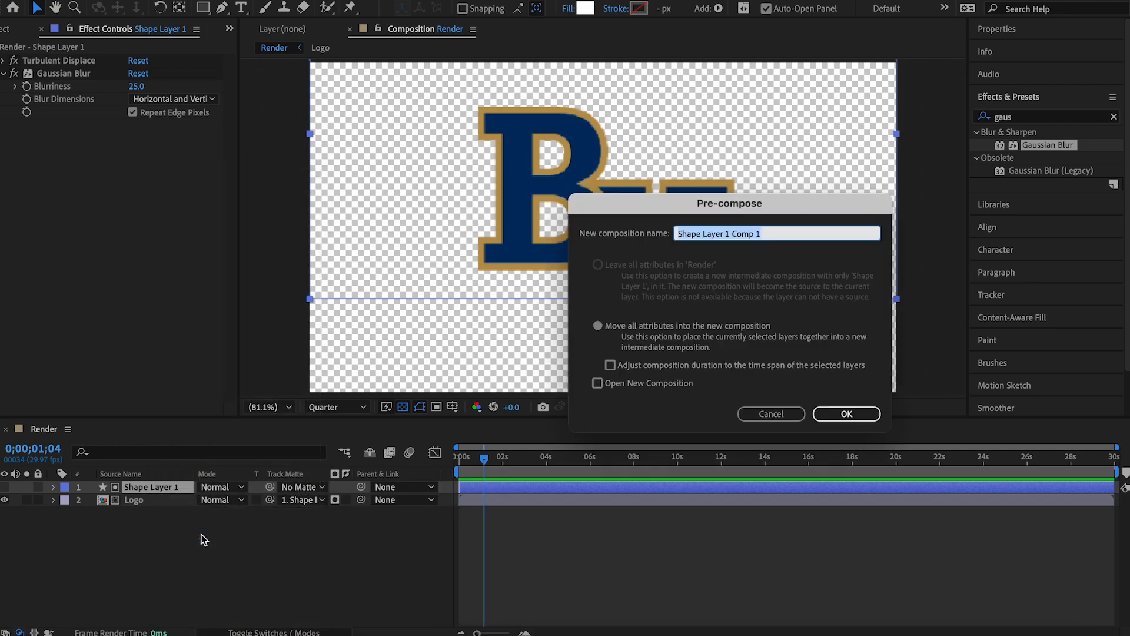
type("Shape")
key("Return")
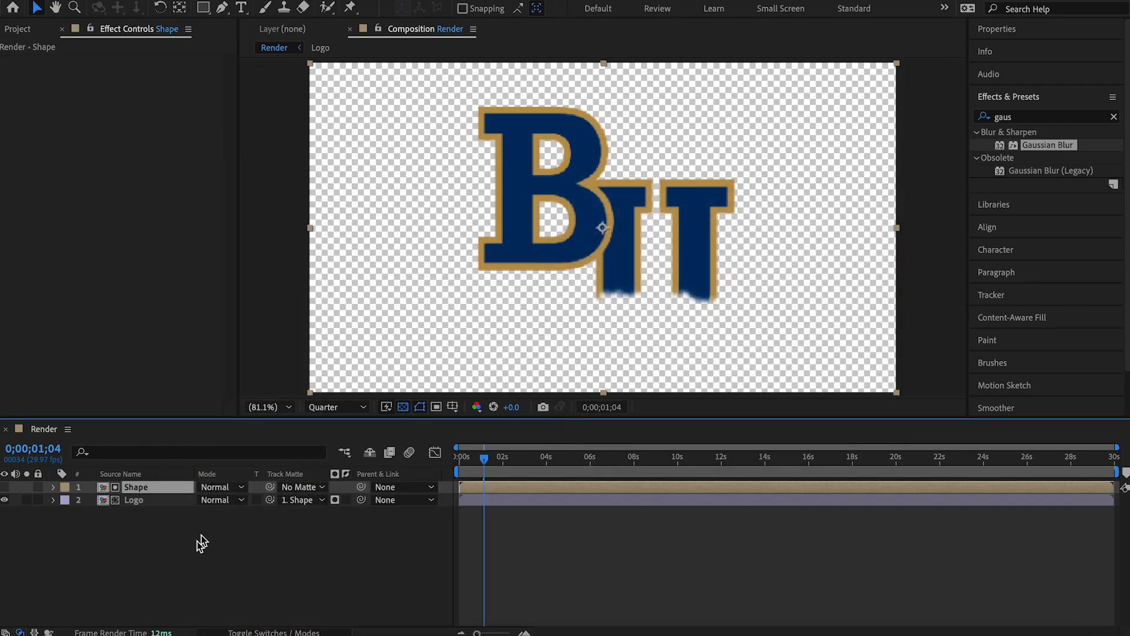
left_click(182, 577)
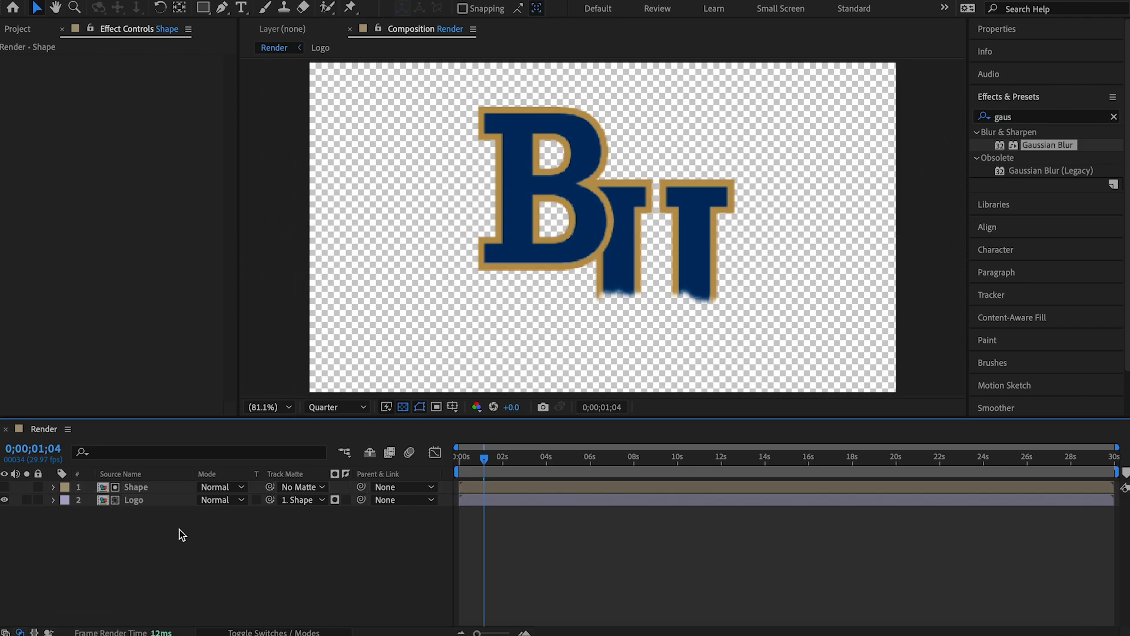
Step: Pre-compose the Shape and Logo layers together as "Logo Reveal", moving all attributes into the new composition
left_click_drag(179, 528, 160, 486)
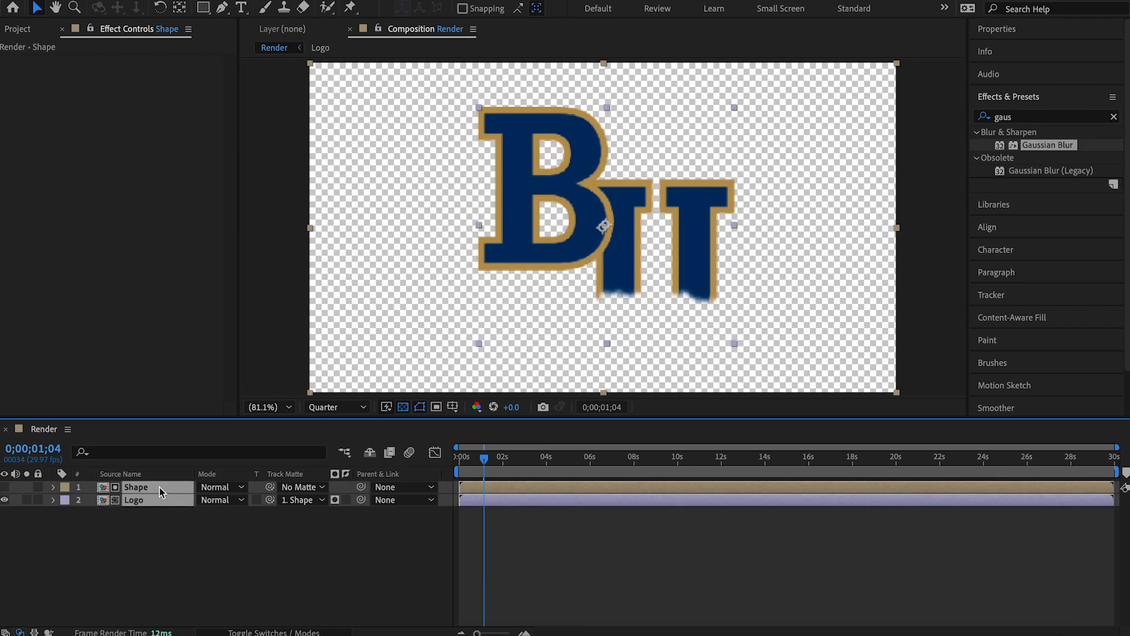
right_click(158, 489)
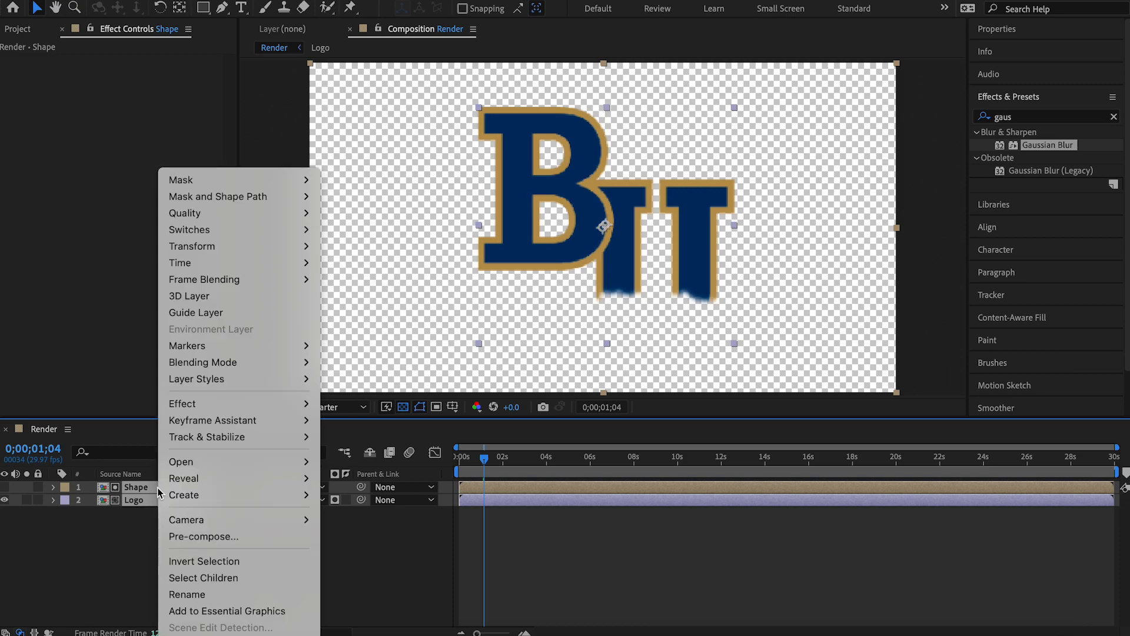
key("ctrl+shift+c")
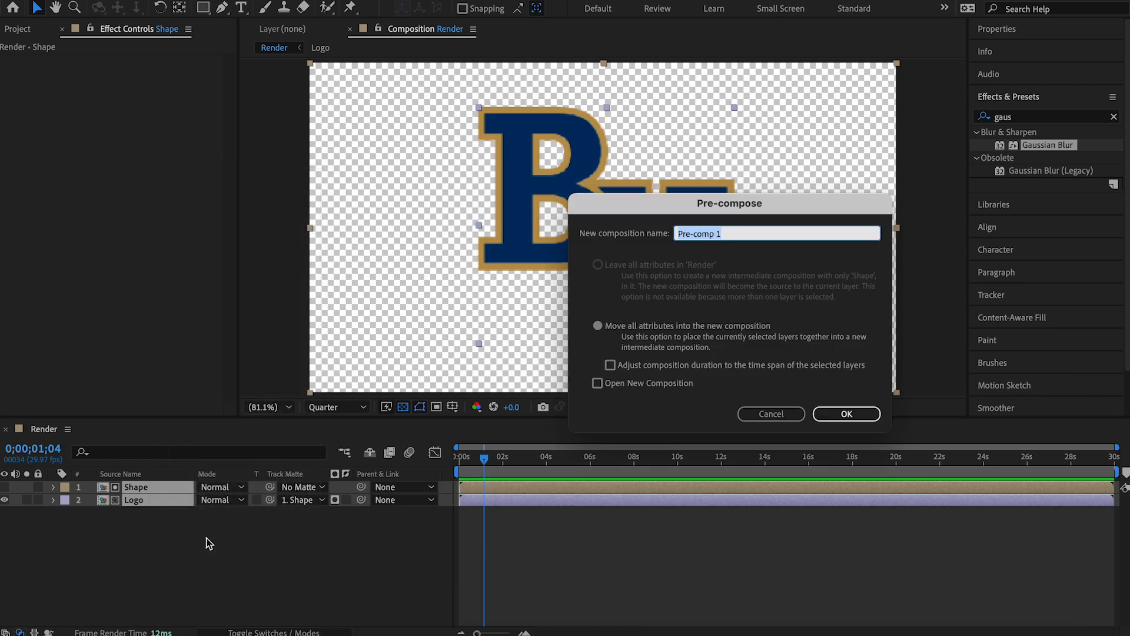
type("Logo Reveal")
key("Return")
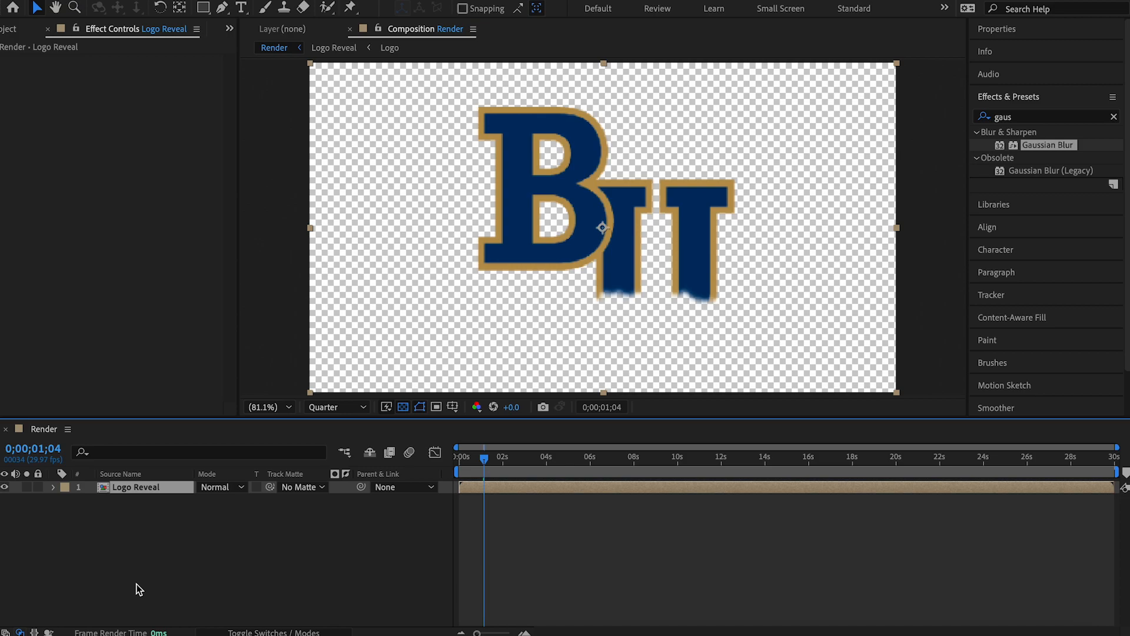
left_click(142, 538)
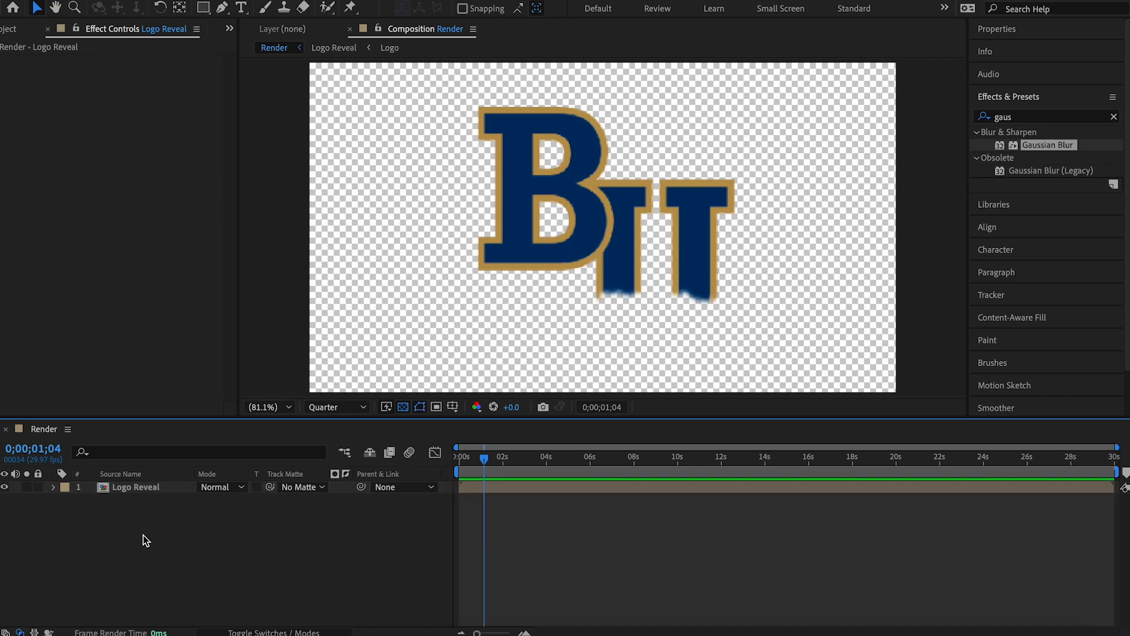
Step: Duplicate Logo Reveal, use the upper copy as an inverted track matte for the lower one, and check it at 0;00;00;20
left_click(141, 489)
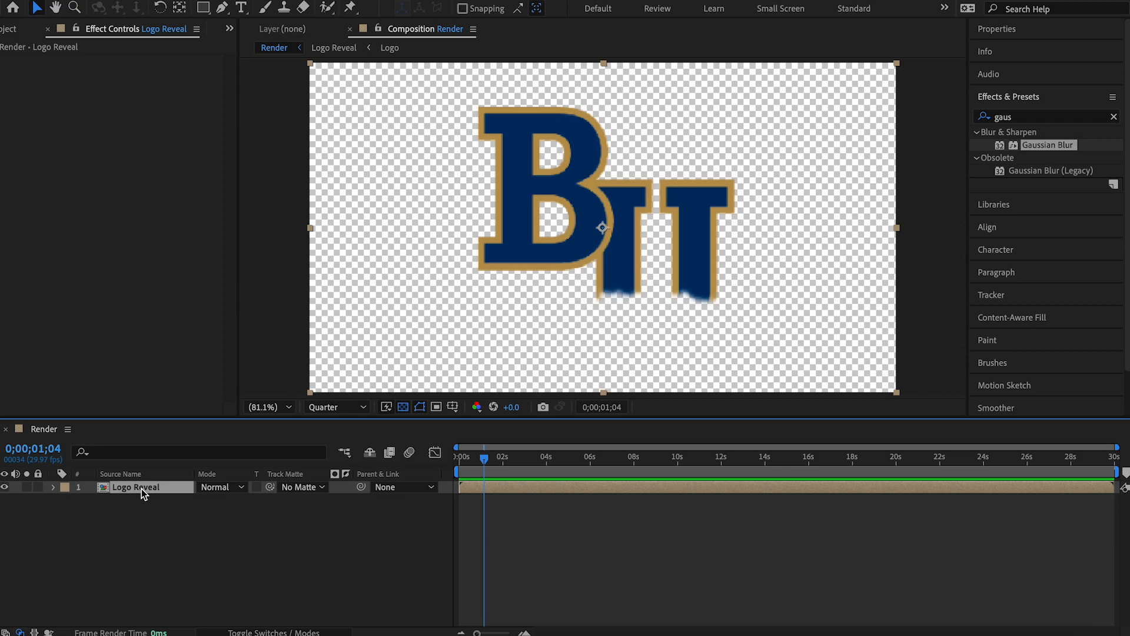
key("ctrl+d")
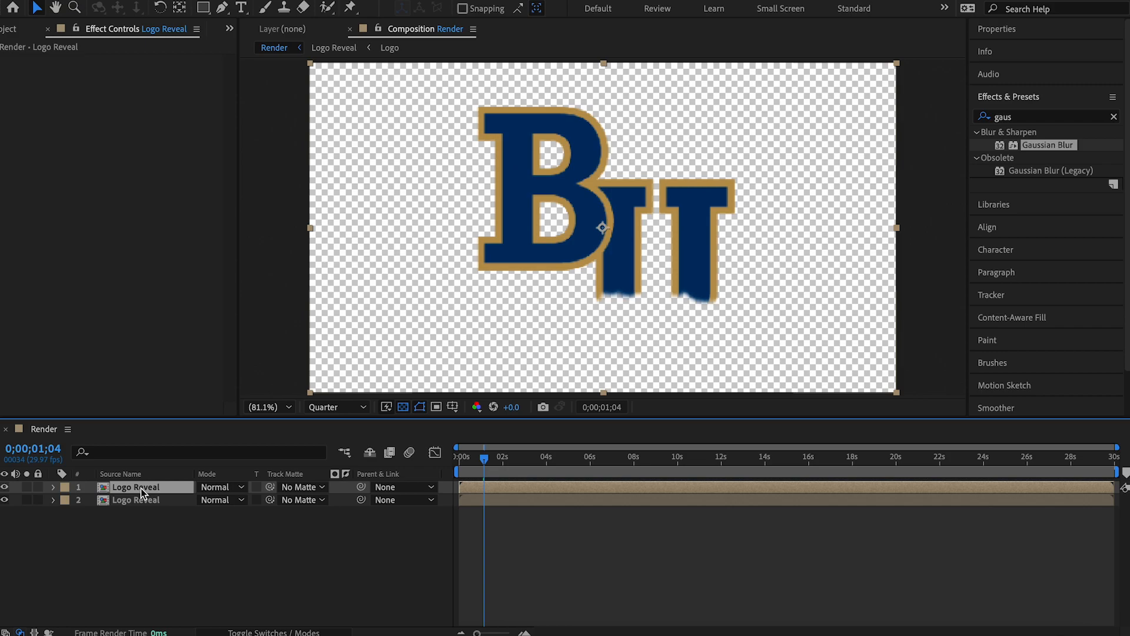
left_click(261, 524)
left_click_drag(270, 501, 171, 493)
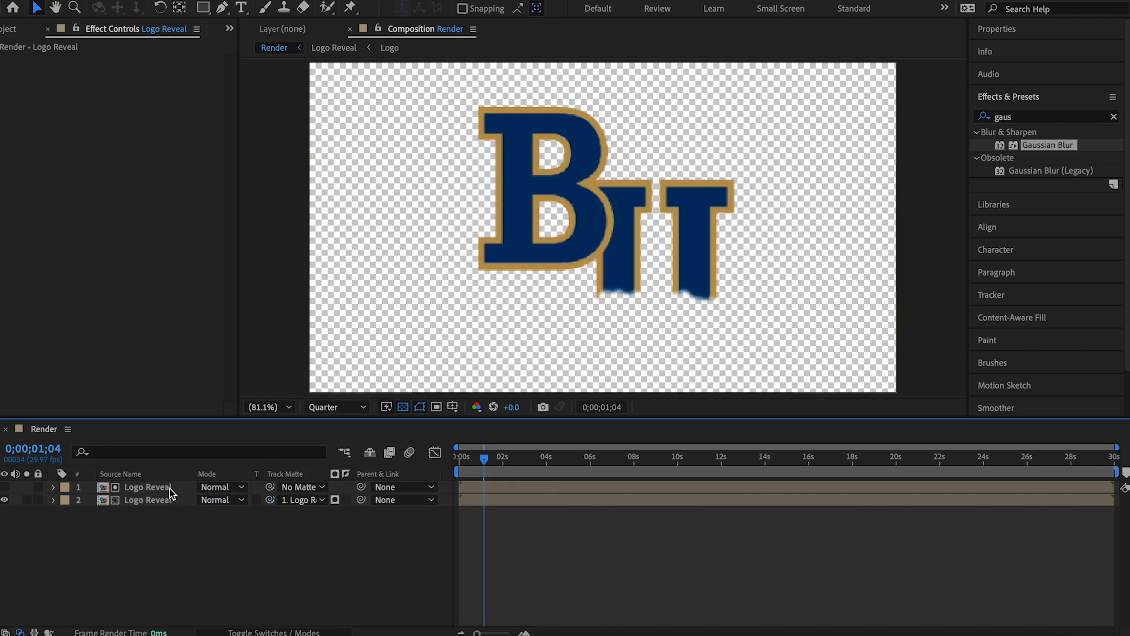
left_click(346, 501)
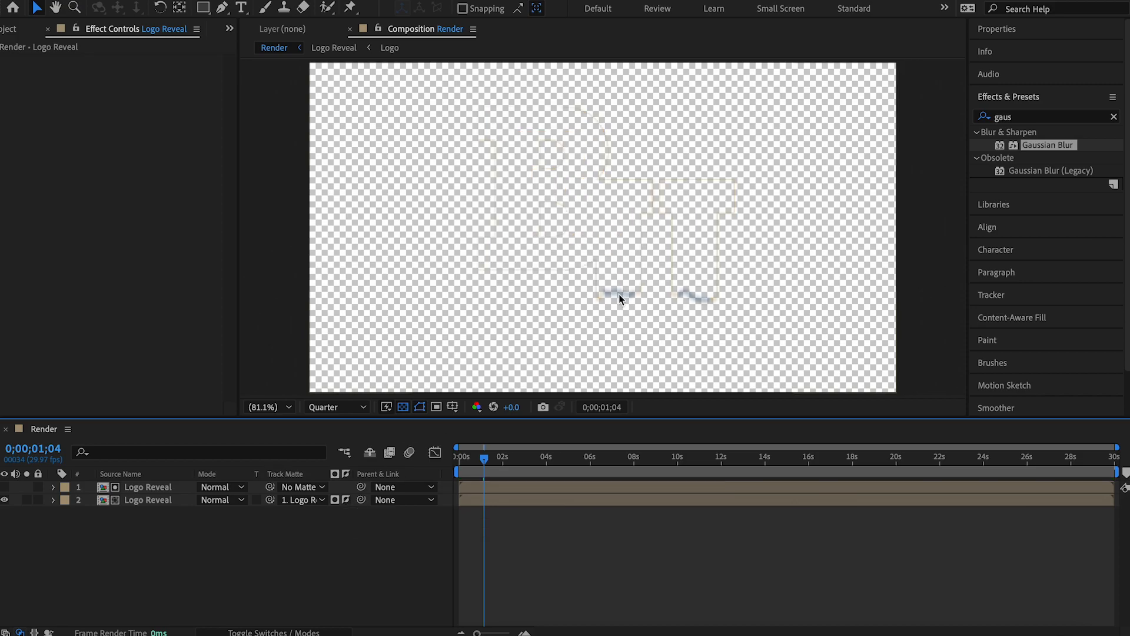
left_click_drag(487, 457, 473, 458)
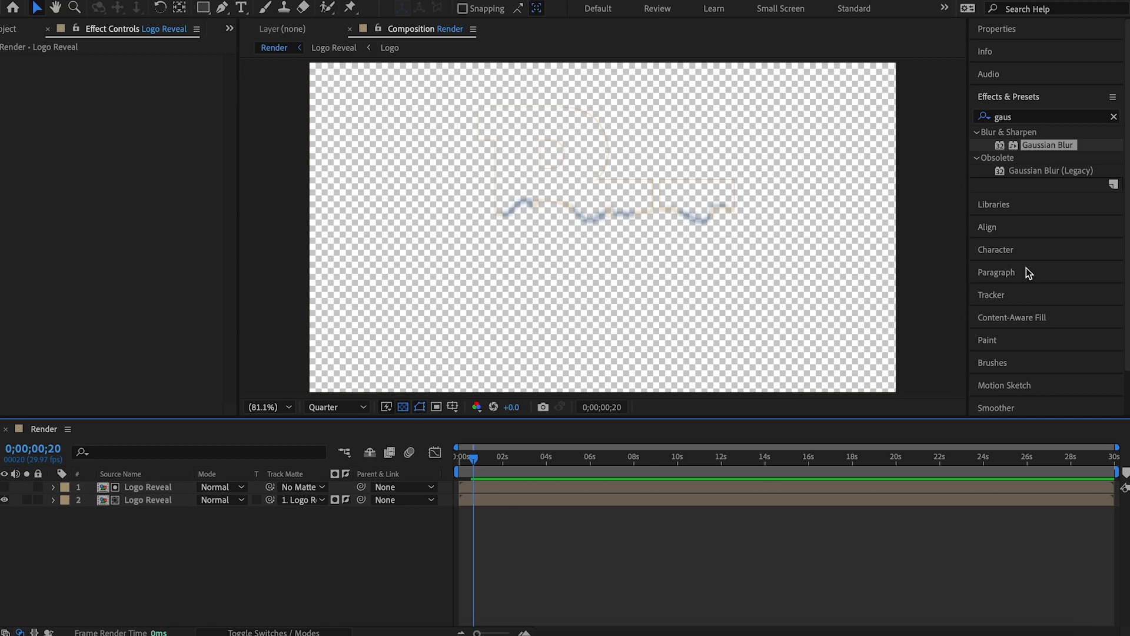
Step: Search the effects for "mini" and apply Minimax to the upper Logo Reveal layer
left_click(1028, 116)
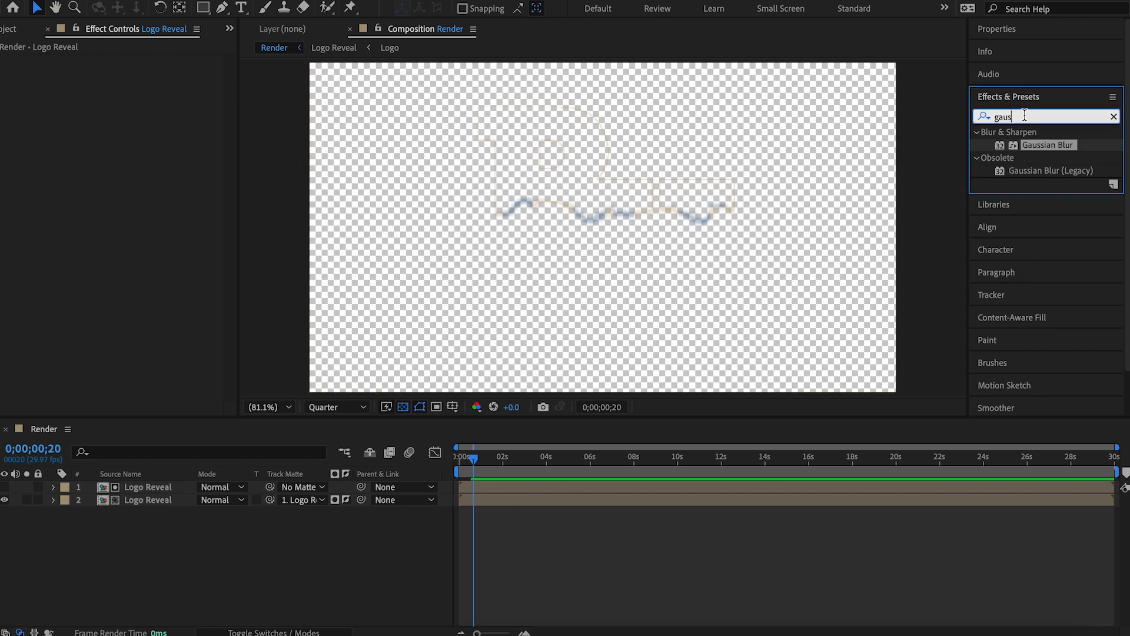
left_click(987, 116)
type("mini")
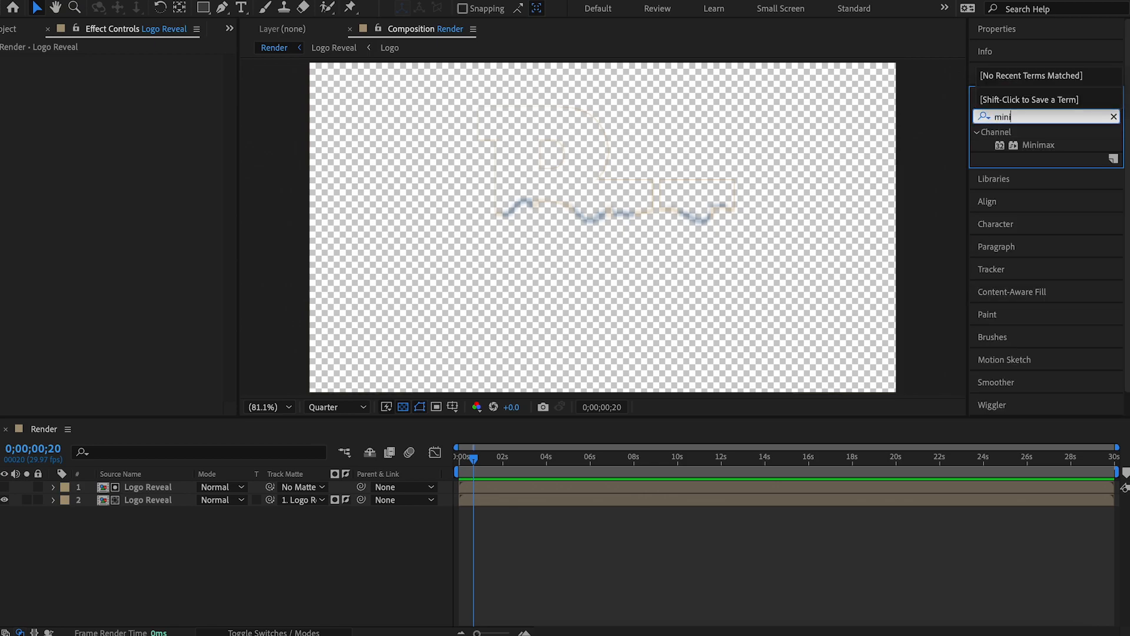
left_click(1055, 146)
left_click_drag(1037, 146, 153, 489)
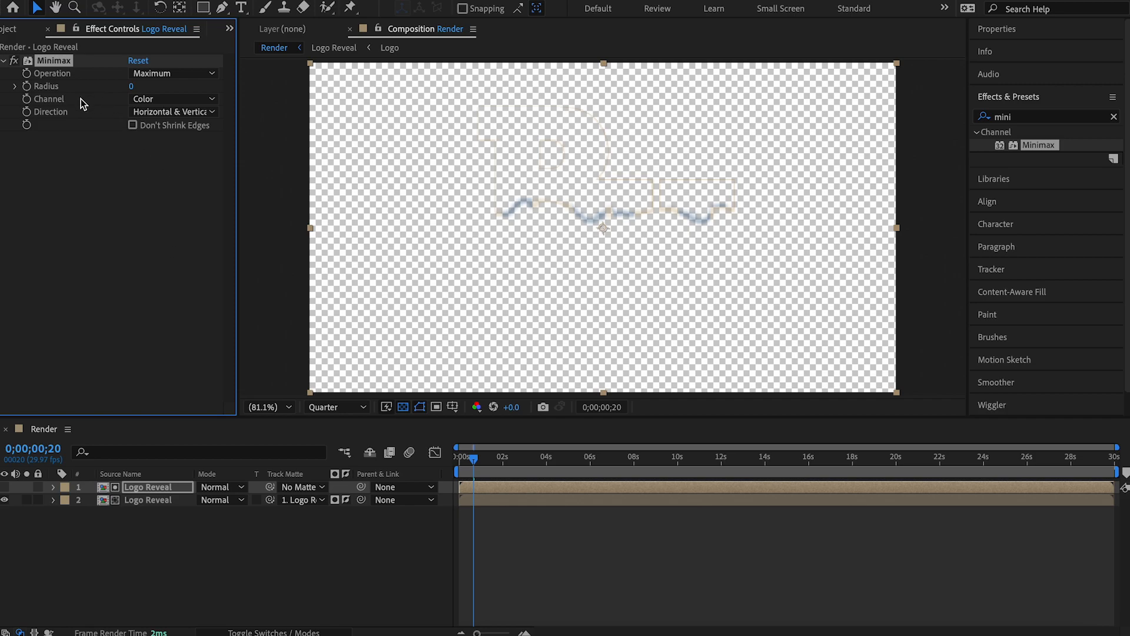
Step: Set the Minimax Channel to Alpha and its Radius to 2
left_click(149, 103)
left_click(178, 193)
left_click(132, 87)
type("2")
left_click(125, 159)
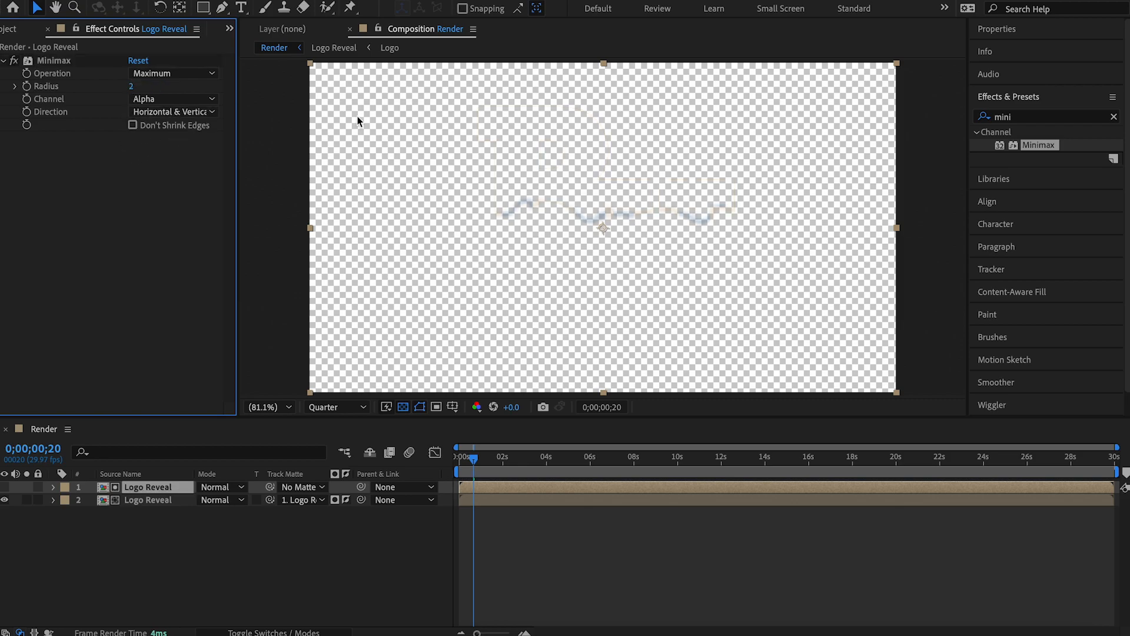
Step: Compare Minimax Radius values of 1 and 2, and settle on a Radius of 3
left_click(132, 87)
type("1")
key("Return")
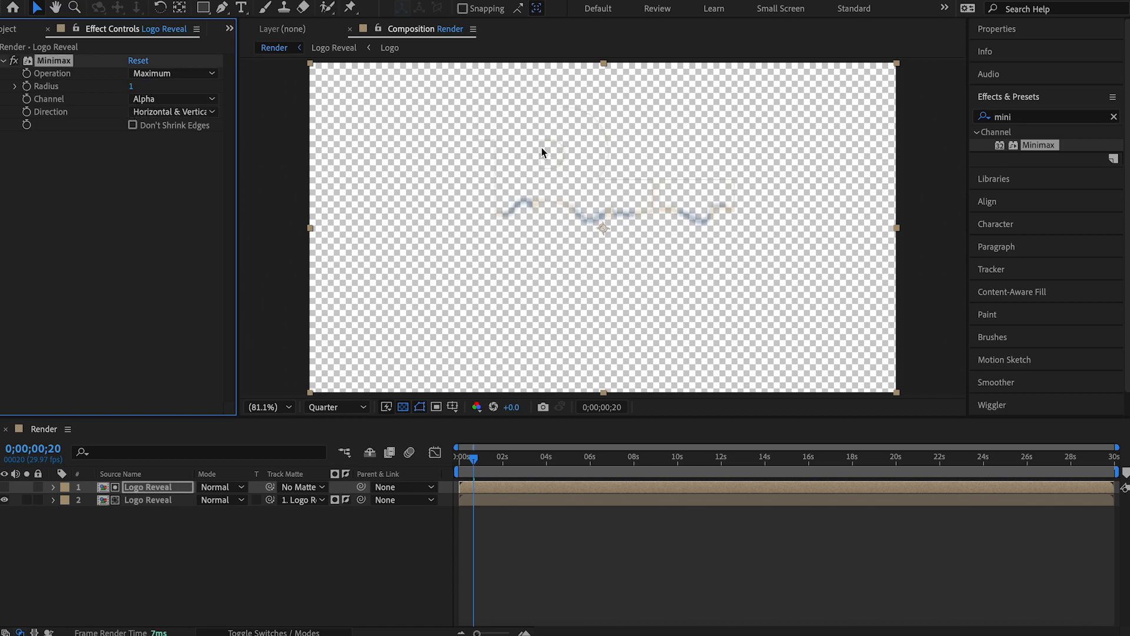
left_click(132, 87)
type("2")
left_click(136, 143)
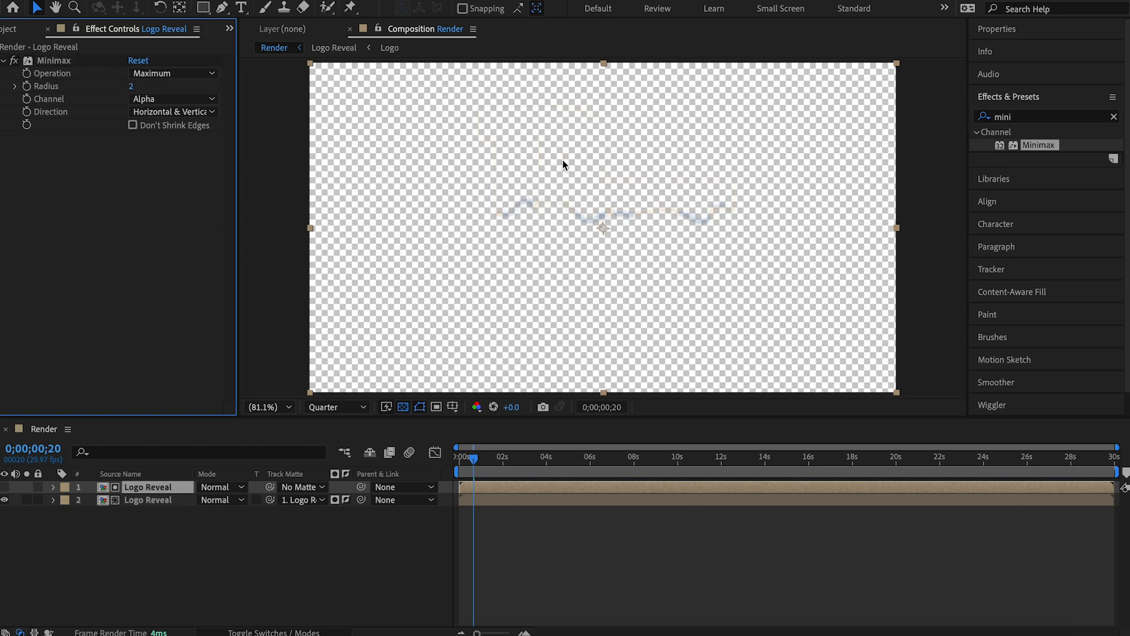
left_click(134, 87)
type("3")
key("Return")
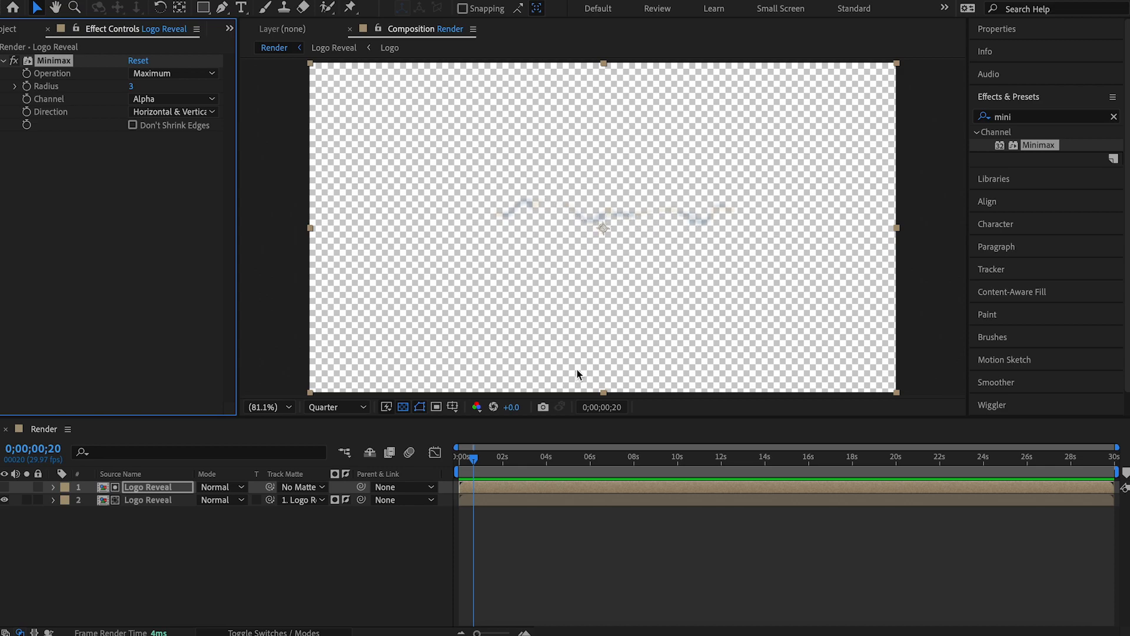
Step: Offset the upper Logo Reveal layer slightly later in time to thicken the strip along the wipe edge, and return to 0 seconds
left_click(497, 484)
left_click_drag(500, 483, 498, 484)
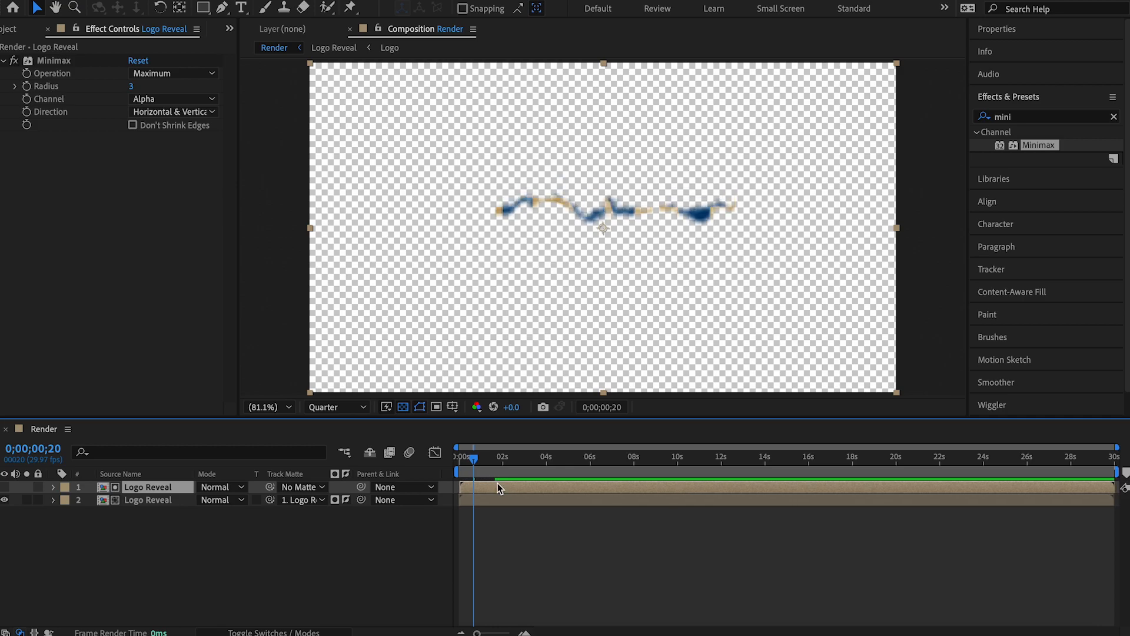
left_click_drag(476, 467, 453, 462)
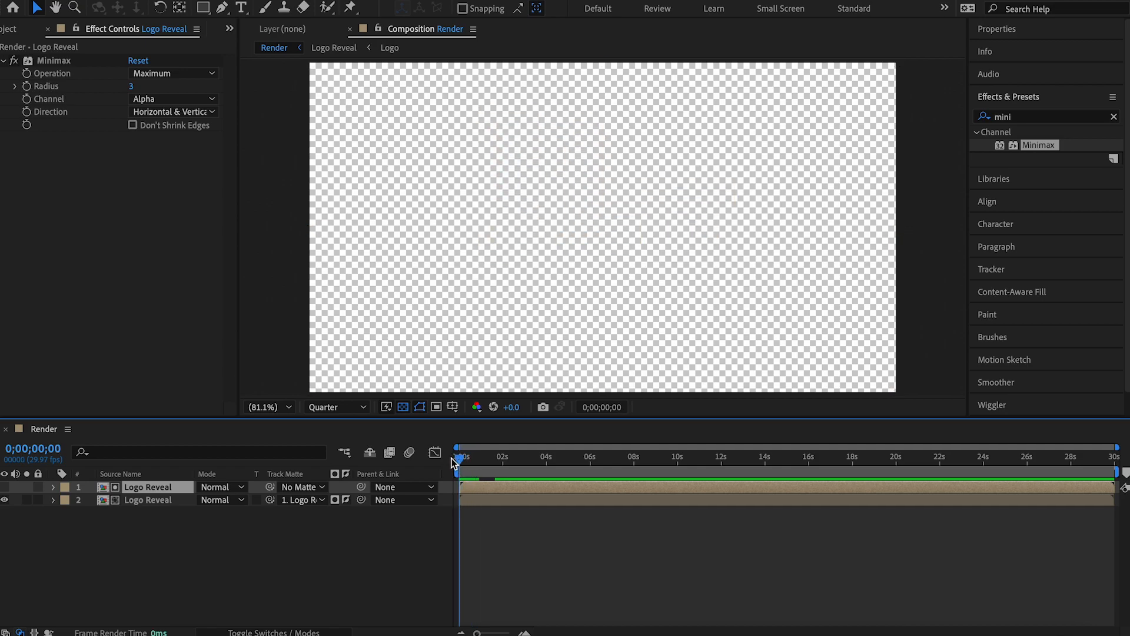
Step: Pre-compose both Logo Reveal layers as "Emitter", moving all attributes into the new composition
left_click_drag(171, 537, 164, 486)
right_click(154, 486)
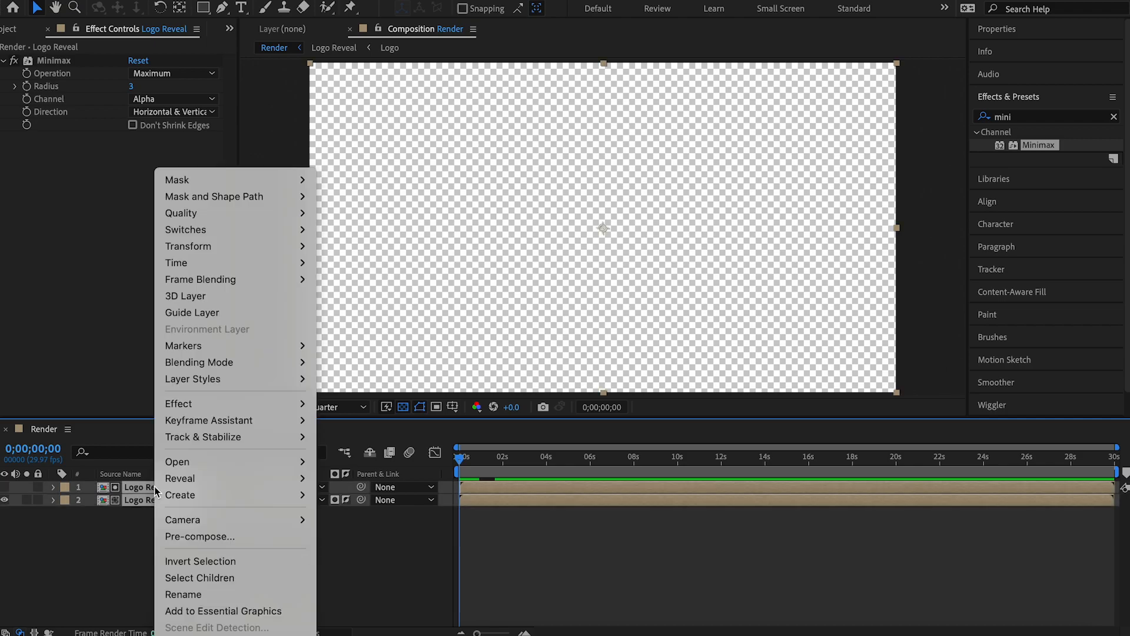
left_click(196, 536)
type("E")
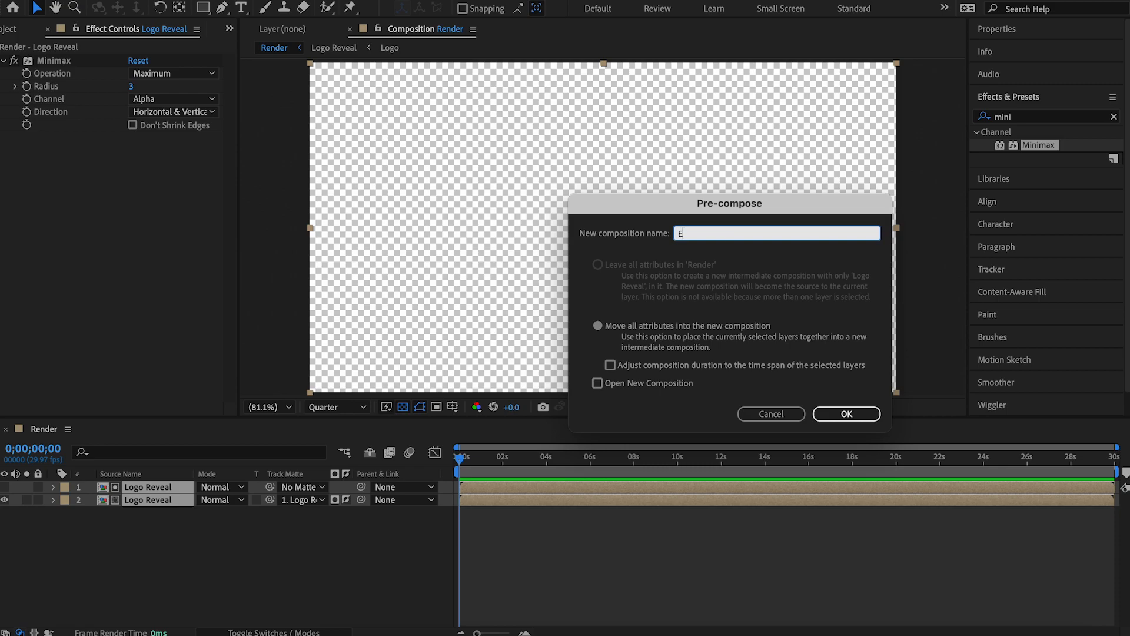
type("mitter")
left_click(870, 414)
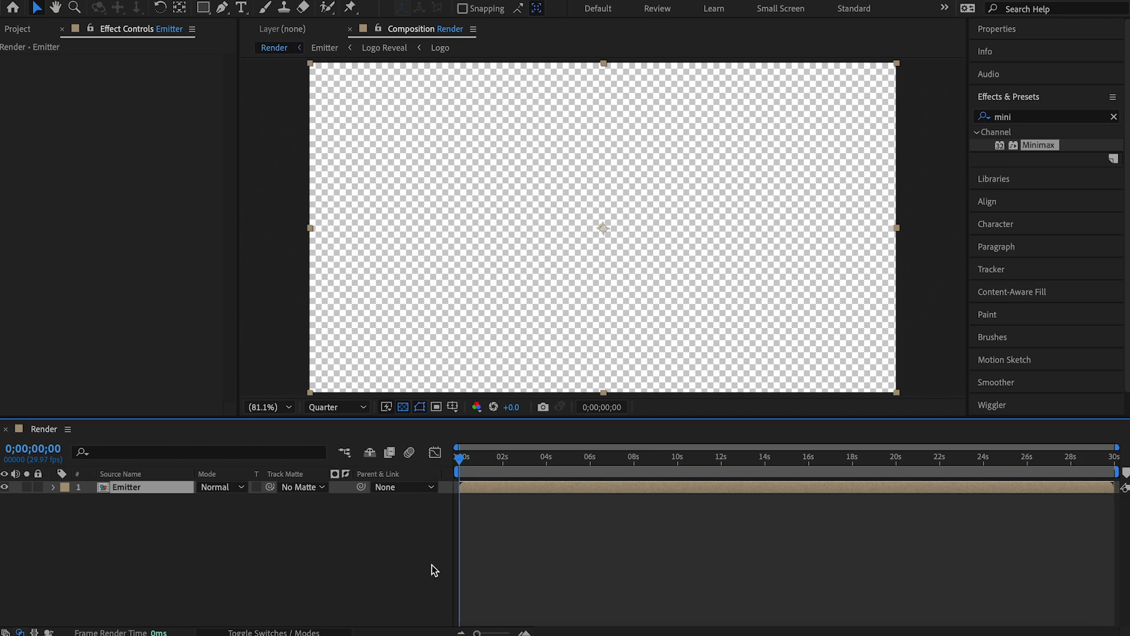
Step: Create a new composition named "Logo Vanish" at 1920 x 1080, 29.97 fps and 30 seconds long
left_click(37, 28)
left_click(96, 328)
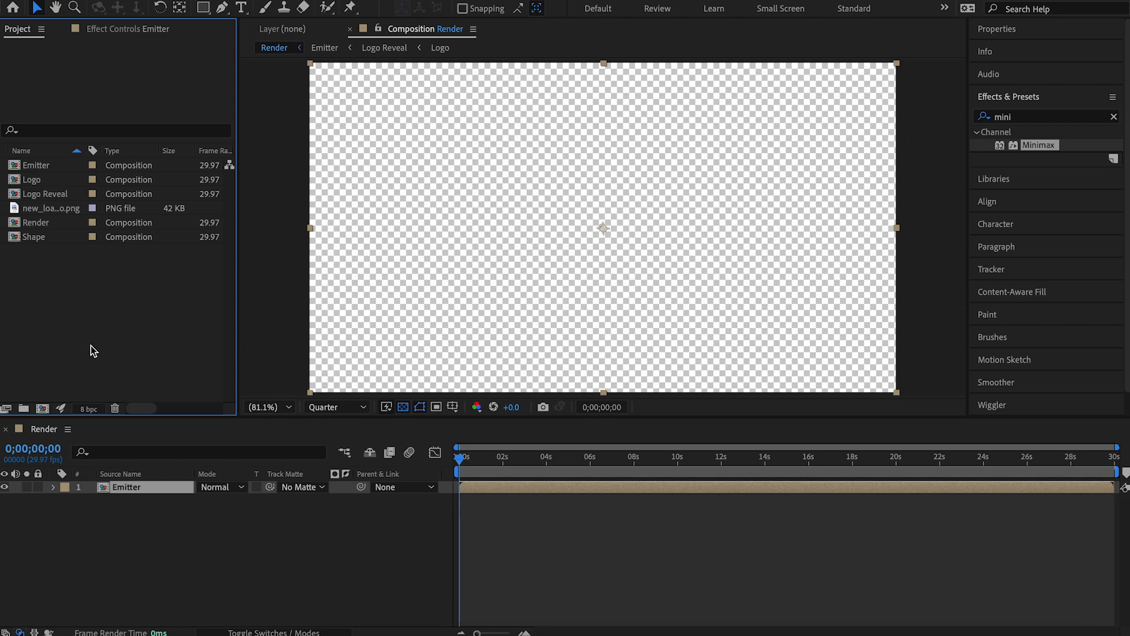
left_click(43, 408)
type("Logo Vanish")
key("Return")
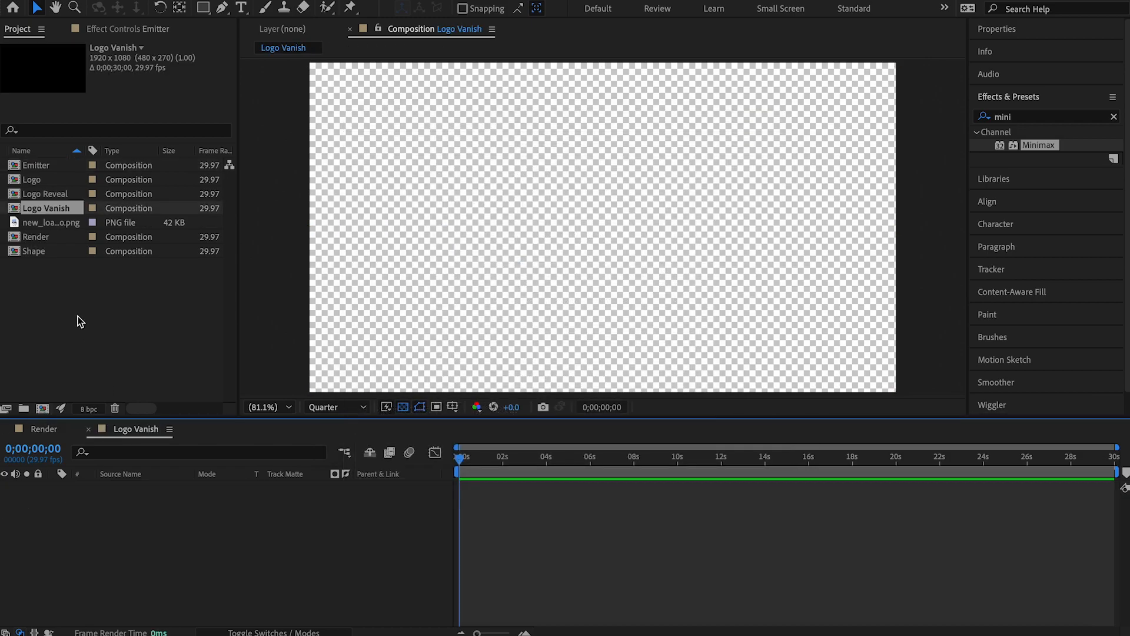
Step: Add the Logo composition to the Logo Vanish timeline and place the Shape composition above it
left_click(80, 321)
left_click(59, 183)
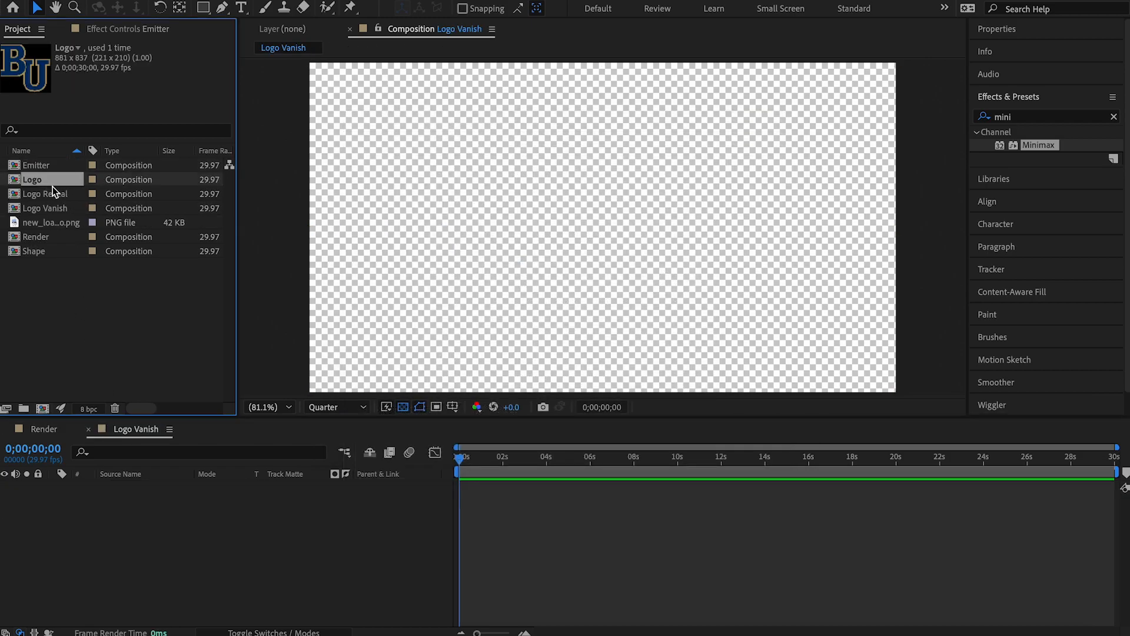
left_click_drag(58, 180, 113, 551)
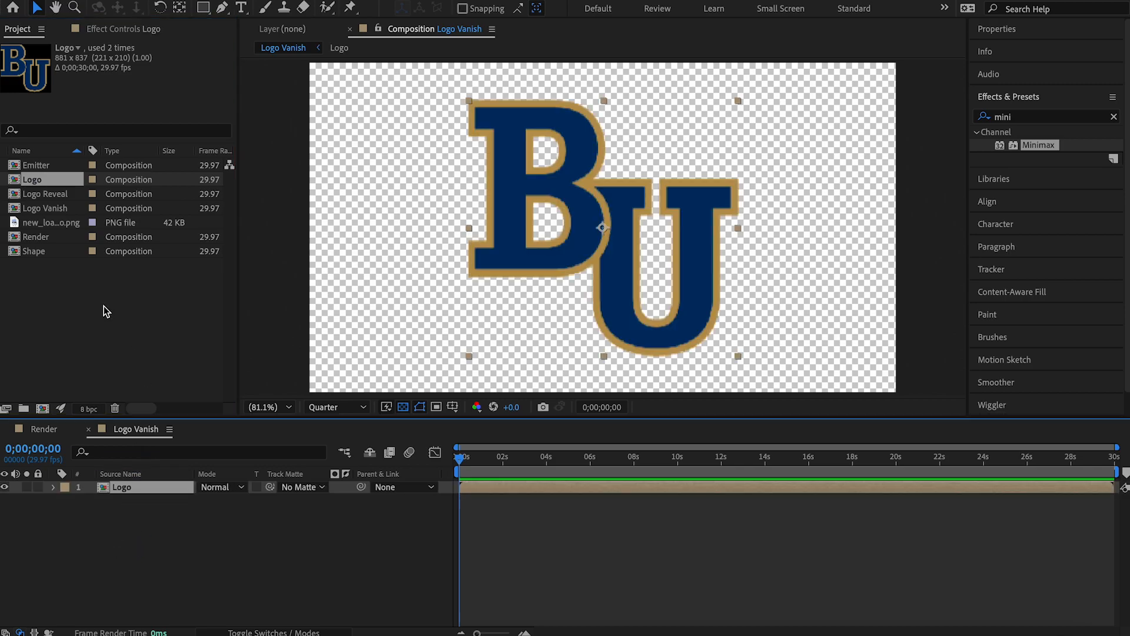
left_click(72, 252)
left_click_drag(63, 252, 107, 487)
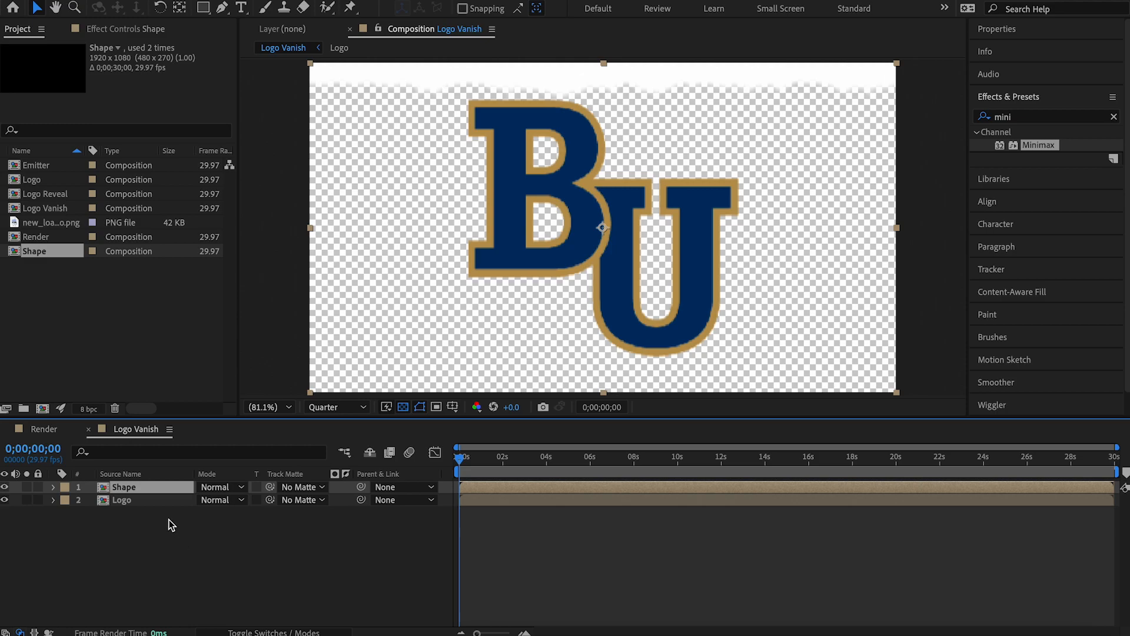
Step: Use the Shape layer as an inverted track matte for the Logo layer, then preview the wipe and return to 0 seconds
left_click(256, 529)
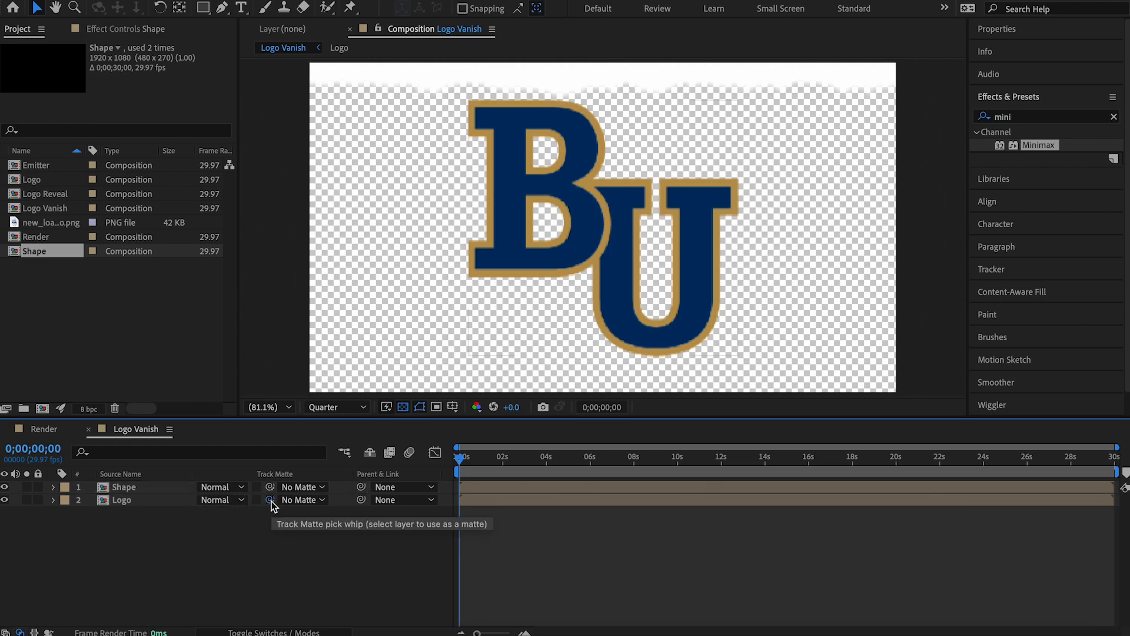
left_click_drag(254, 505, 171, 488)
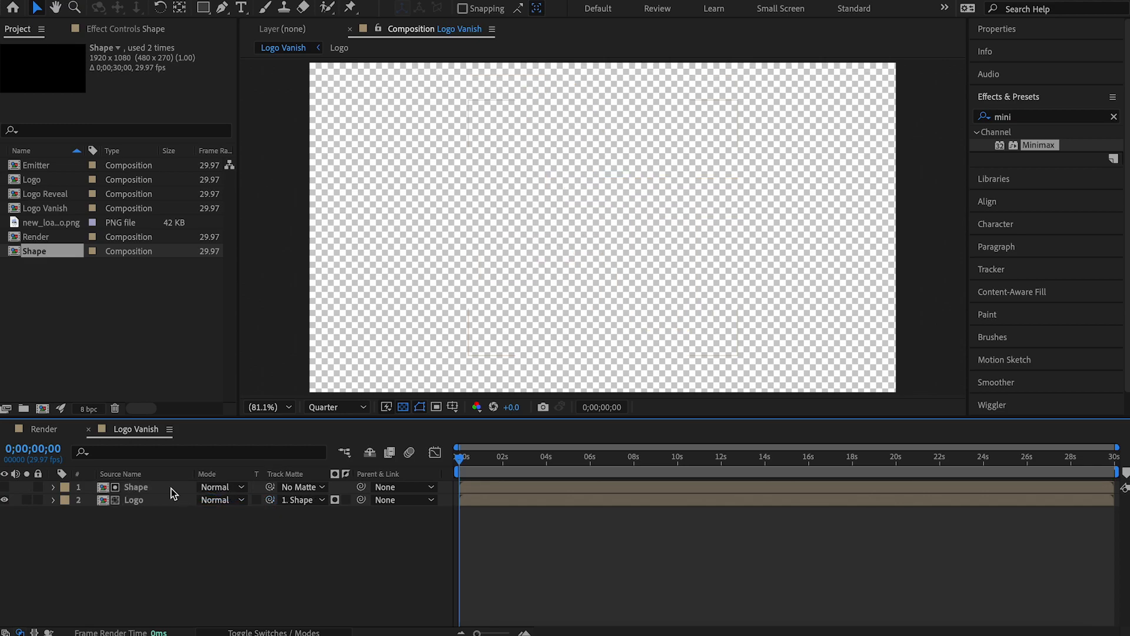
left_click(347, 500)
mouse_move(469, 464)
left_mouse_down()
mouse_move(497, 461)
mouse_move(451, 454)
left_mouse_up()
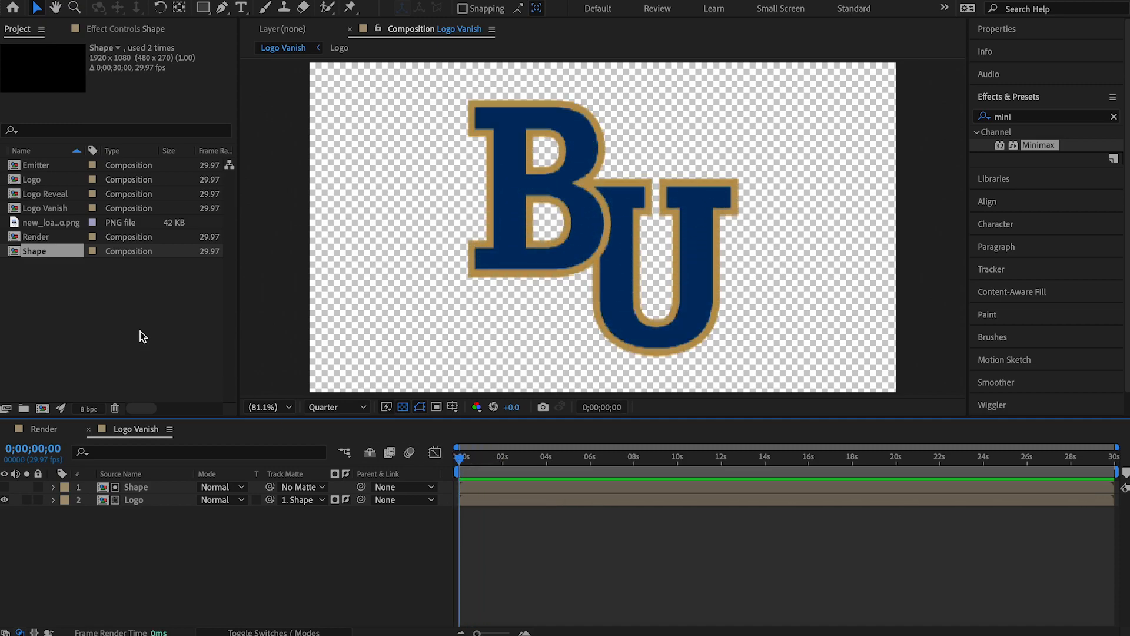
Step: Add the Logo Vanish composition beneath the Emitter layer in the Render composition and preview the combined animation
left_click(37, 432)
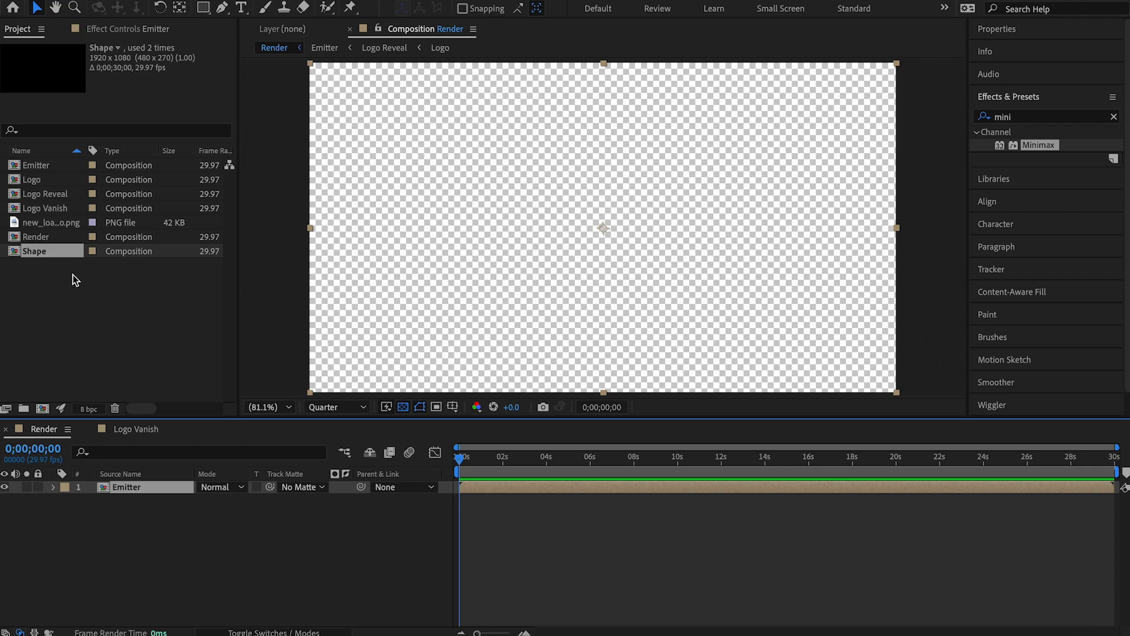
left_click(66, 209)
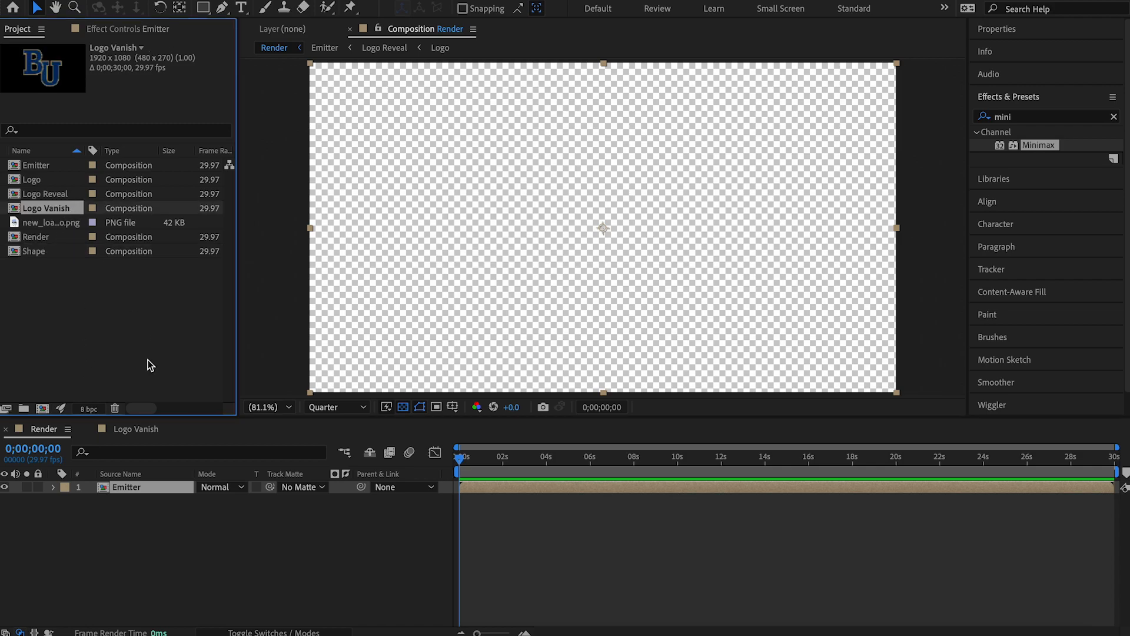
left_click_drag(55, 211, 108, 511)
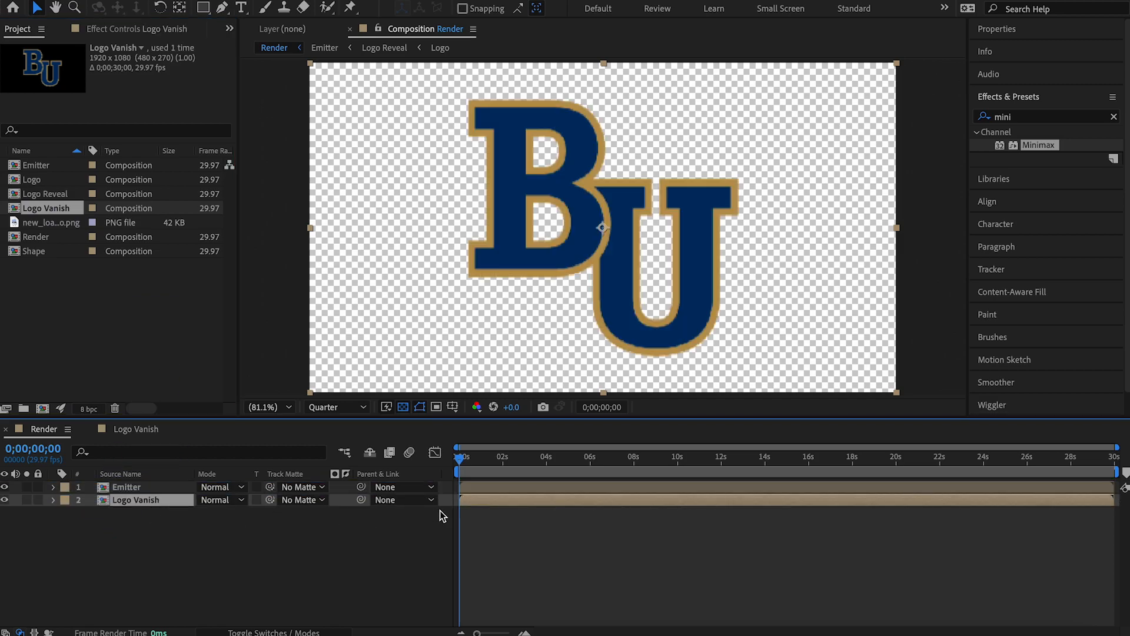
key("space")
key("space")
Step: Find the CC Particle Systems II effect and apply it to the Emitter layer
left_click(118, 486)
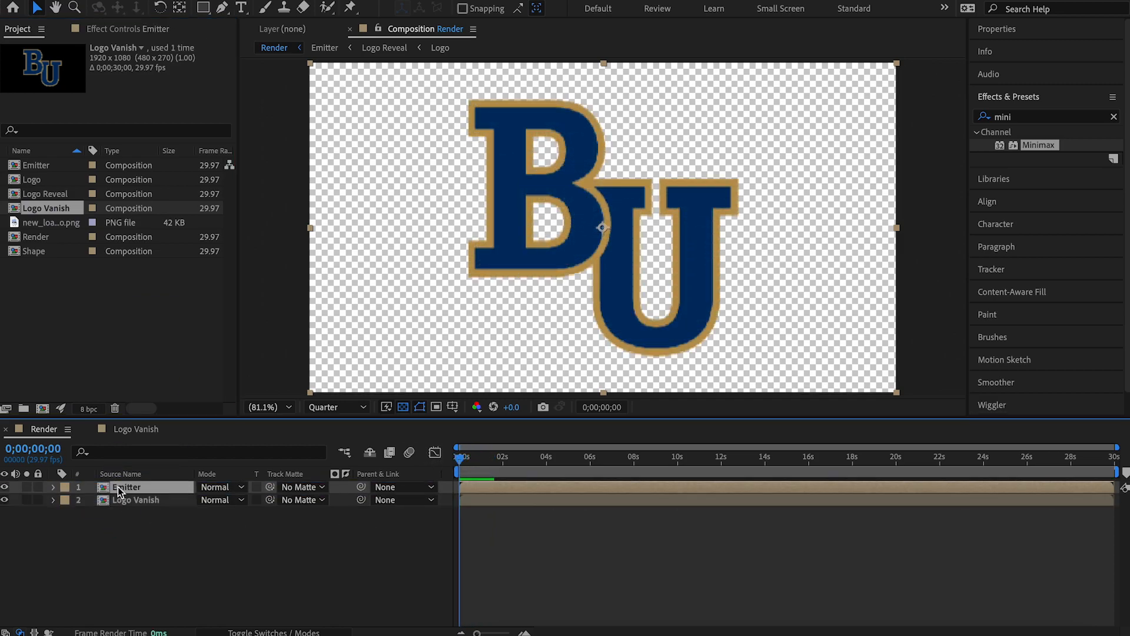
left_click(53, 486)
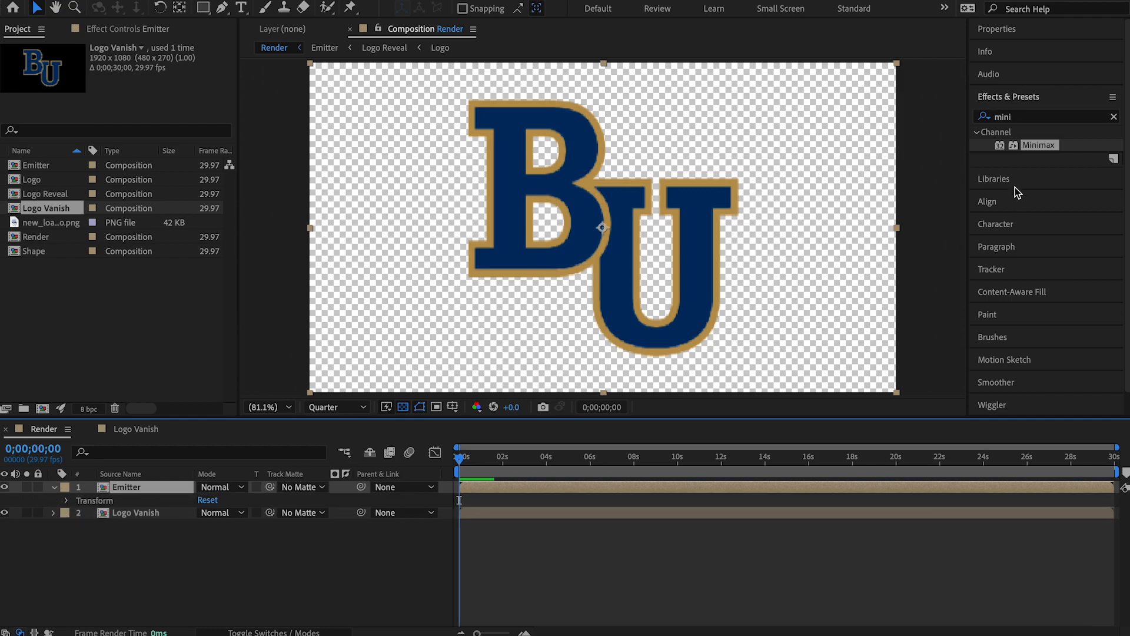
left_click(1025, 119)
left_click_drag(1024, 119, 950, 117)
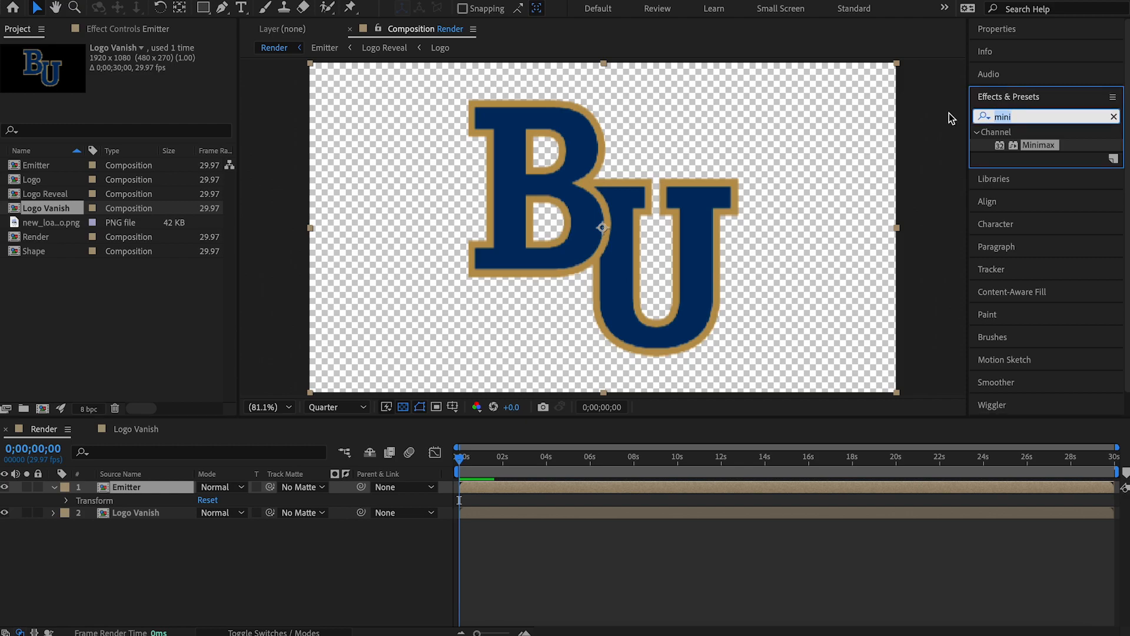
type("part")
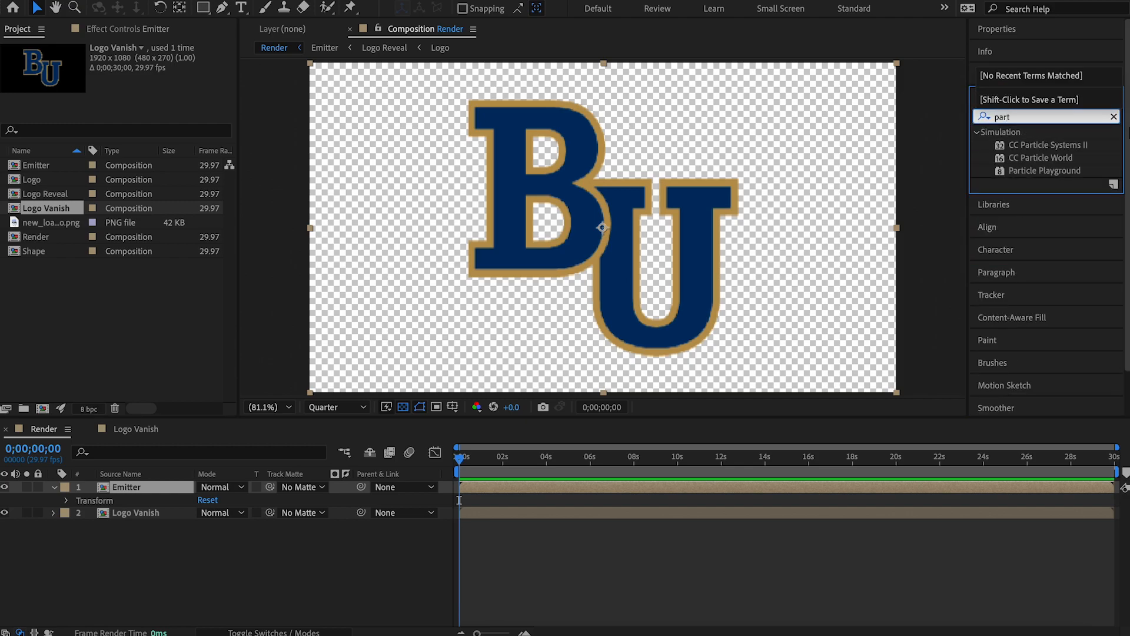
left_click_drag(1073, 149, 125, 489)
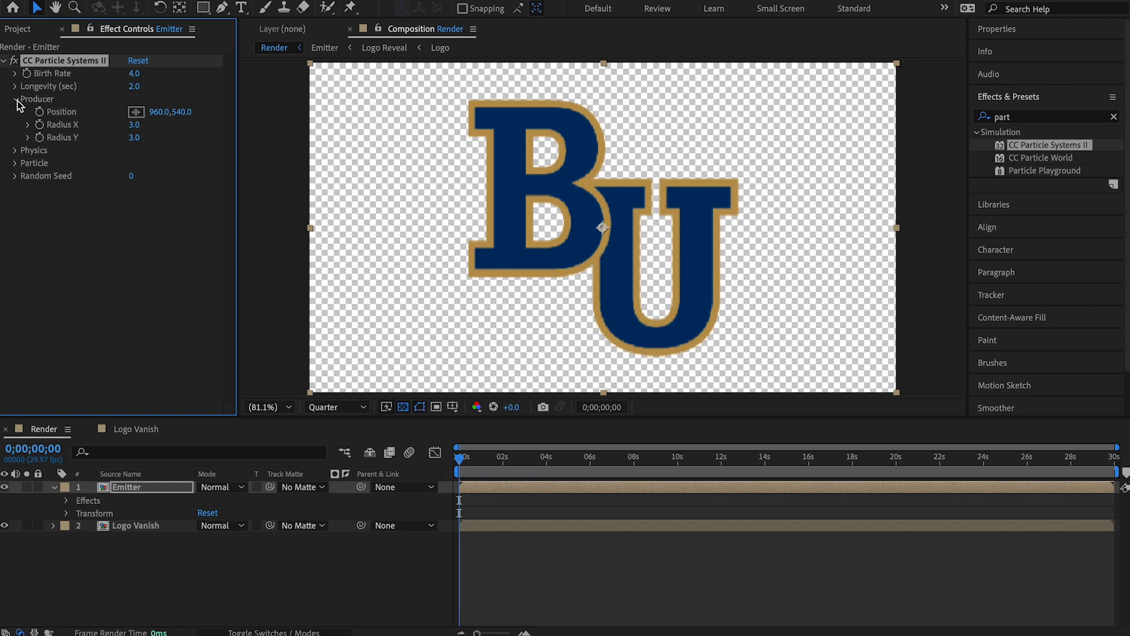
Step: Set the particle producer's Radius X and Radius Y to 50 and check the particles at frame 10
left_click(135, 125)
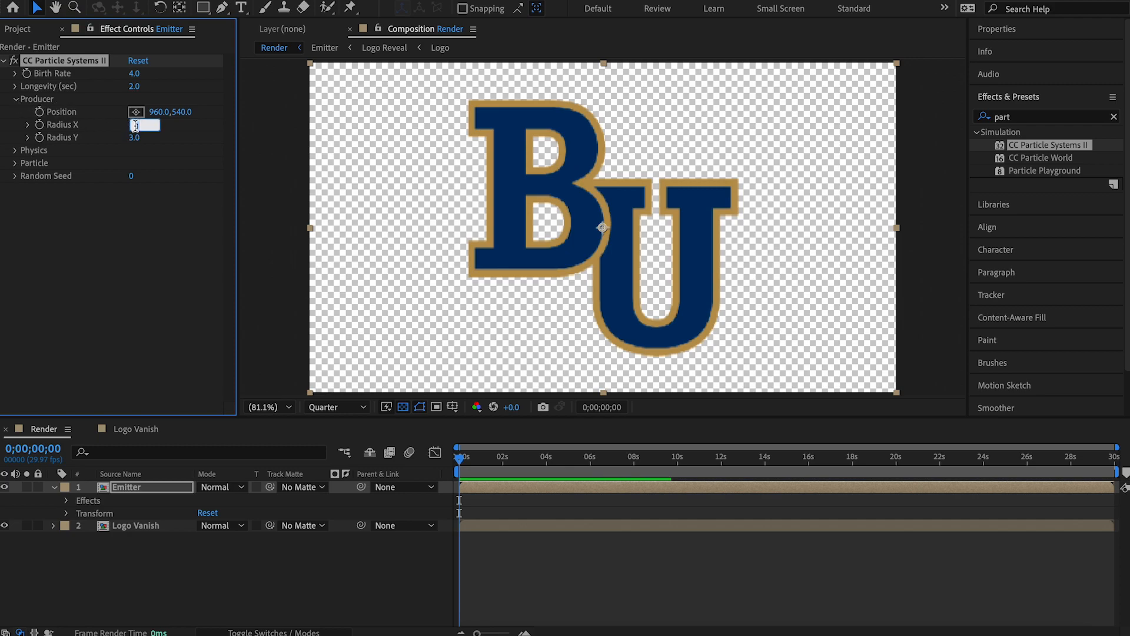
type("50")
left_click(135, 138)
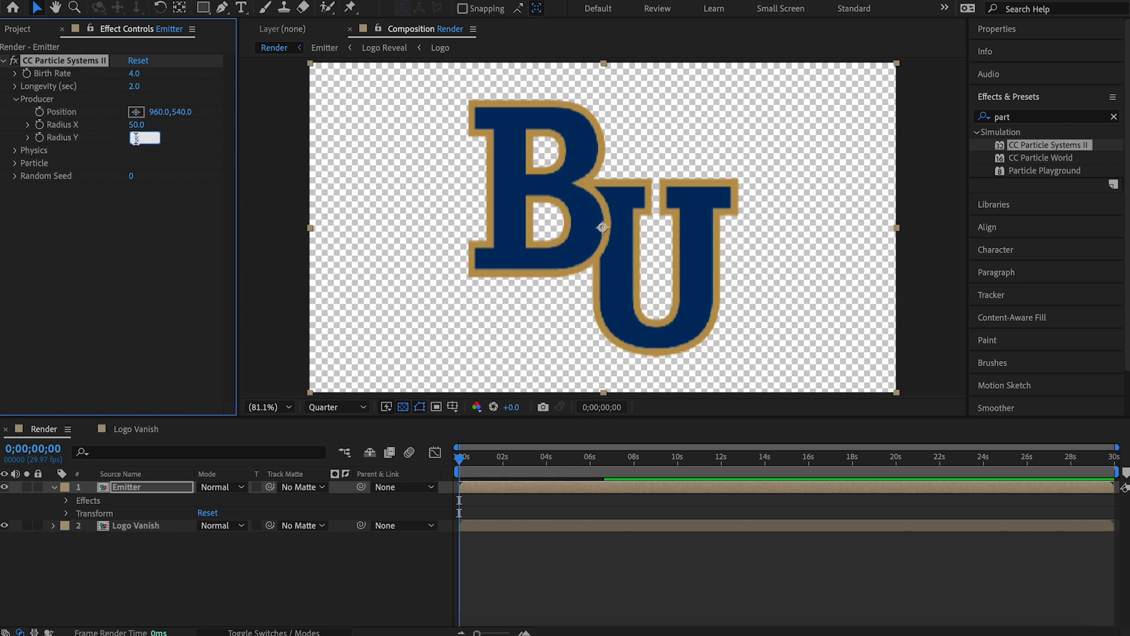
type("50")
left_click(153, 242)
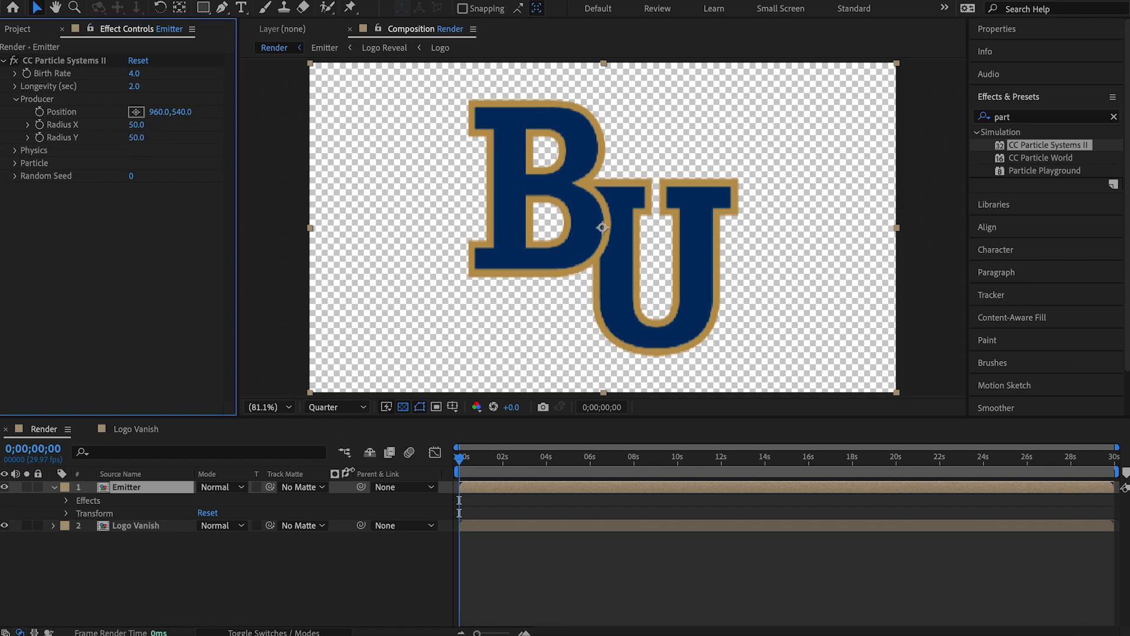
left_click_drag(464, 459, 471, 461)
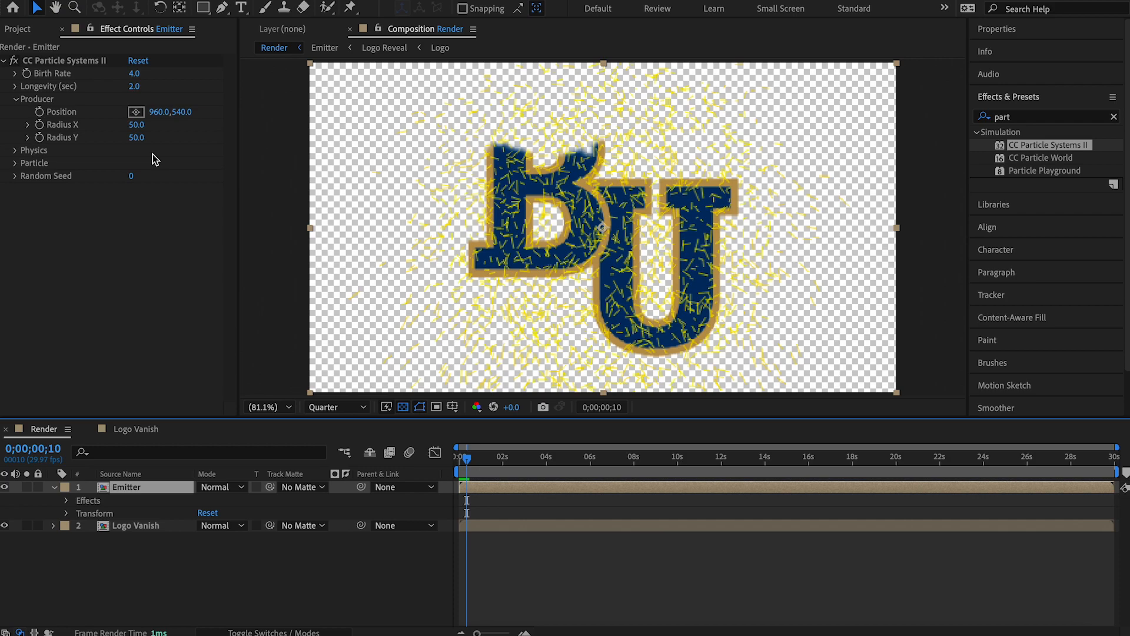
Step: Change the particle physics animation type to Twirly
left_click(16, 99)
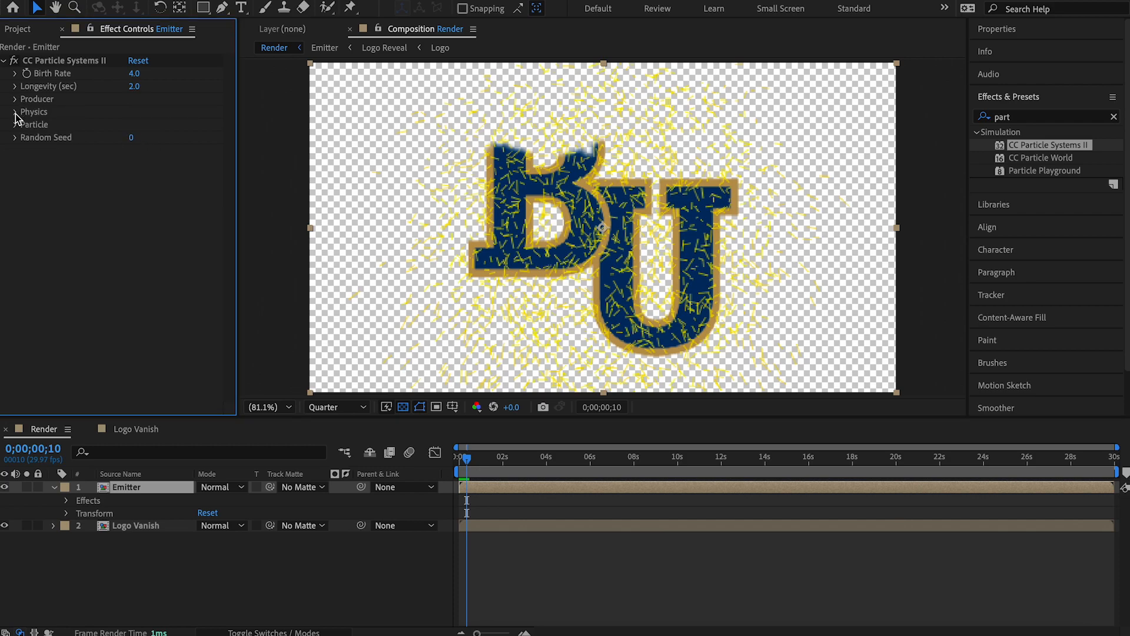
left_click(15, 112)
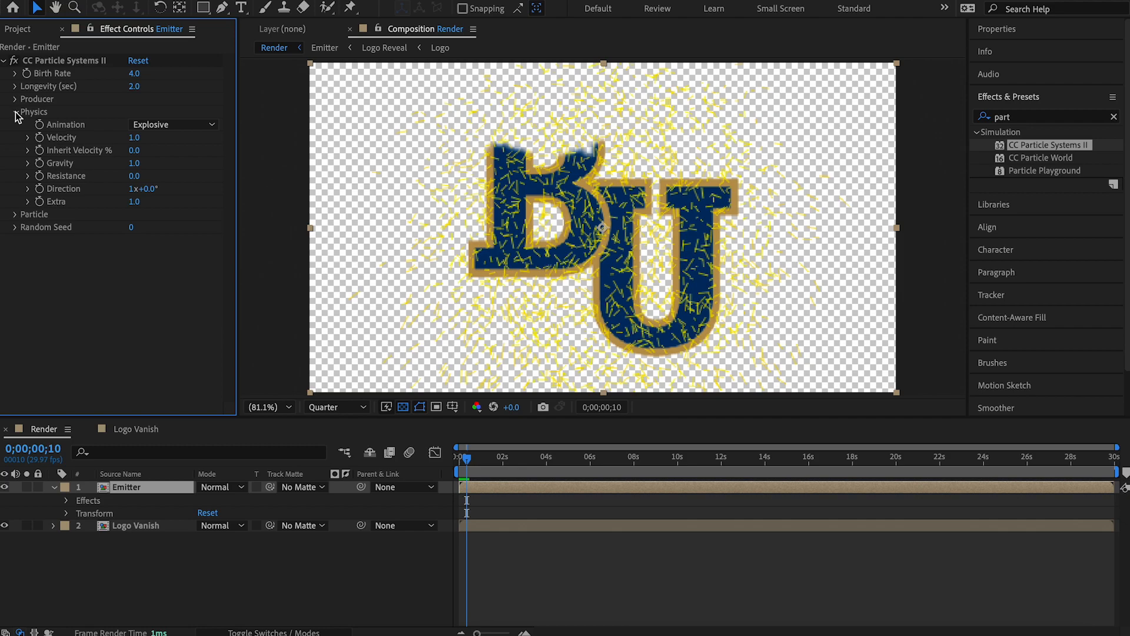
left_click(177, 128)
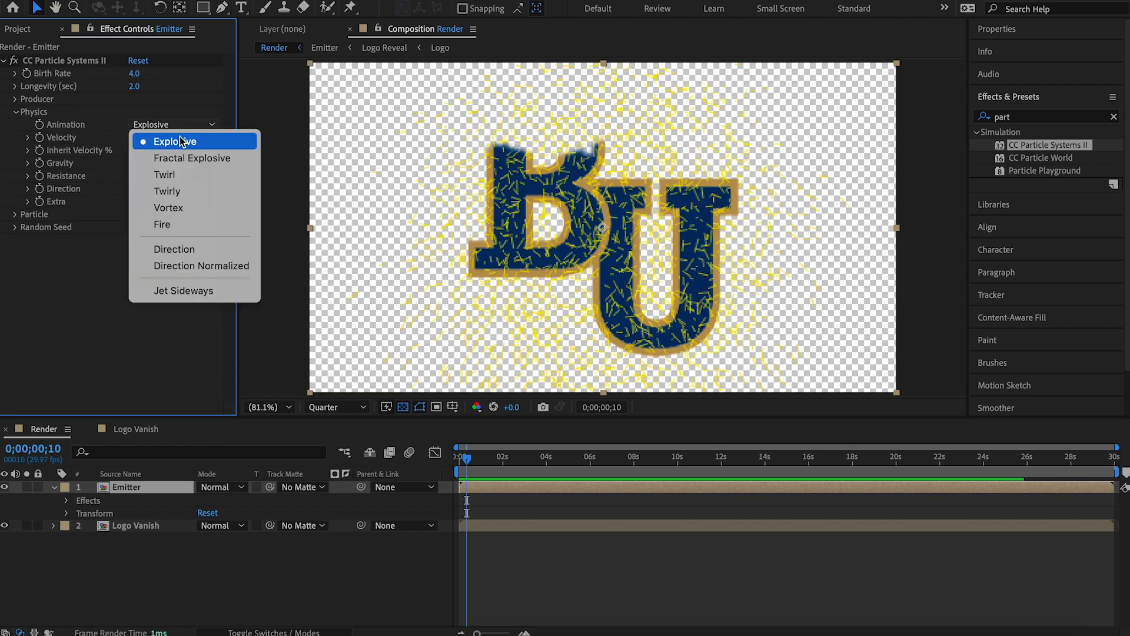
left_click(205, 186)
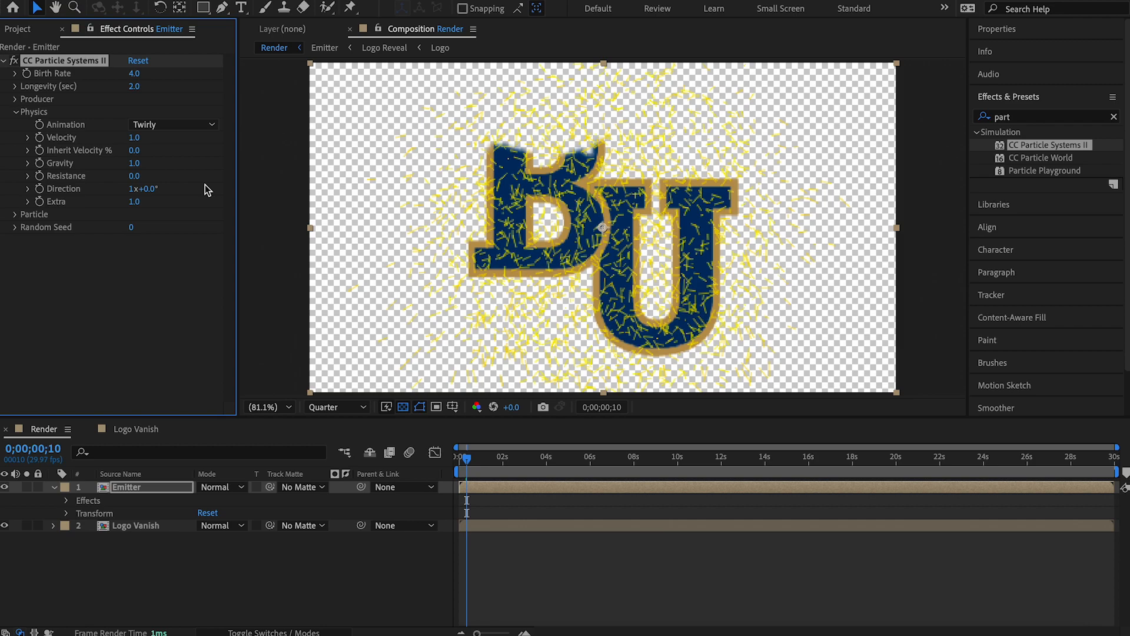
Step: Set the particle Velocity to 0.1 and Gravity to 0.1, then return the timeline to 0 seconds
left_click(136, 137)
type("0.1")
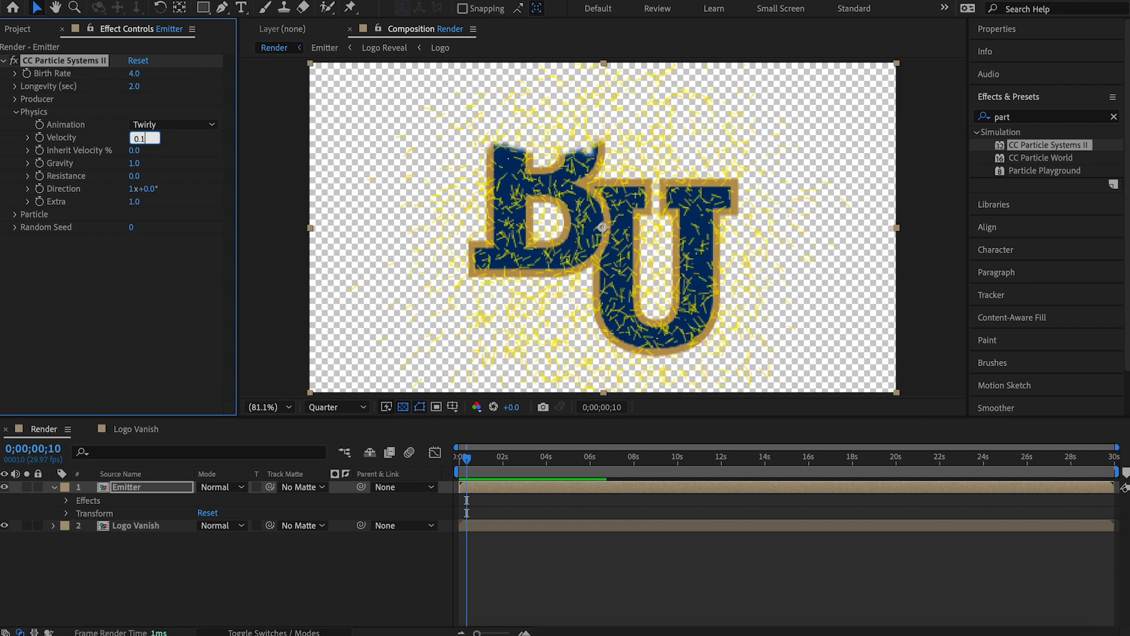
left_click(136, 163)
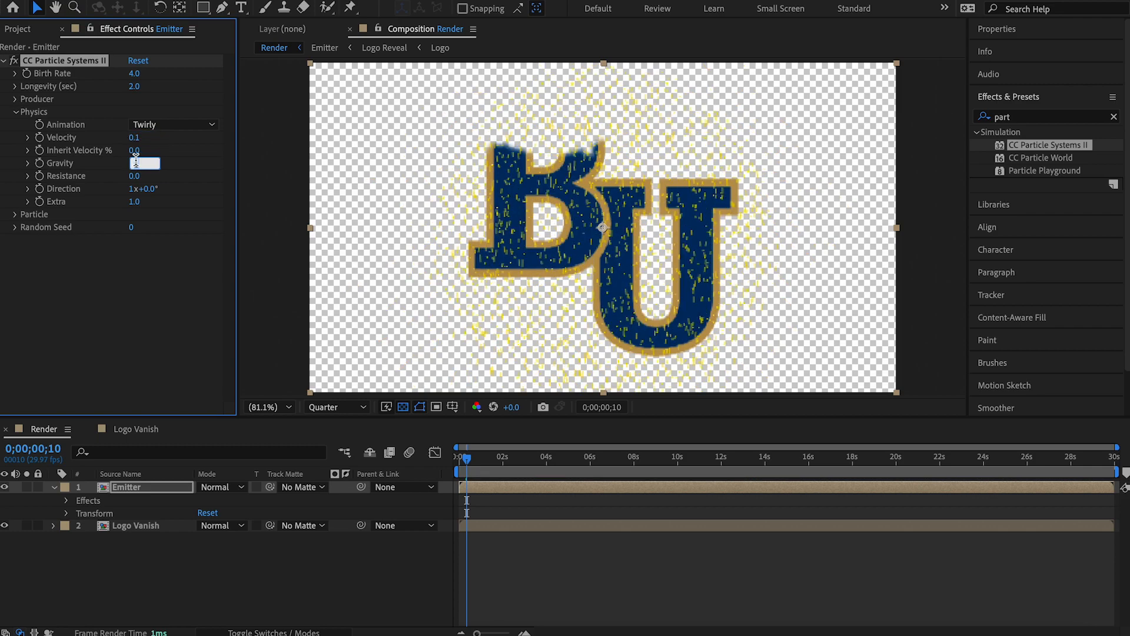
type("0.1")
left_click(158, 274)
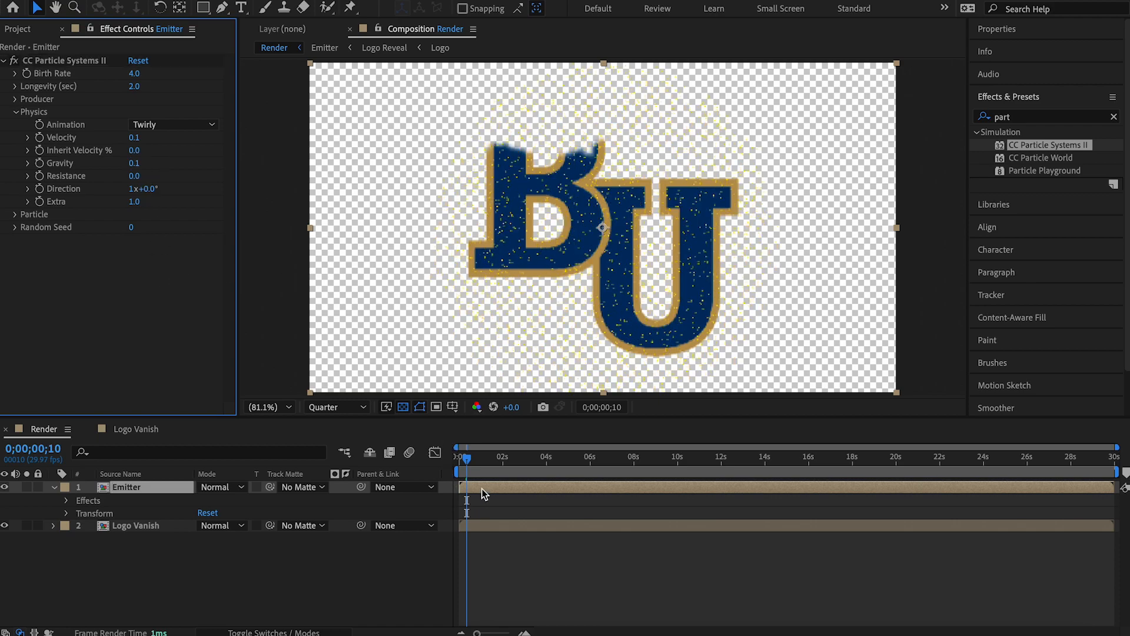
left_click_drag(468, 460, 444, 458)
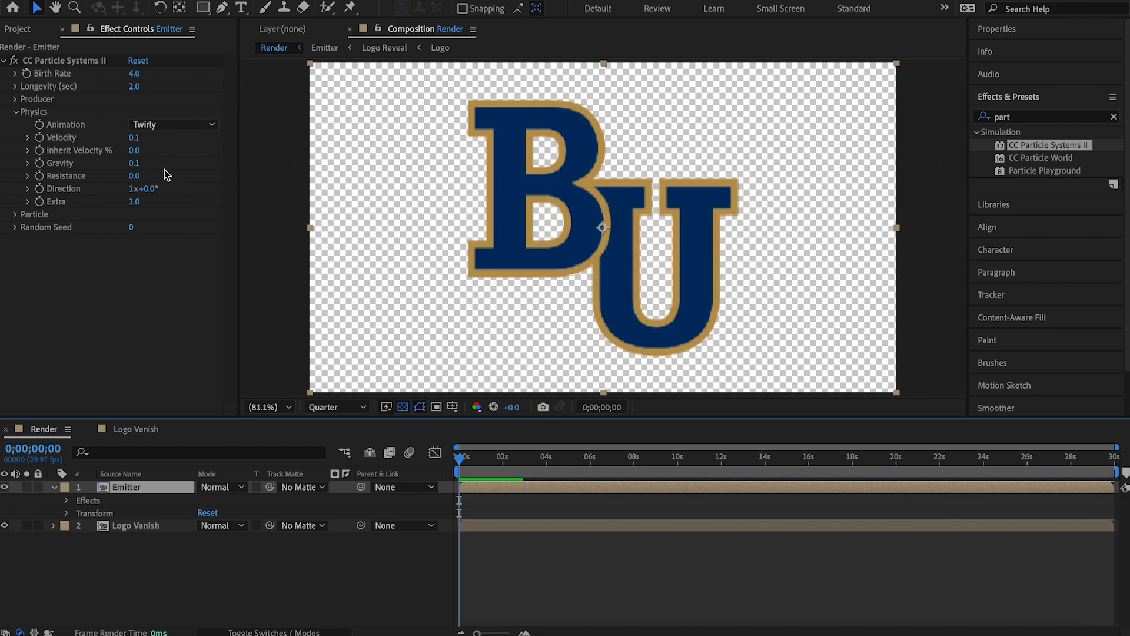
Step: Change the Particle Type to Faded Sphere and check the look at frame 18
left_click(16, 112)
left_click(16, 124)
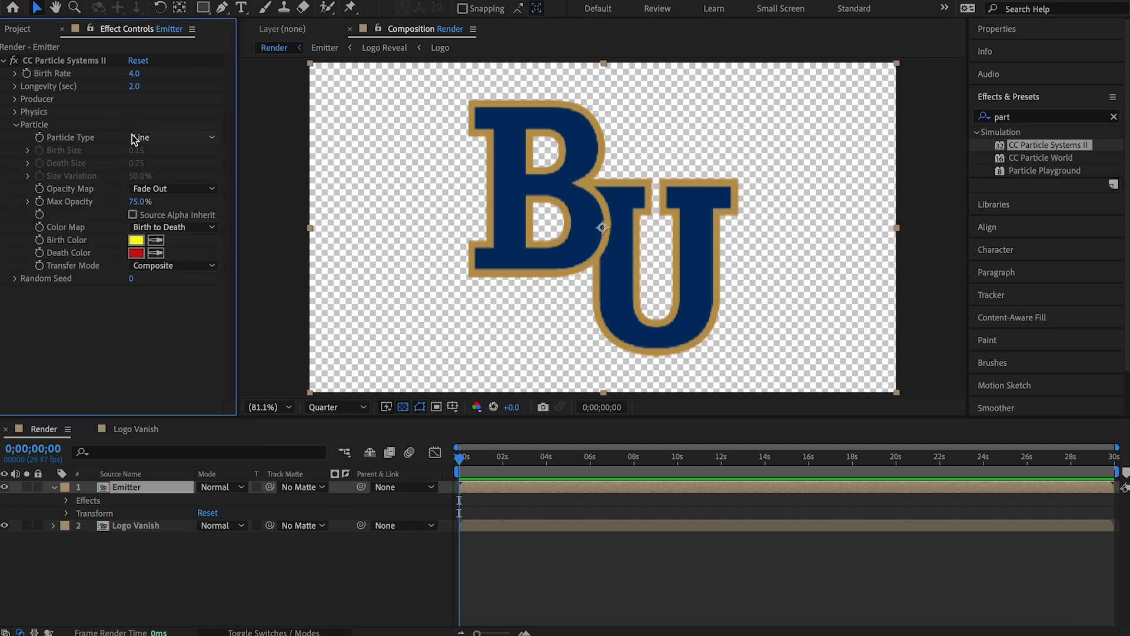
left_click(171, 139)
left_click(200, 212)
left_click(472, 458)
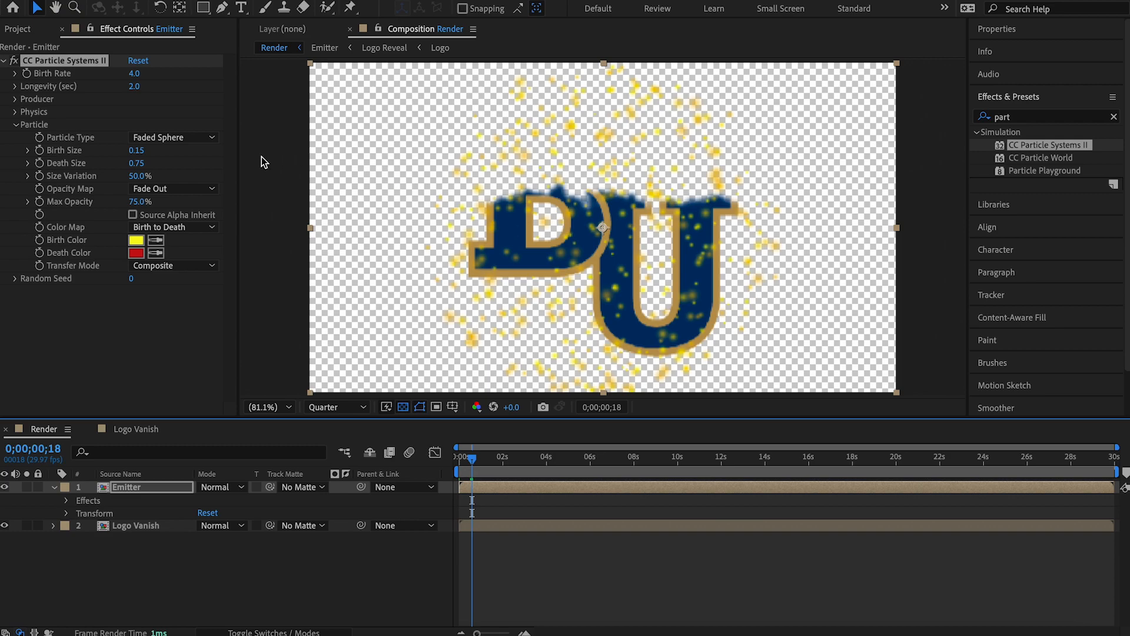
Step: Set both the Birth Size and the Death Size of the particles to 0.05
left_click(137, 151)
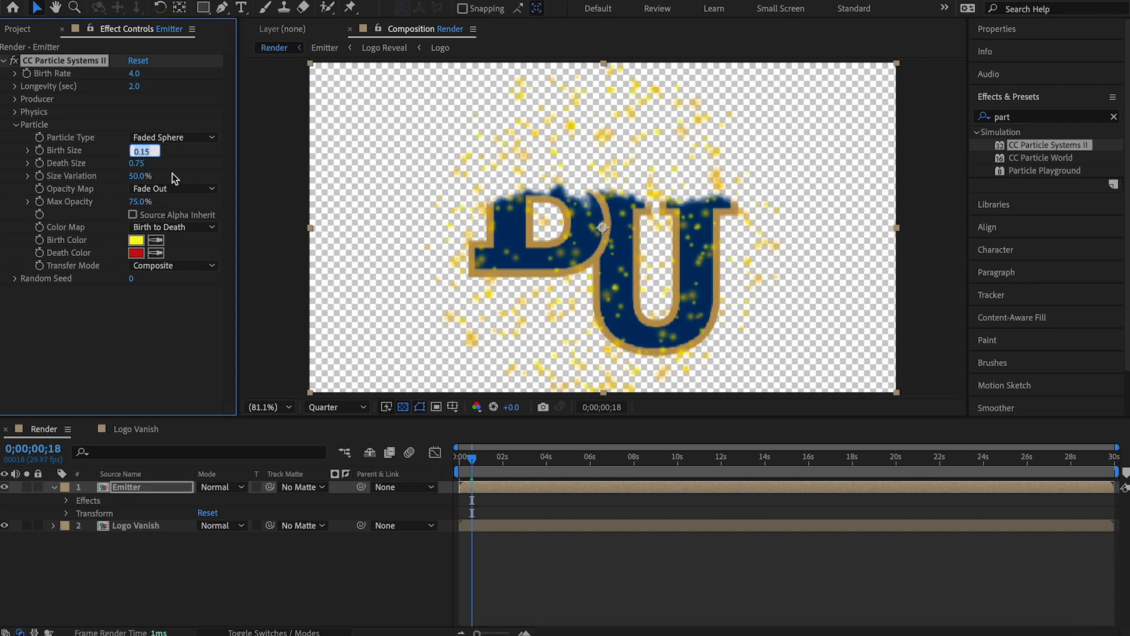
type("0.05")
left_click(179, 323)
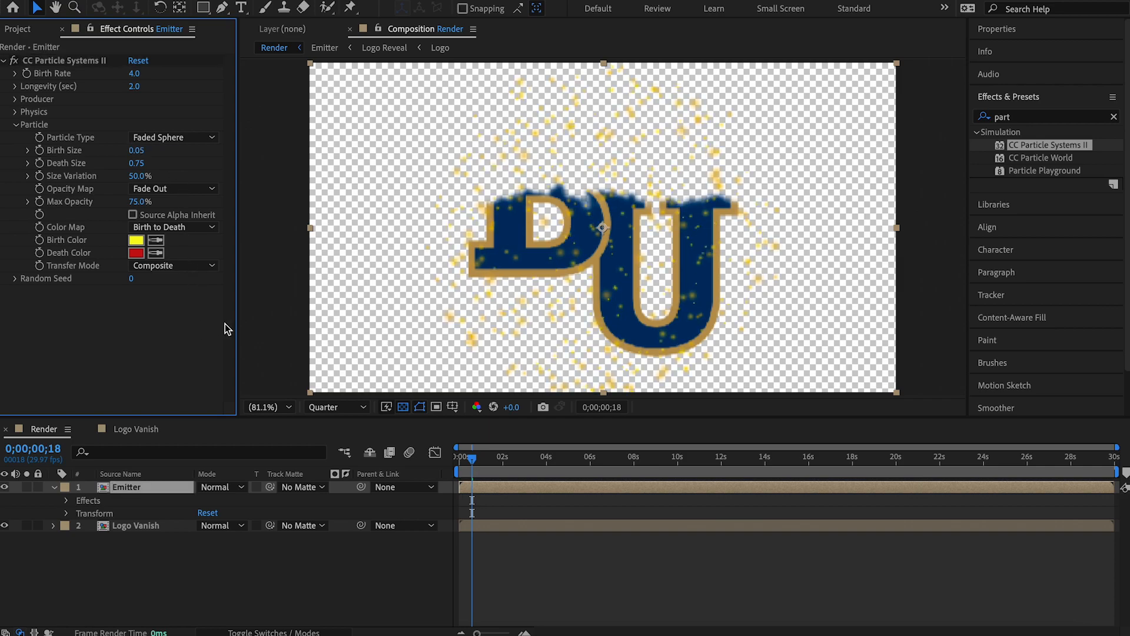
left_click(137, 165)
type("0.05")
left_click(160, 317)
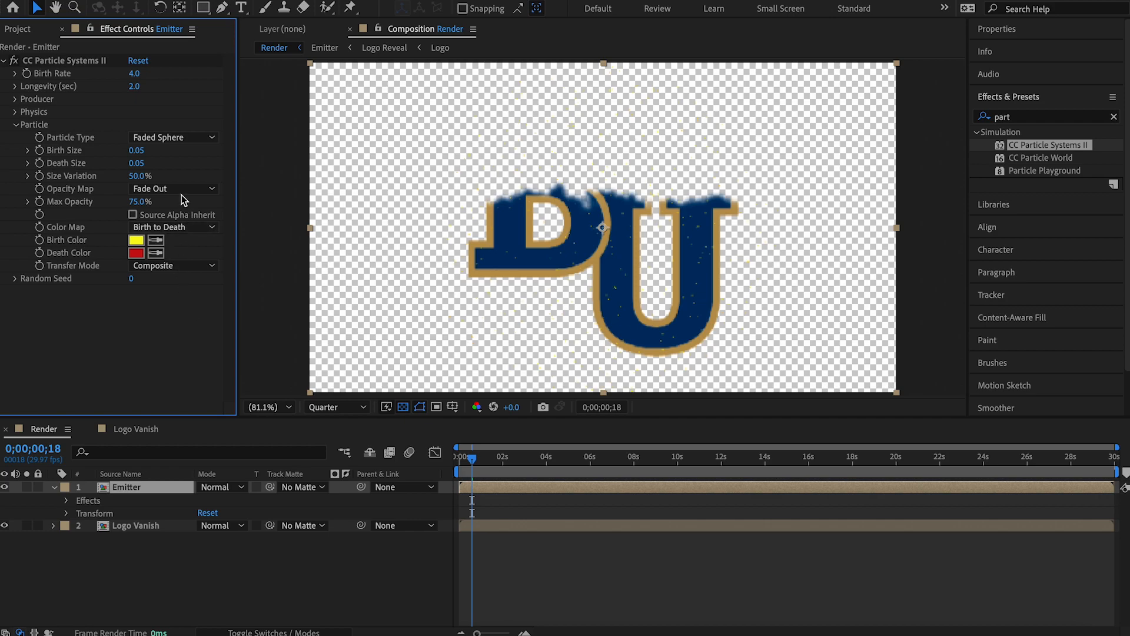
Step: Set the particles' Size Variation to 100%
left_click(140, 176)
type("100")
key("Return")
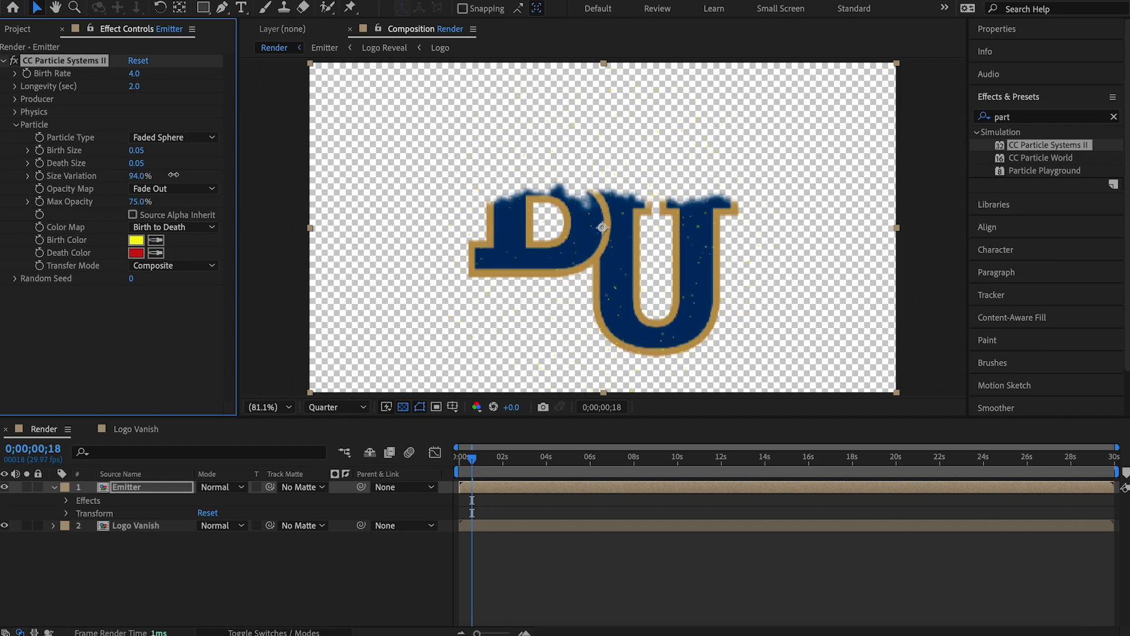
left_click_drag(212, 175, 271, 176)
key("ctrl+z")
Step: Raise the particles' Max Opacity to 99%
left_click(140, 202)
left_click(176, 203)
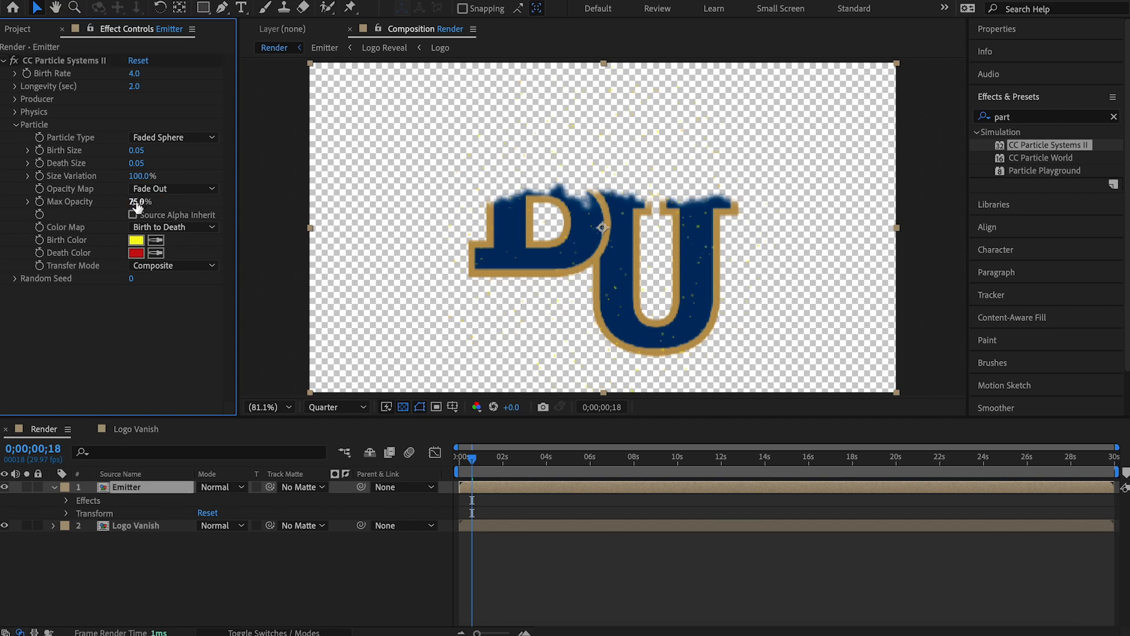
left_click_drag(136, 203, 207, 203)
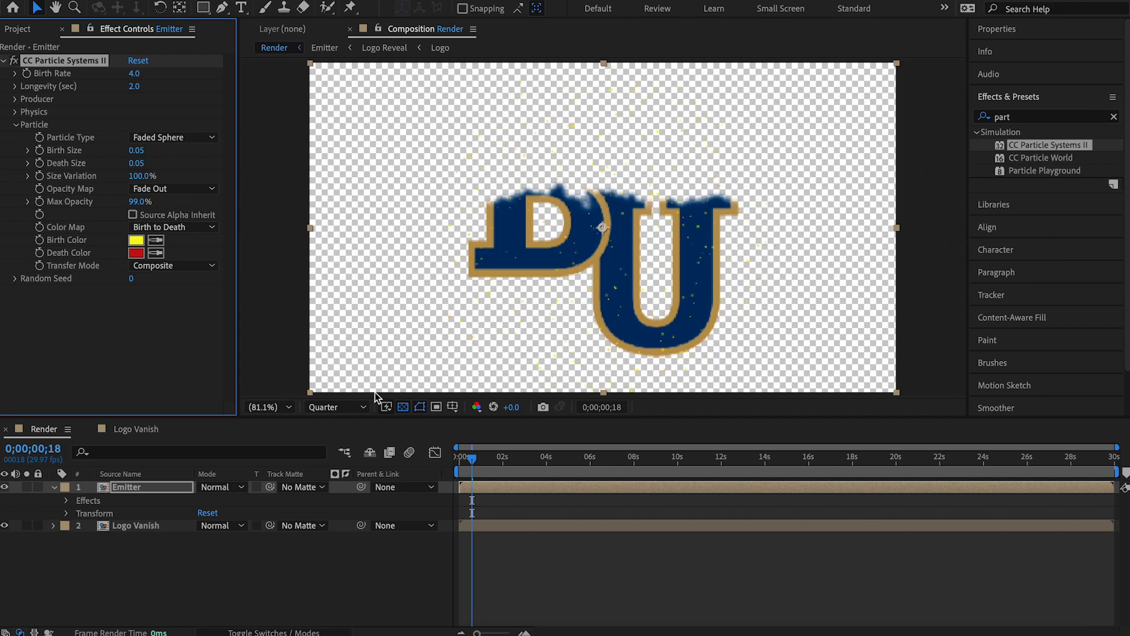
Step: Turn on Source Alpha Inherit for the particles and check the dissolve at frame 16
left_click_drag(479, 463, 473, 459)
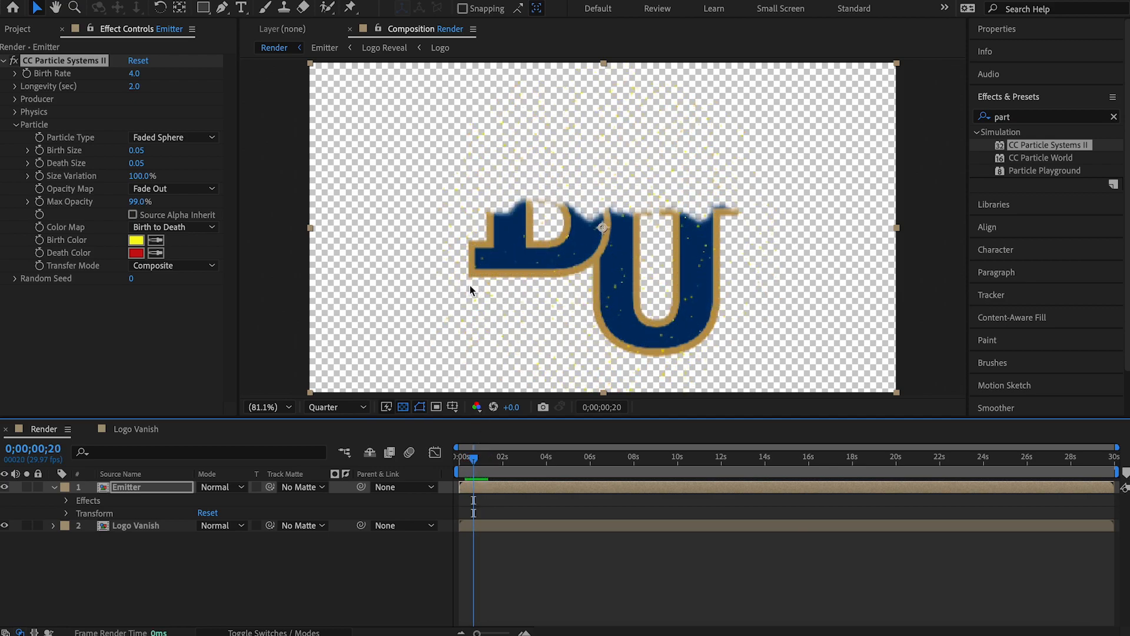
left_click(133, 215)
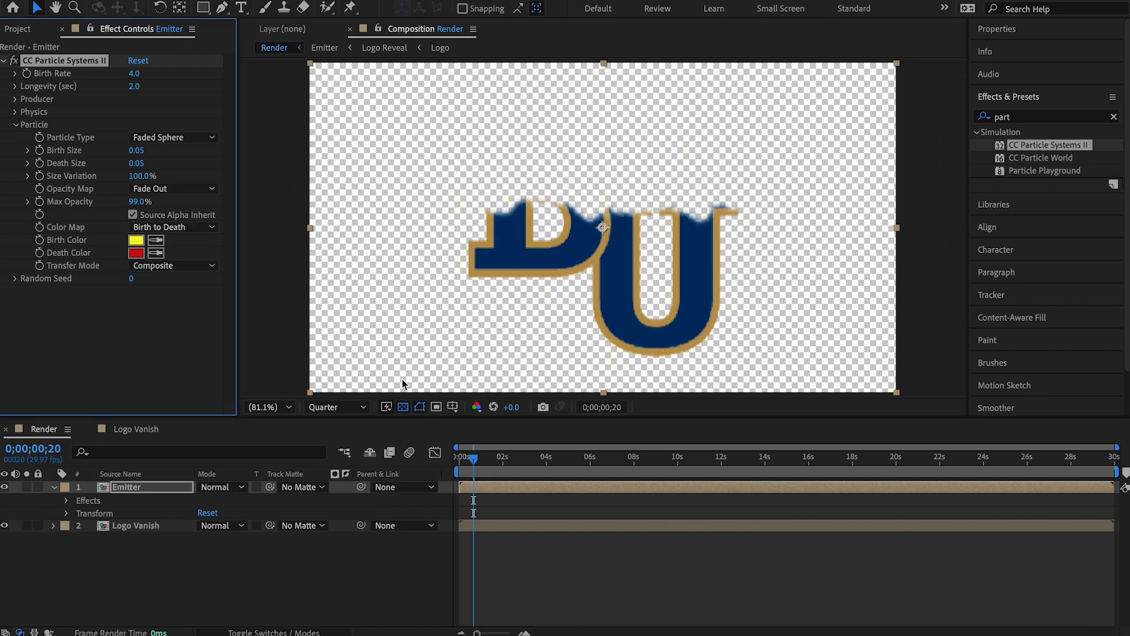
mouse_move(472, 458)
left_mouse_down()
mouse_move(462, 457)
mouse_move(502, 461)
mouse_move(470, 452)
left_mouse_up()
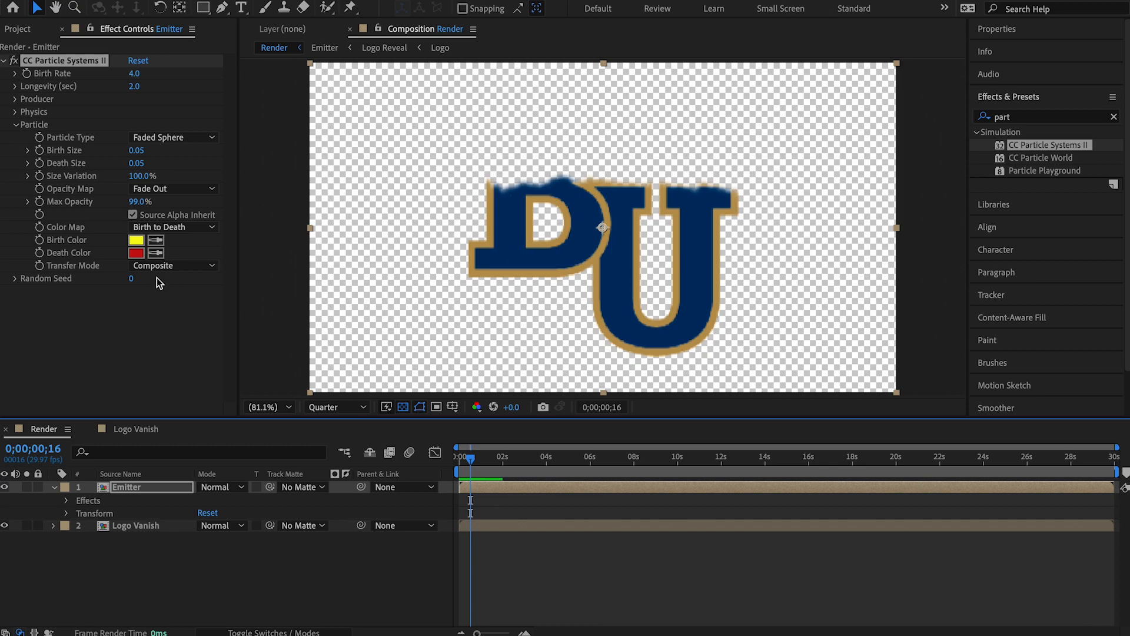
Step: Sample the logo's navy blue from the composition for both the Birth Color and the Death Color of the particles
left_click(154, 241)
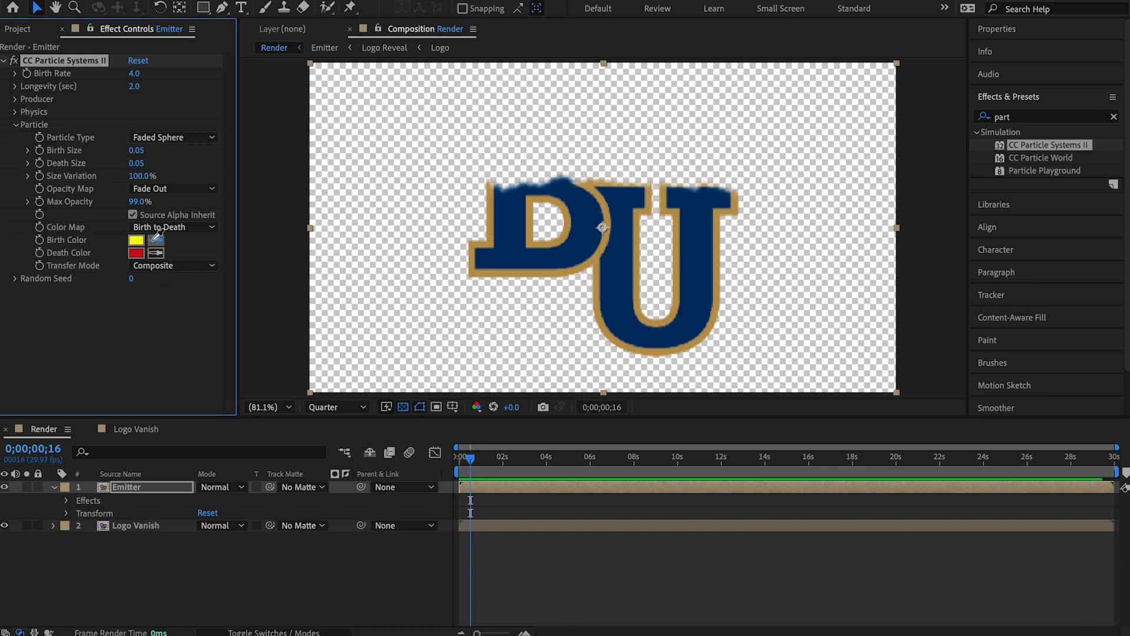
left_click(515, 234)
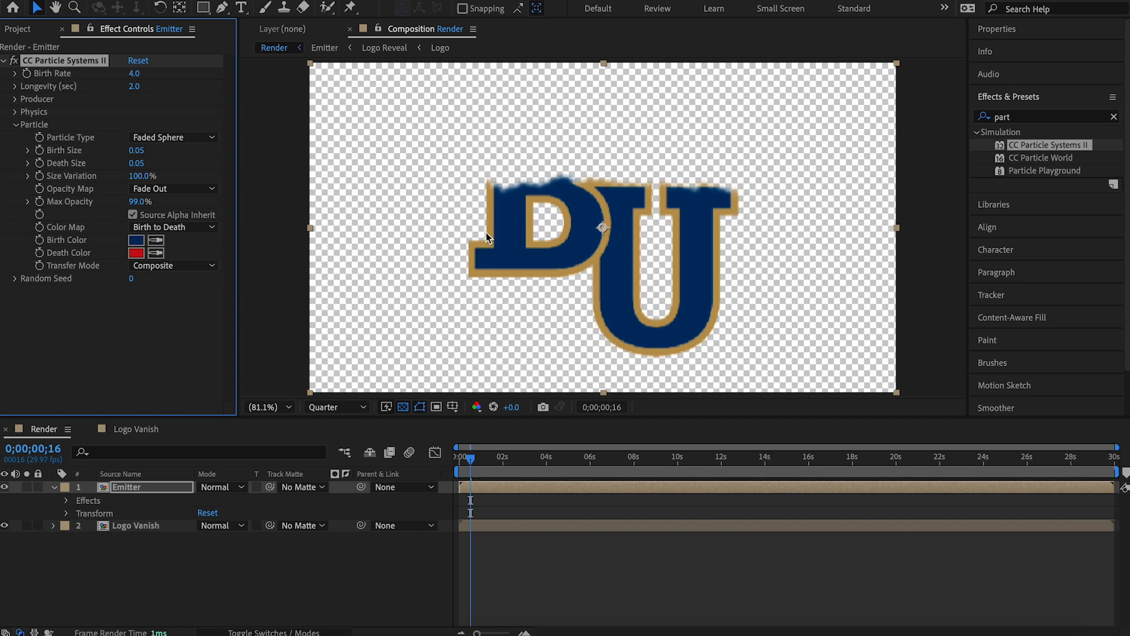
left_click(157, 252)
left_click(513, 239)
Step: Darken the particles' Death Color slightly to 002B5C and collapse the Particle settings
left_click(136, 252)
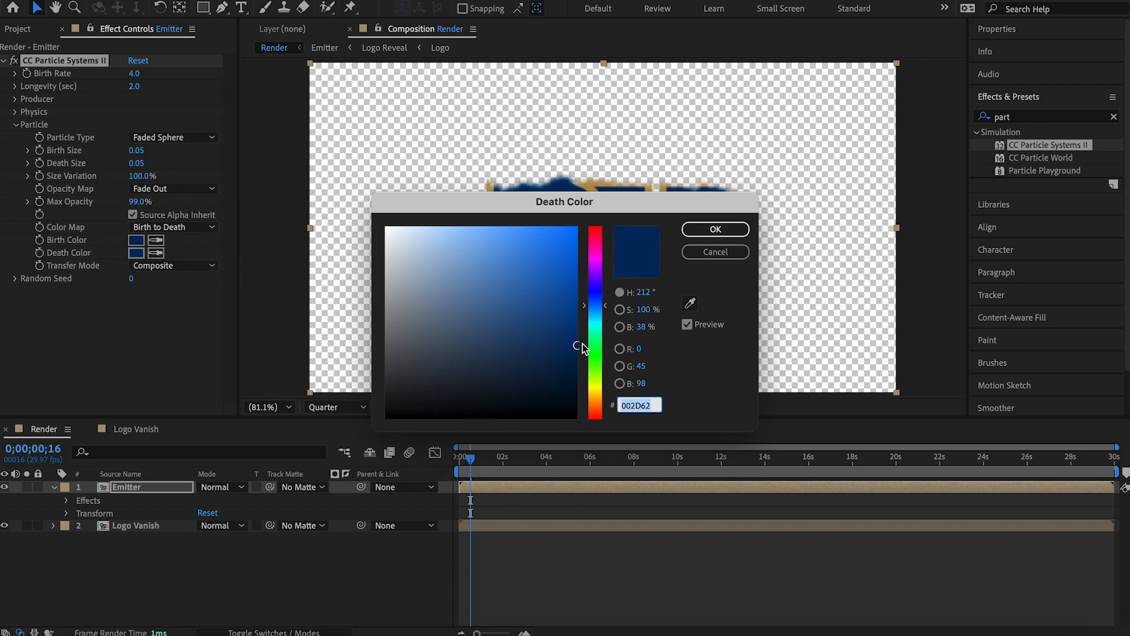
left_click_drag(576, 344, 577, 349)
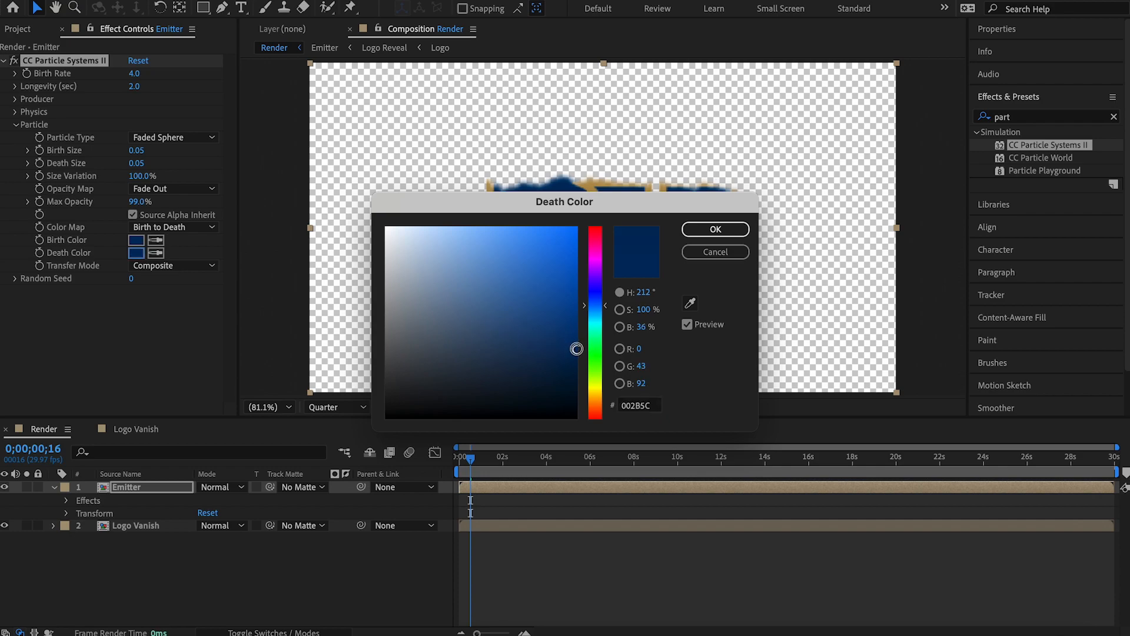
left_click(716, 229)
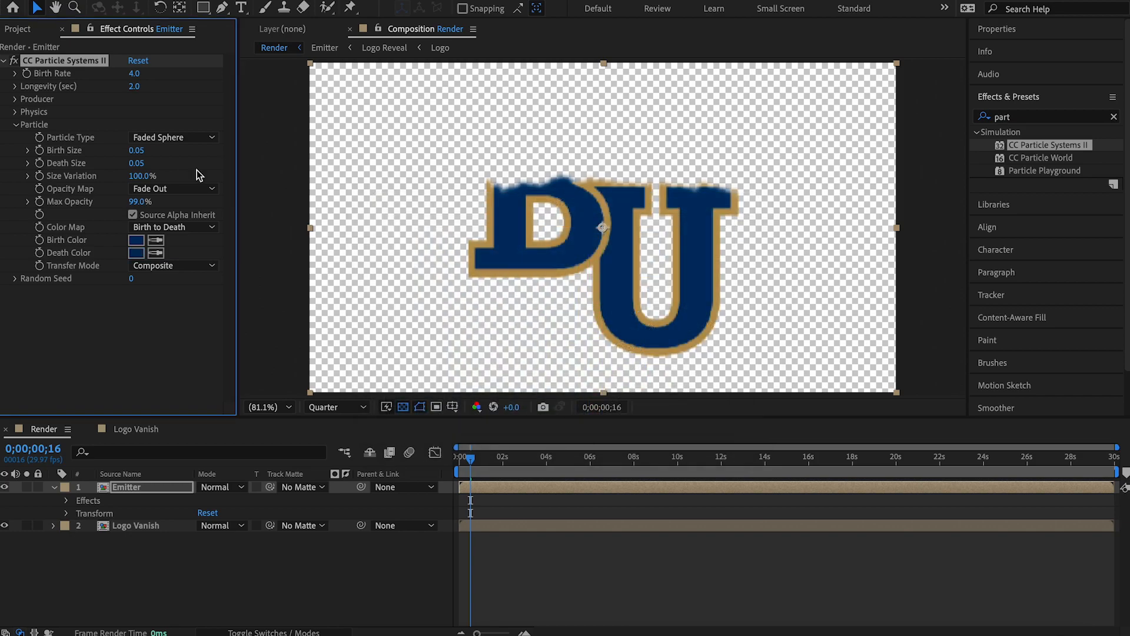
left_click(16, 124)
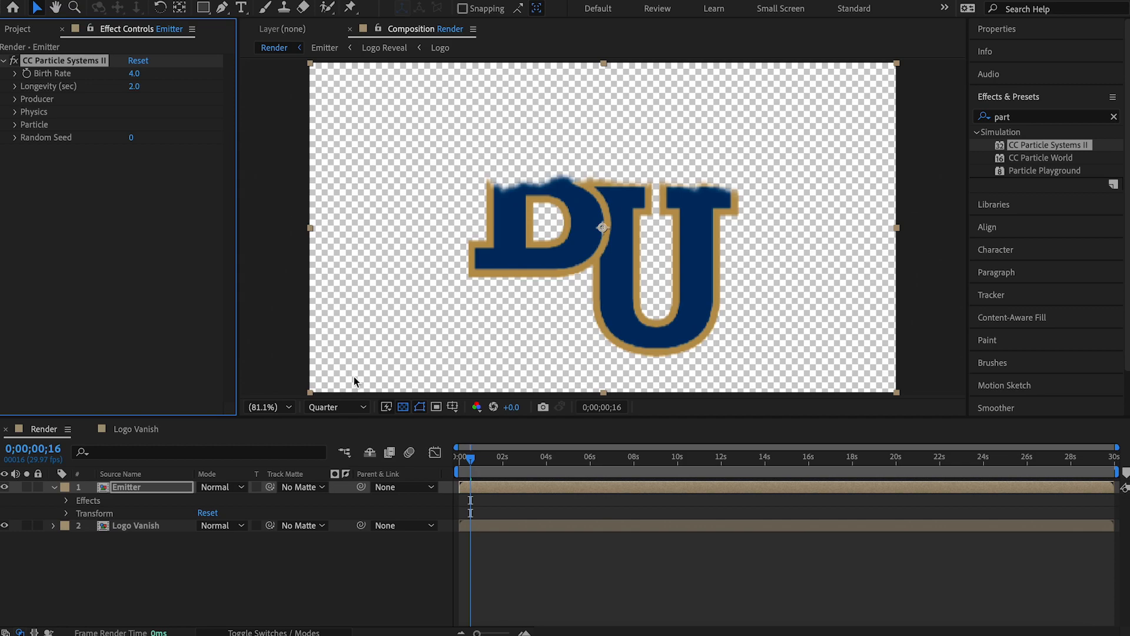
Step: Set the Birth Rate of the particles to 1000 and scrub the early frames to check the dissolve
left_click(477, 463)
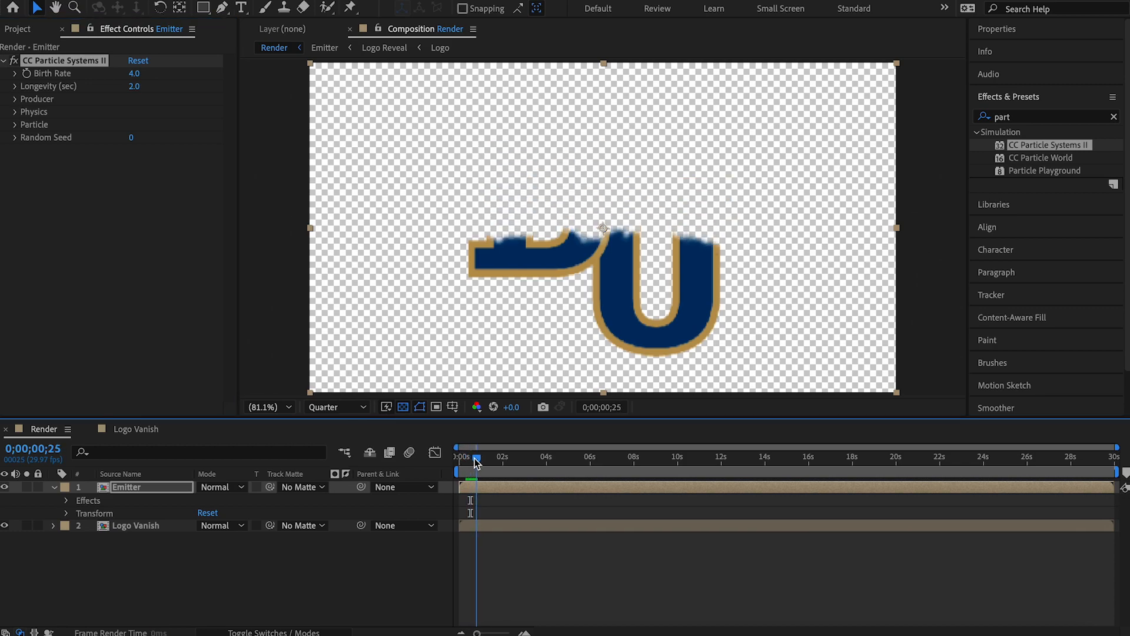
left_click_drag(477, 463, 472, 463)
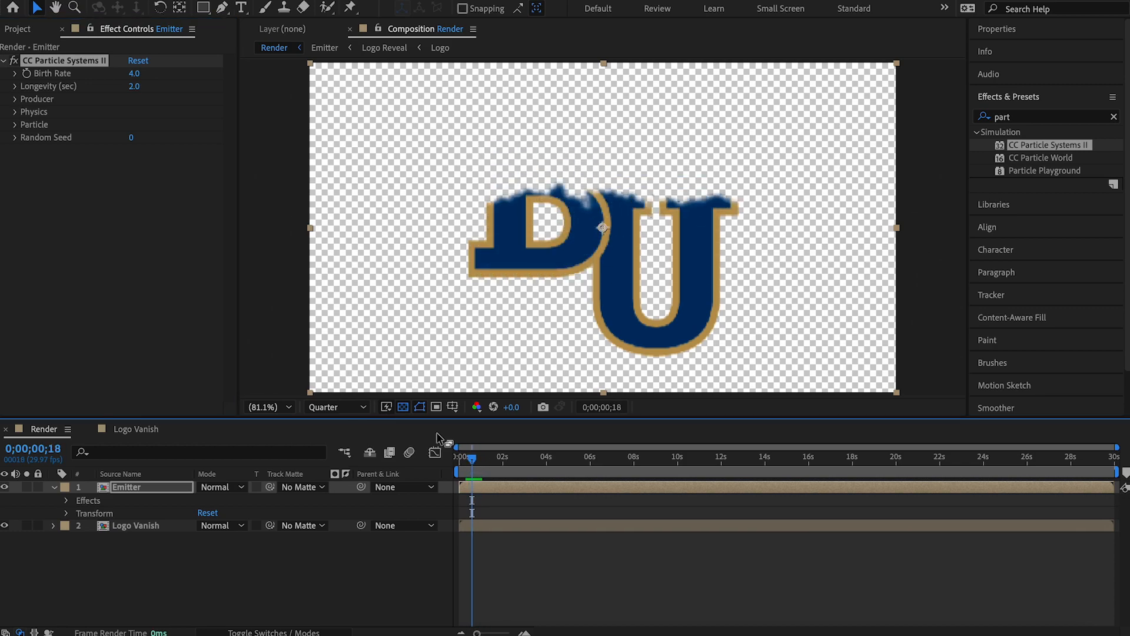
left_click(134, 73)
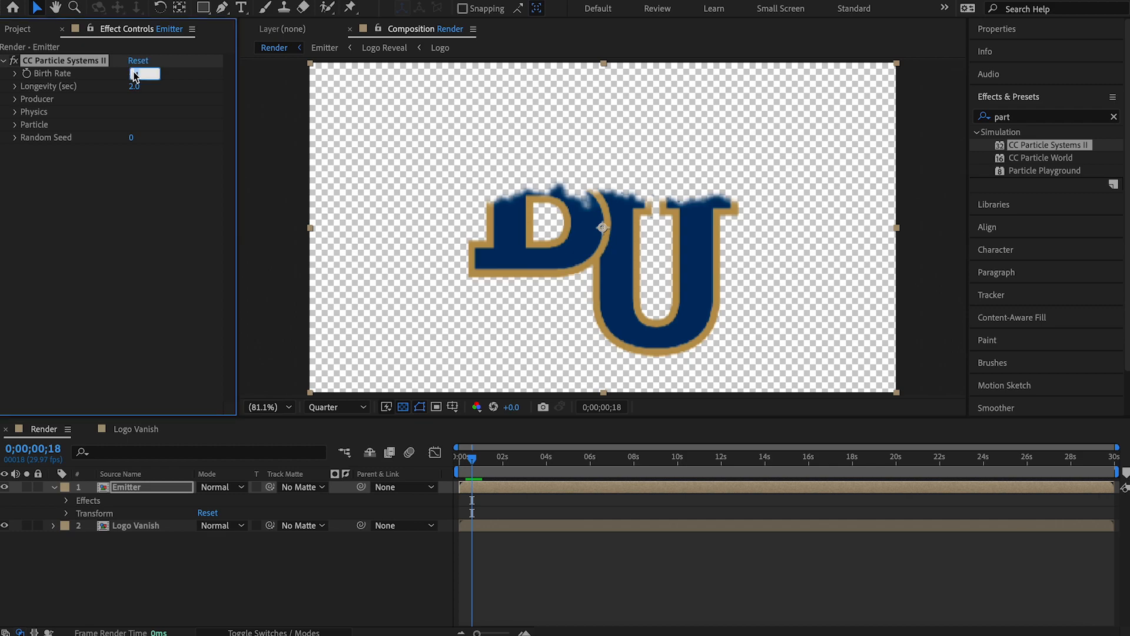
type("1000")
key("Return")
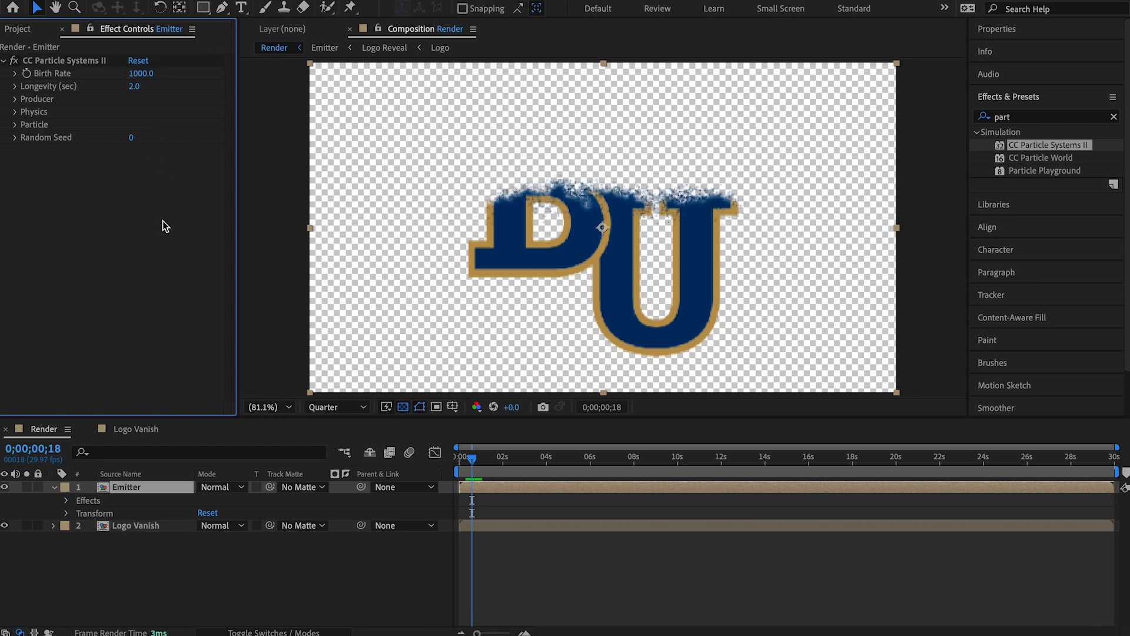
left_click_drag(475, 458, 469, 461)
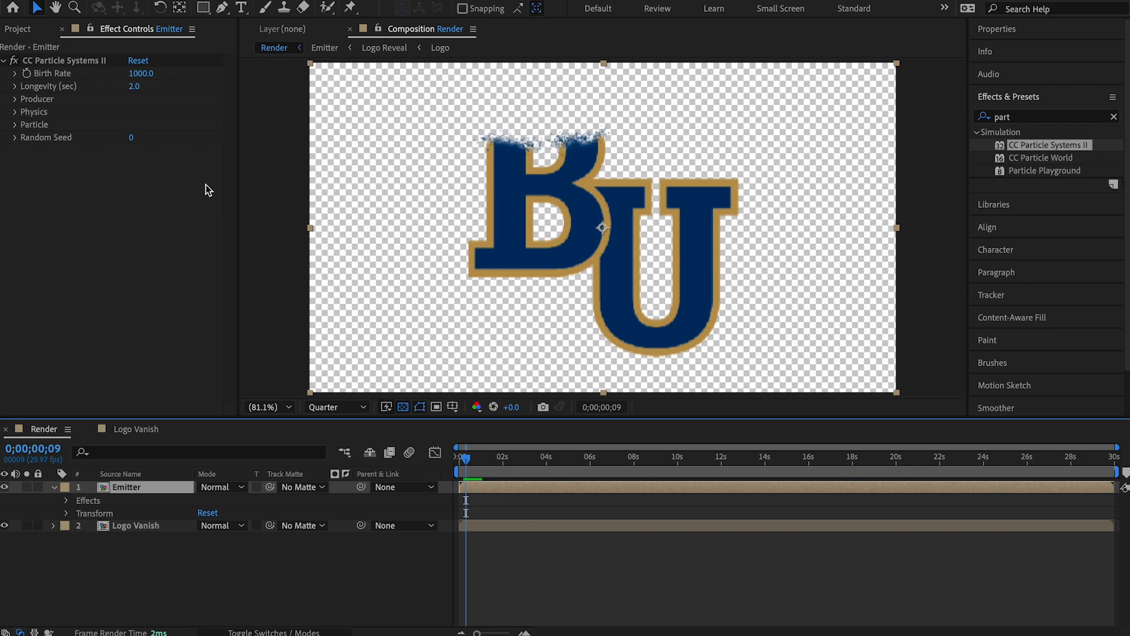
Step: Set the particles' Longevity to 4 seconds
left_click(133, 89)
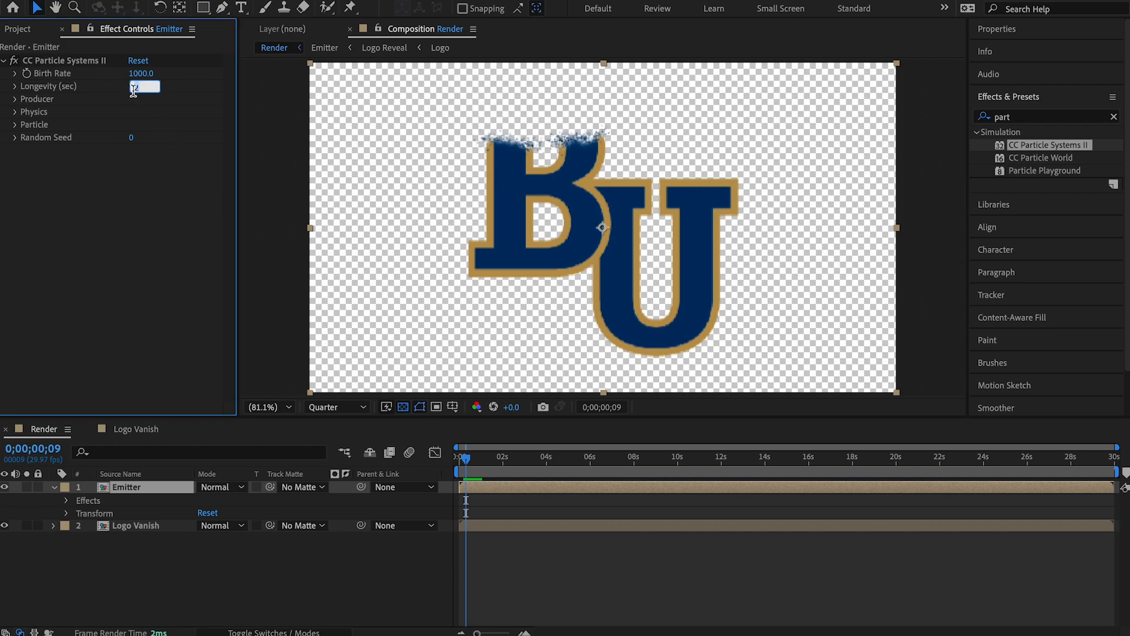
type("4")
key("Return")
Step: Find the Stylize Glow effect, apply it to the Emitter layer and return to the first frame
left_click(1036, 117)
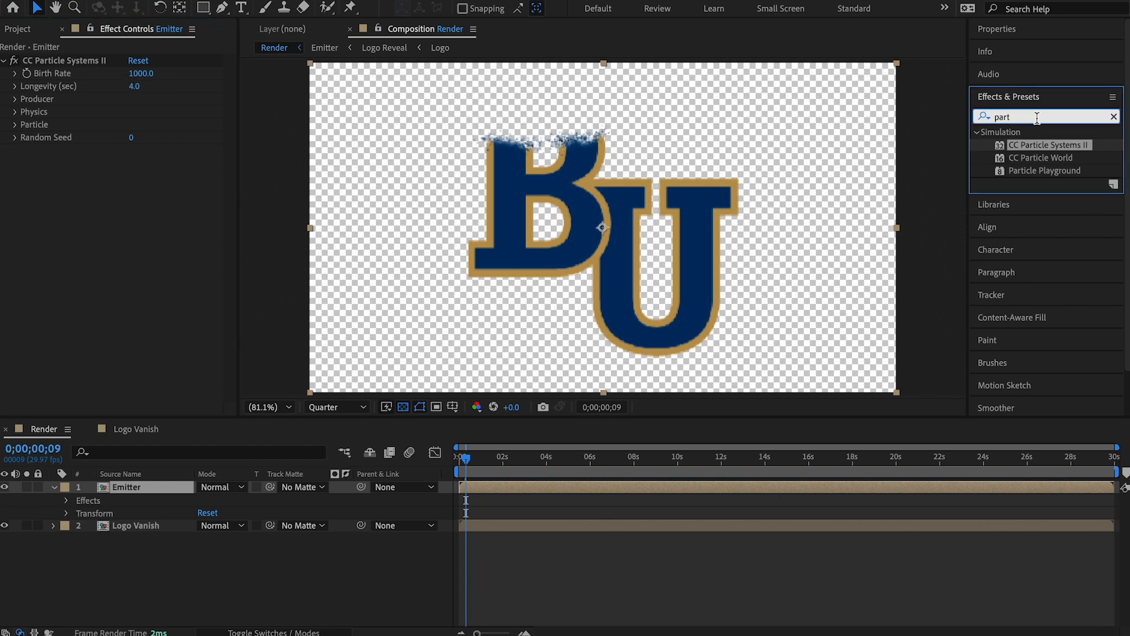
type("glow")
left_click(1050, 211)
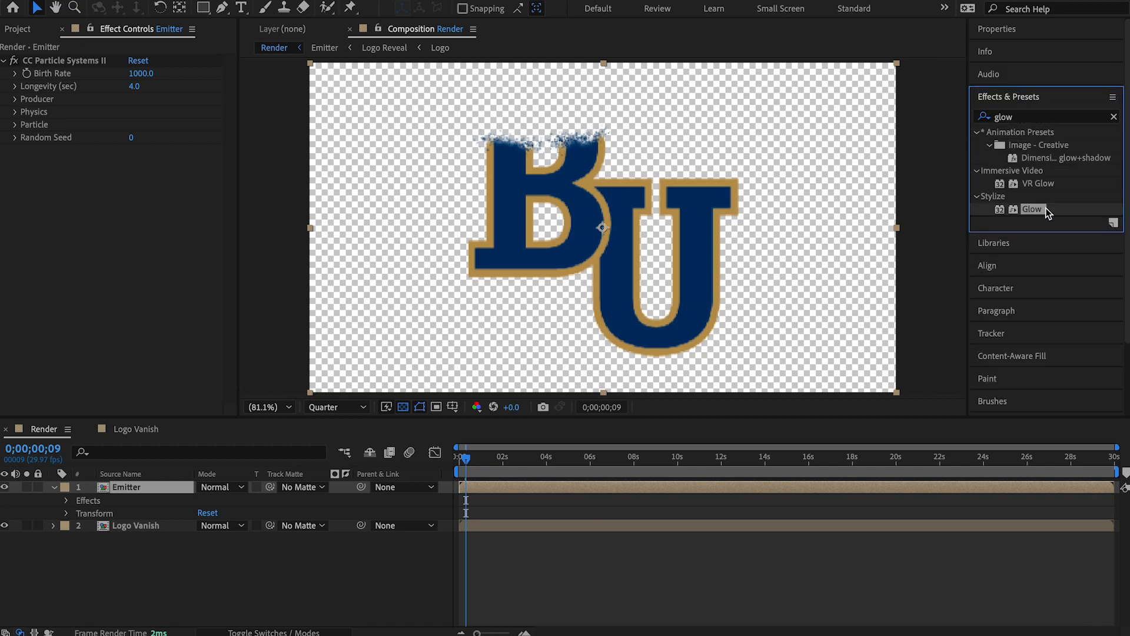
left_click_drag(996, 206, 131, 487)
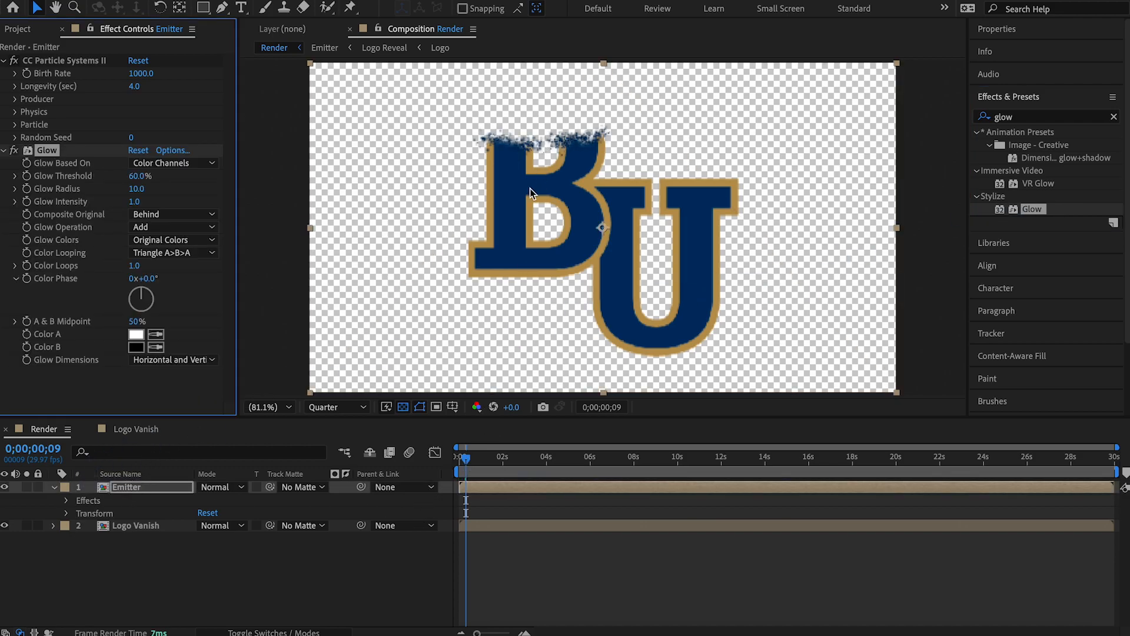
mouse_move(466, 458)
left_mouse_down()
mouse_move(515, 463)
mouse_move(458, 459)
left_mouse_up()
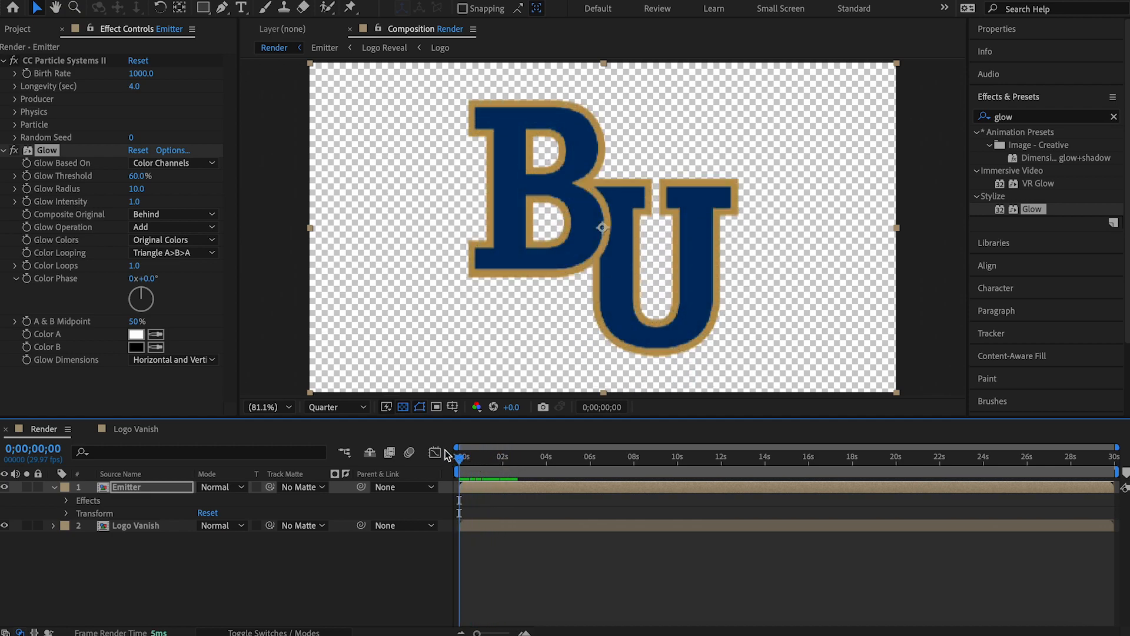
Step: Duplicate the Glow effect on the Emitter and collapse the first Glow and CC Particle Systems II settings
left_click(92, 152)
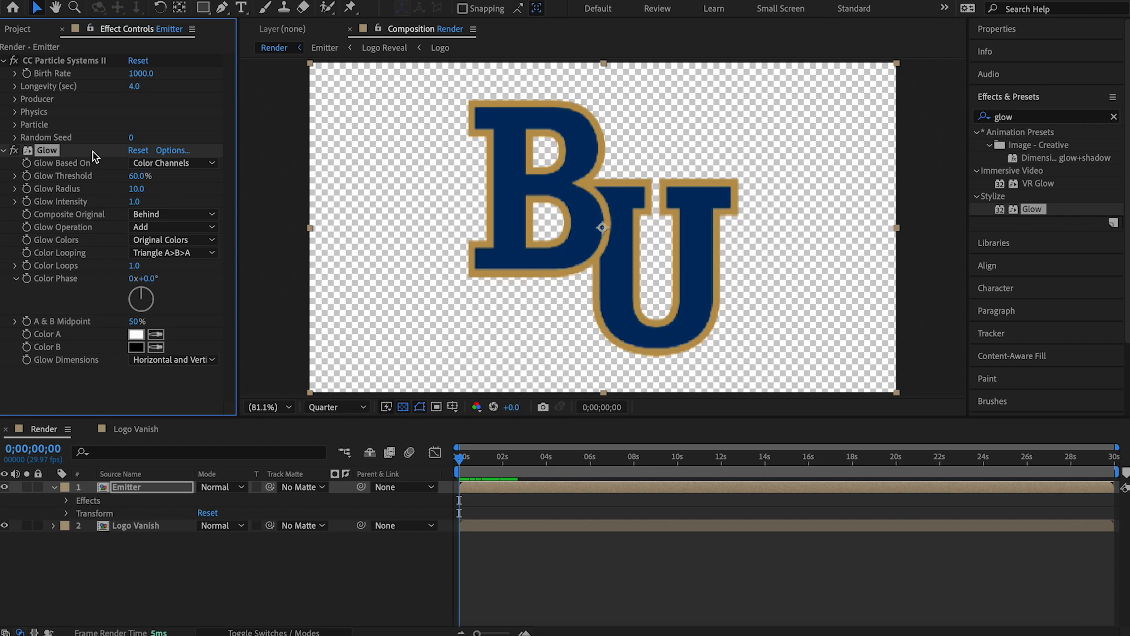
key("ctrl+d")
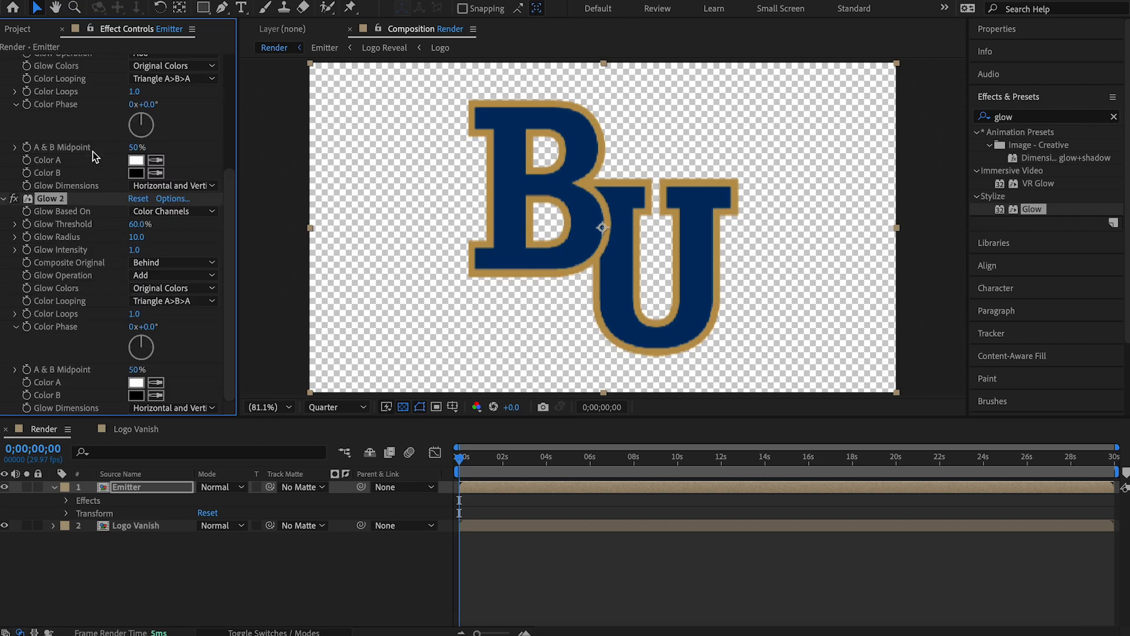
scroll(93, 157, "up", 5)
scroll(93, 156, "up", 1)
left_click(4, 147)
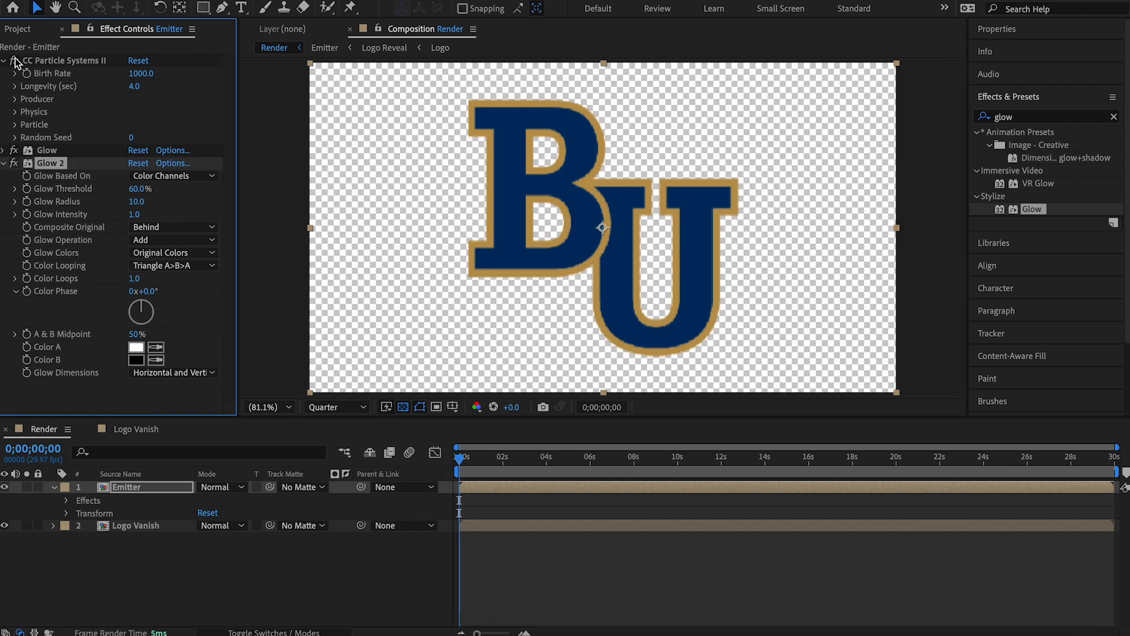
left_click(4, 62)
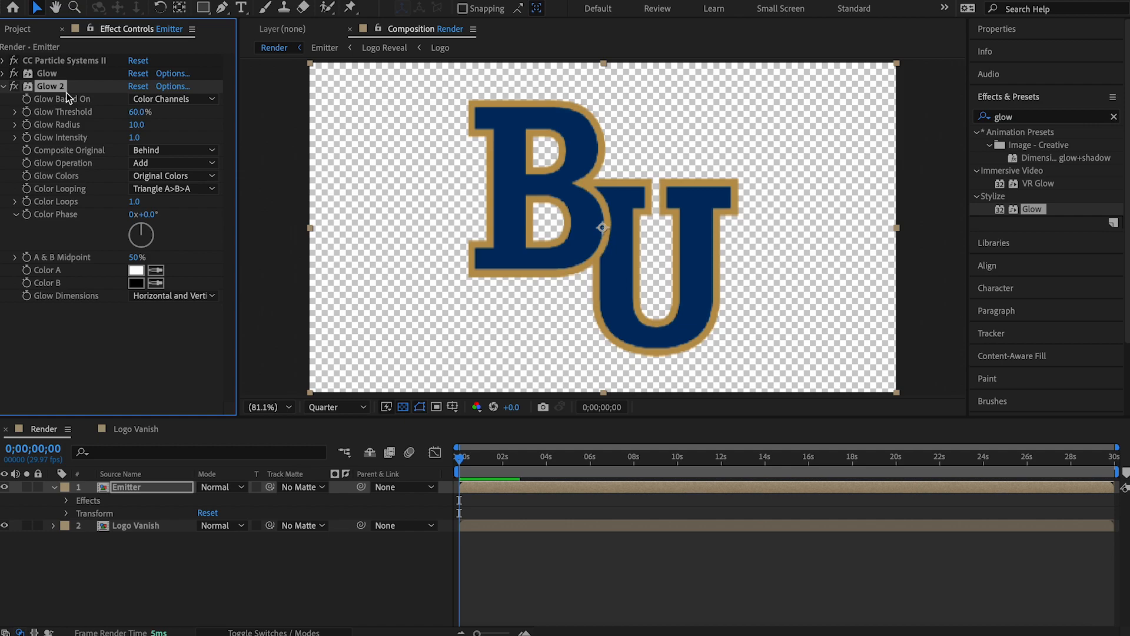
Step: Set the second Glow's Glow Radius to 600 and check the result at frame 22
left_click(137, 125)
type("600")
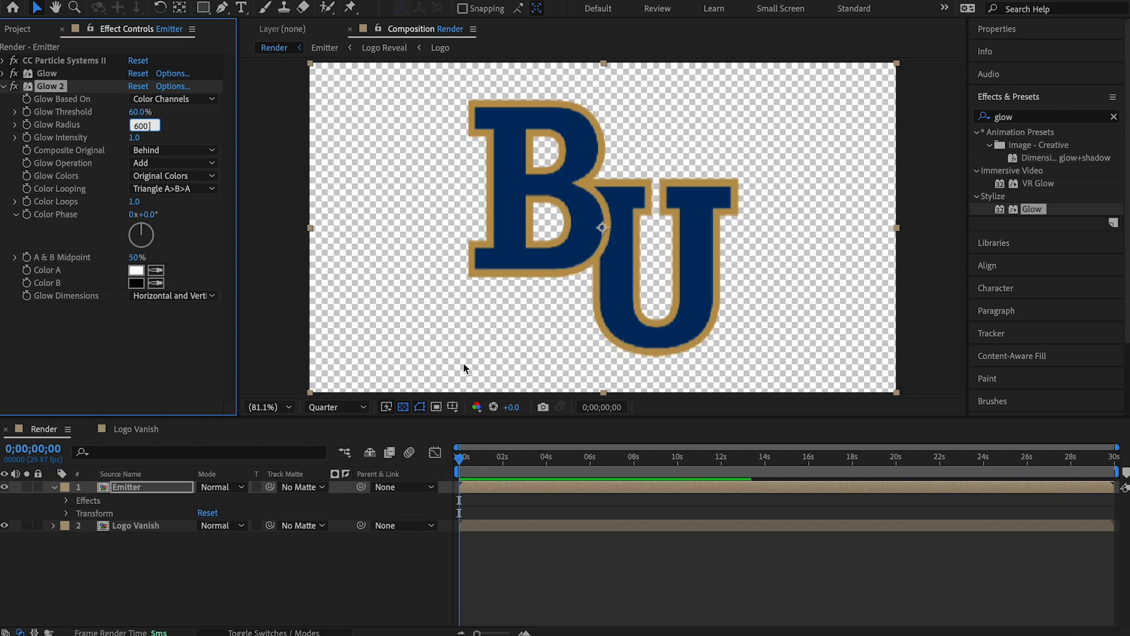
left_click_drag(488, 459, 475, 455)
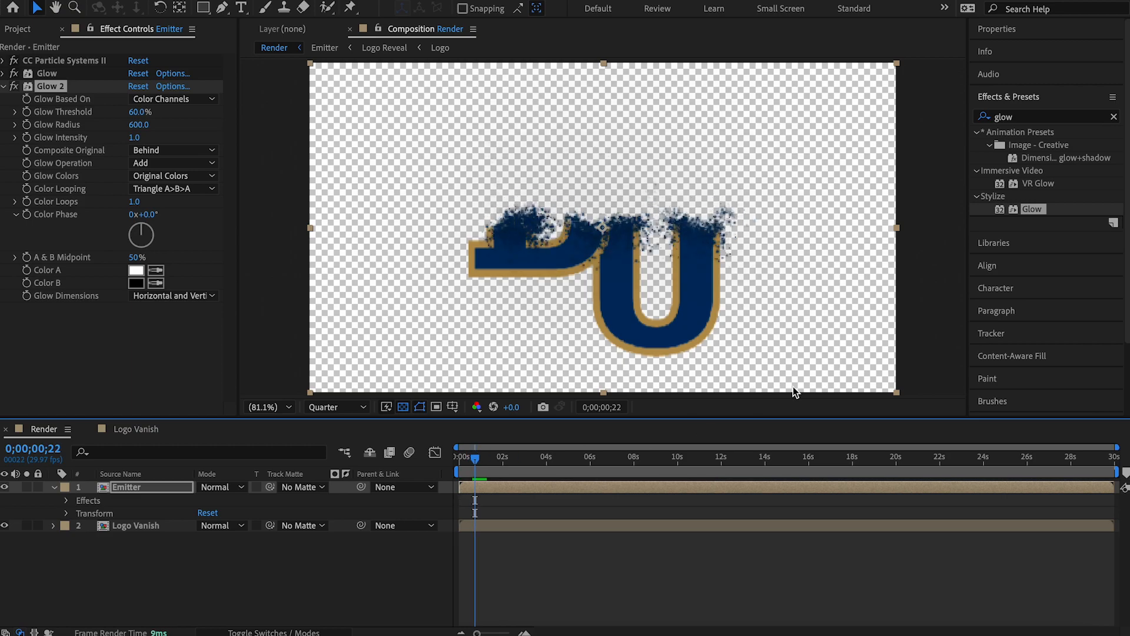
Step: Find the Drop Shadow effect, apply it to the Emitter layer and collapse the second Glow's settings
left_click(1035, 121)
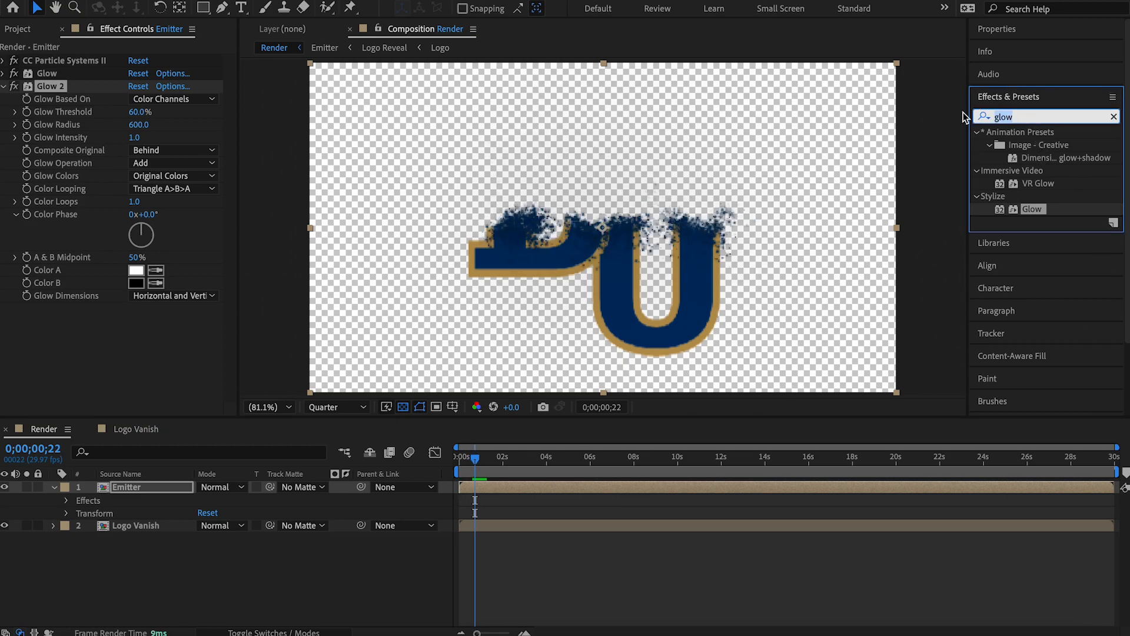
type("drop")
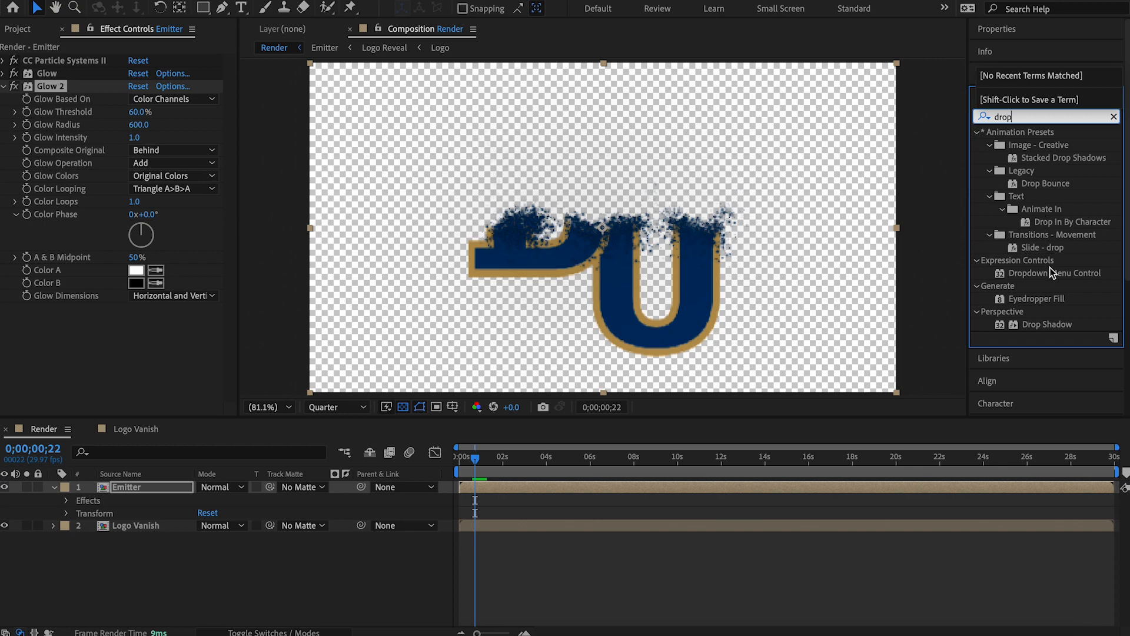
type("sha")
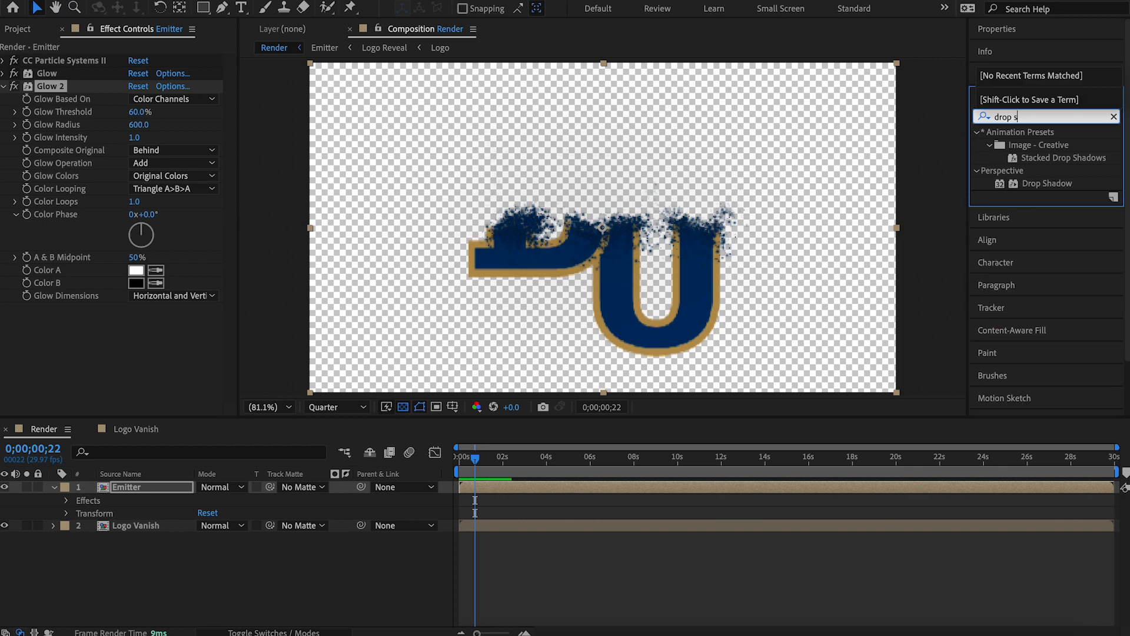
left_click(1046, 184)
left_click_drag(1046, 184, 139, 486)
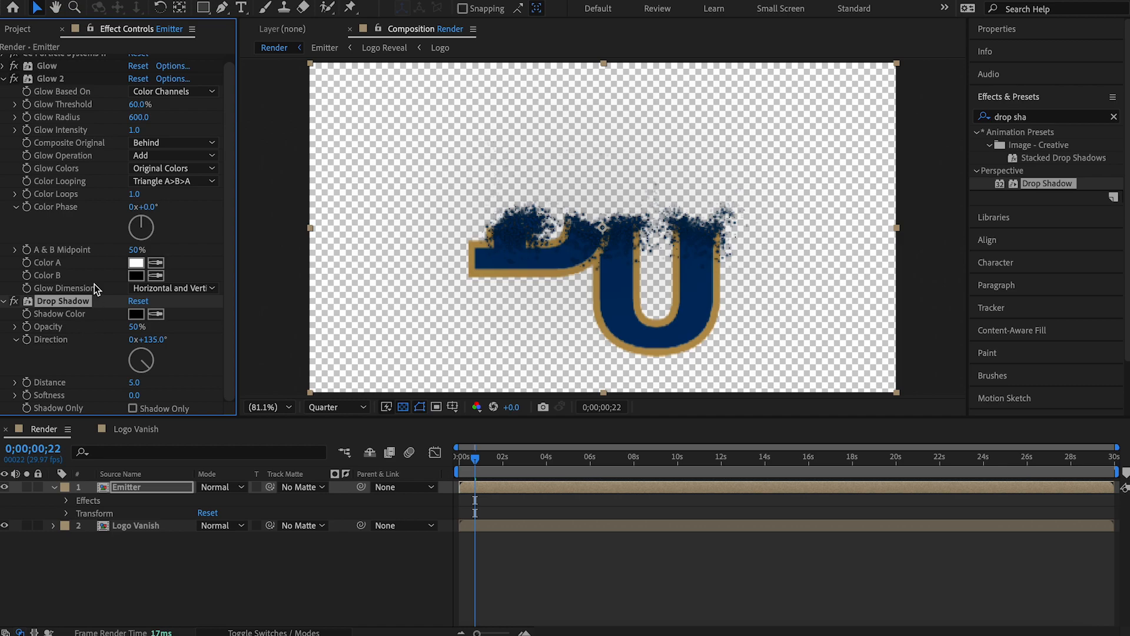
left_click(3, 79)
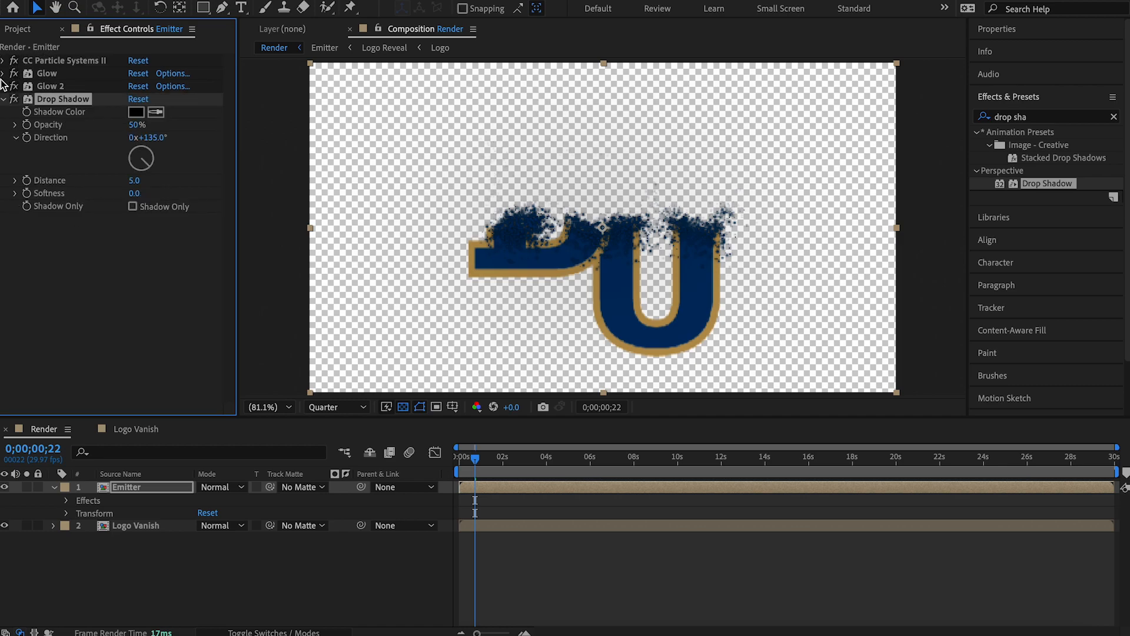
Step: Set the Drop Shadow's Opacity to 100% and scrub back through the dissolve
left_click(137, 125)
type("100")
left_click(119, 253)
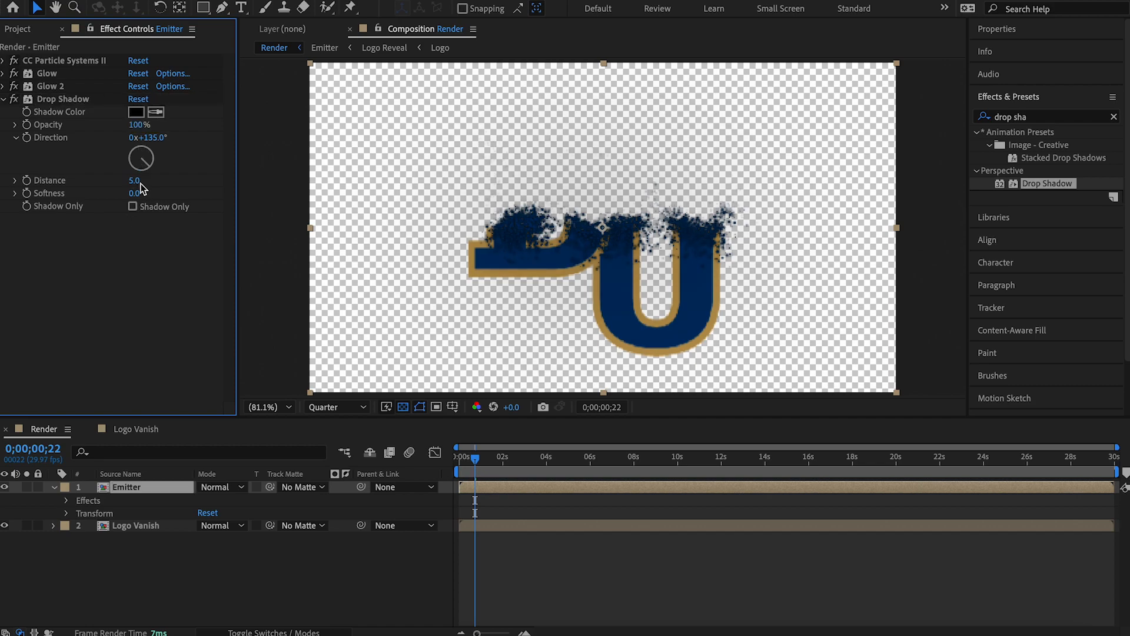
left_click_drag(475, 457, 457, 459)
Step: Set the Drop Shadow's Opacity to 95% and return to the first frame
left_click(141, 125)
left_click_drag(140, 125, 142, 126)
mouse_move(465, 460)
left_mouse_down()
mouse_move(498, 465)
mouse_move(459, 462)
left_mouse_up()
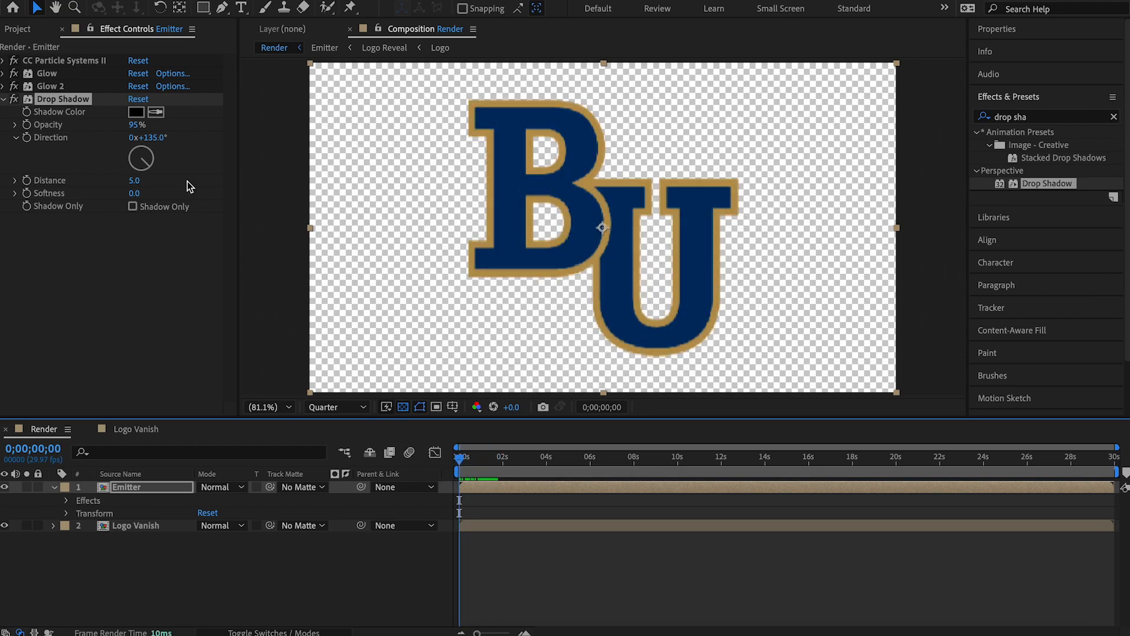
Step: Set the Drop Shadow's Softness to 25 and its Distance to 0, and scrub the opening frames to check it
left_click(135, 193)
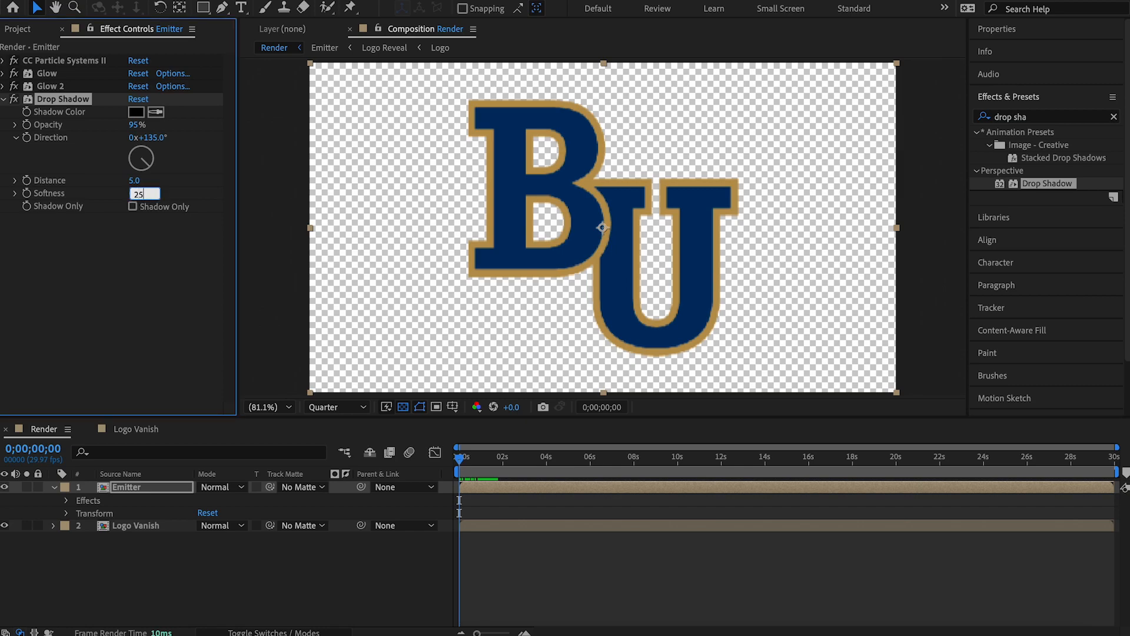
left_click(155, 249)
left_click(137, 181)
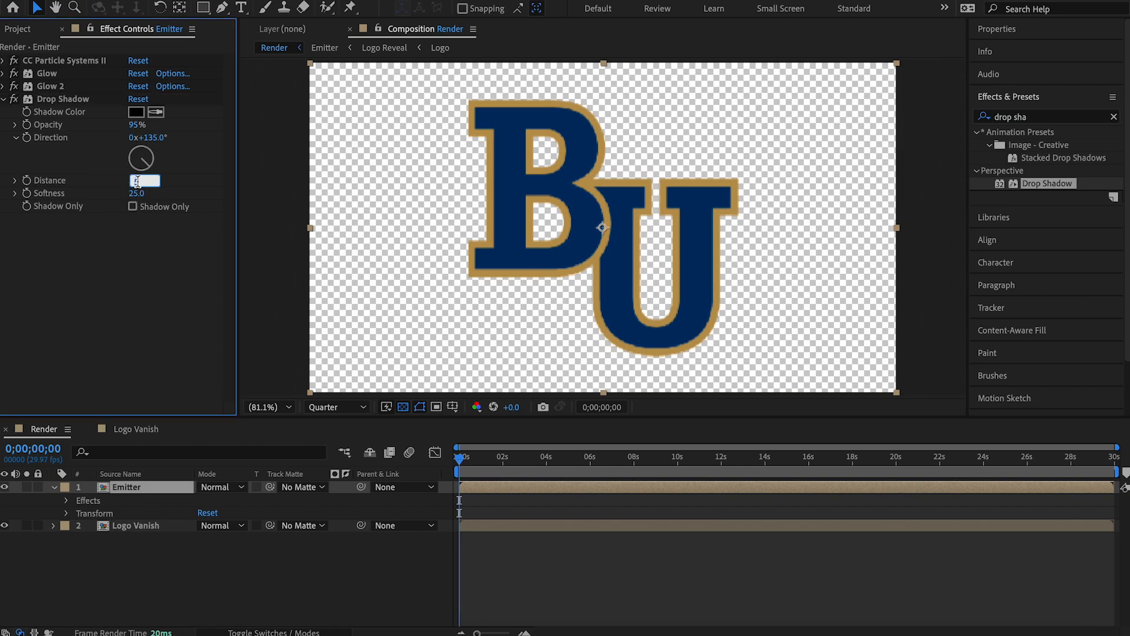
left_click(182, 348)
left_click_drag(471, 462, 440, 465)
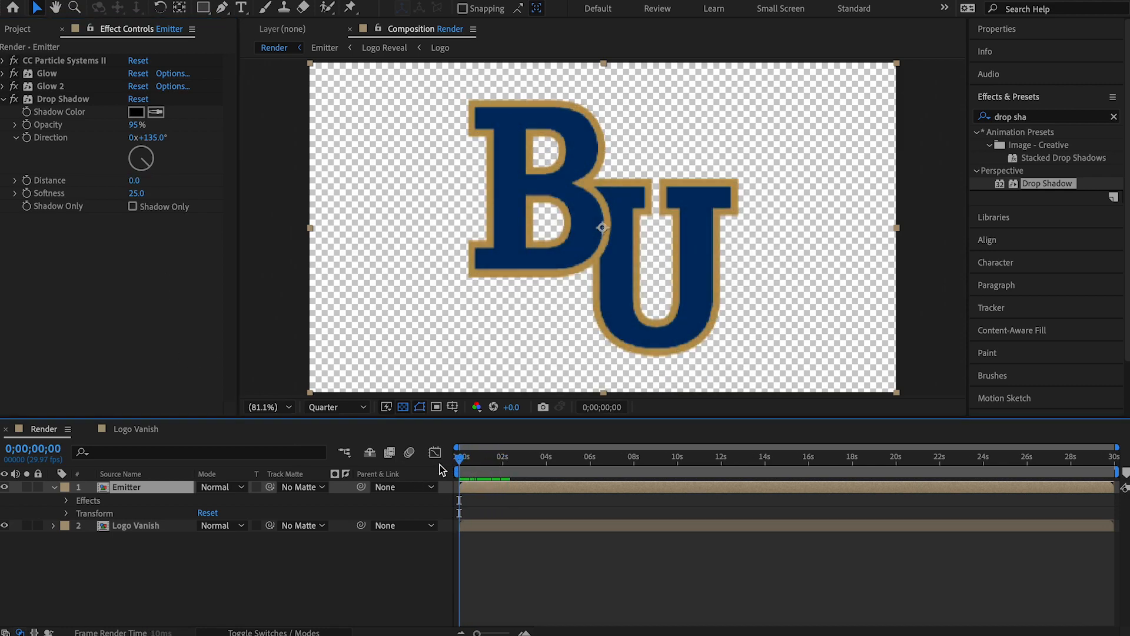
Step: Pre-compose the Emitter and Logo Vanish layers together as Animation and preview the Render composition from the first frame
left_click(255, 601)
left_click(53, 487)
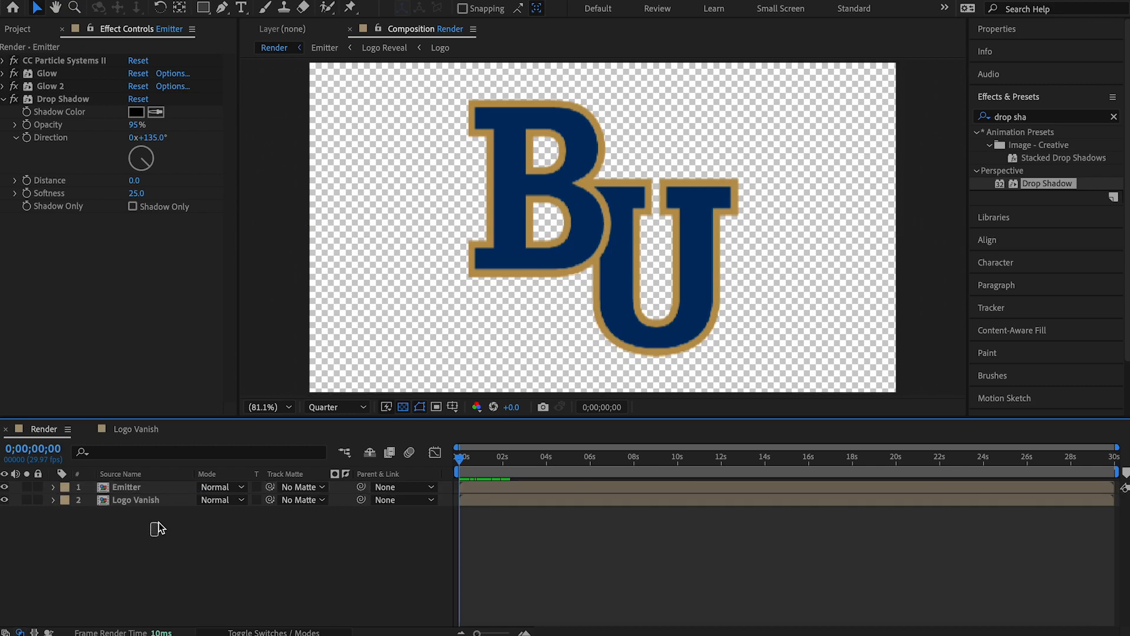
left_click_drag(175, 510, 175, 470)
right_click(163, 492)
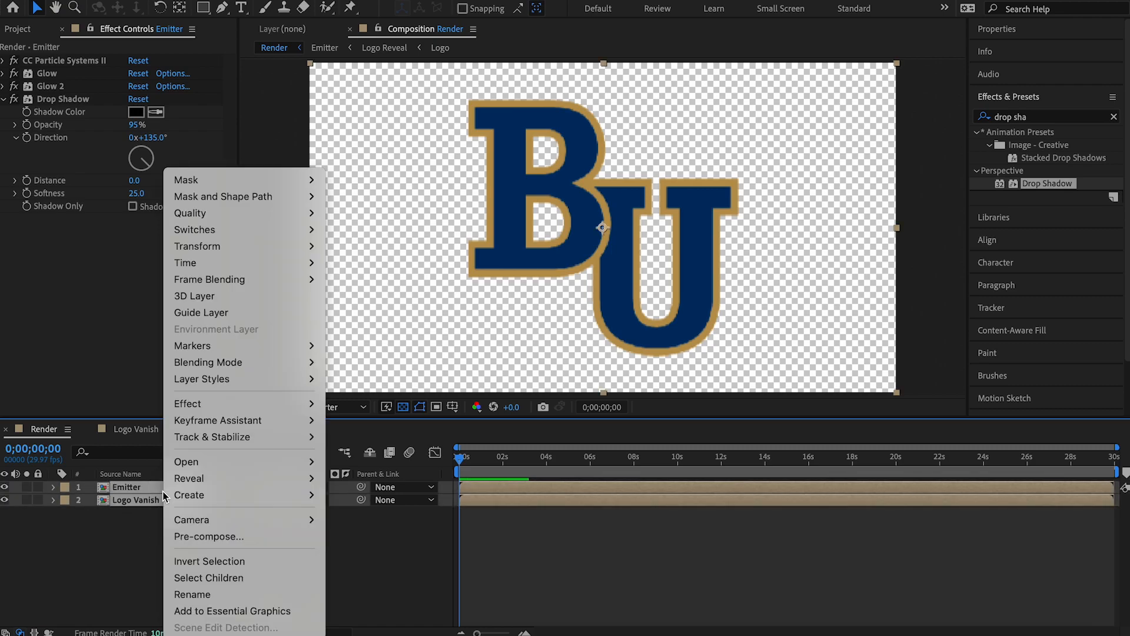
left_click(249, 536)
type("Animation")
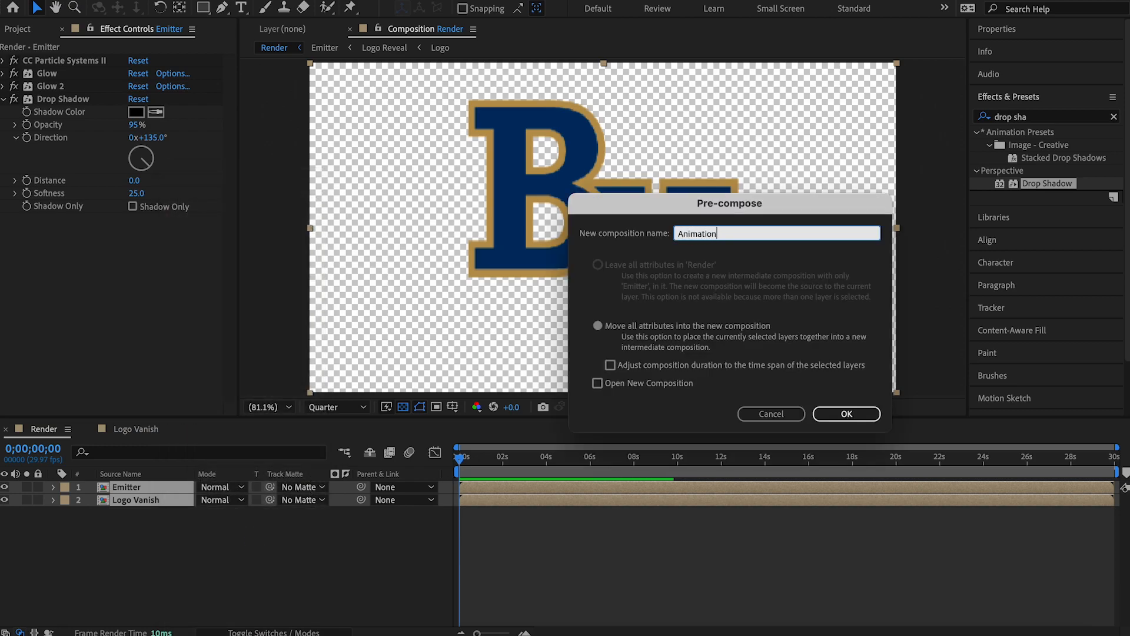
key("Return")
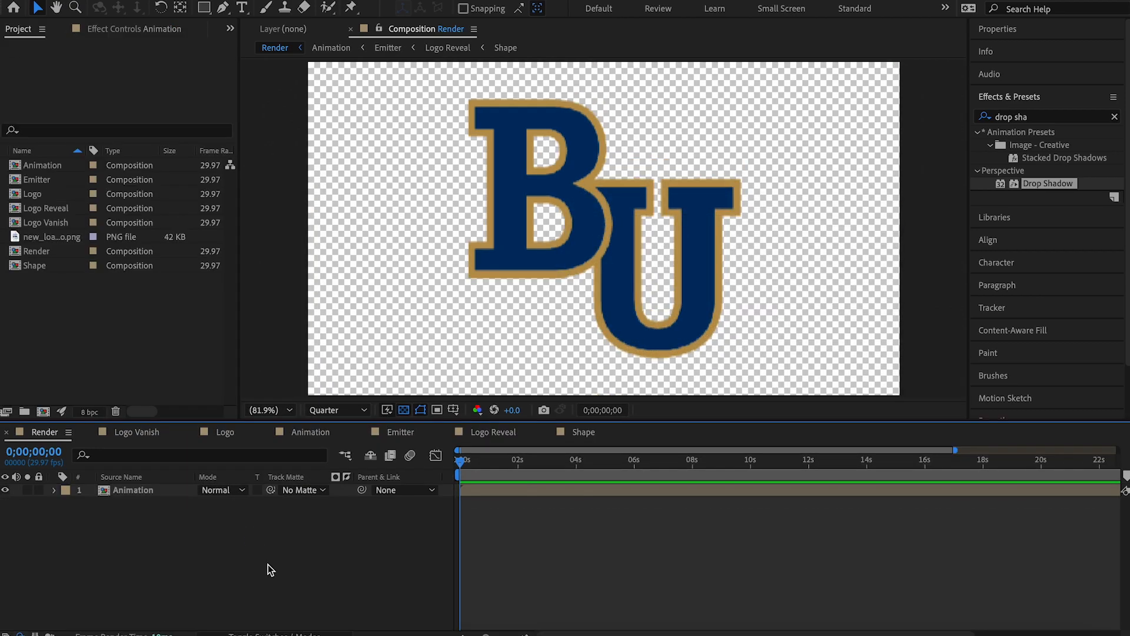
key("space")
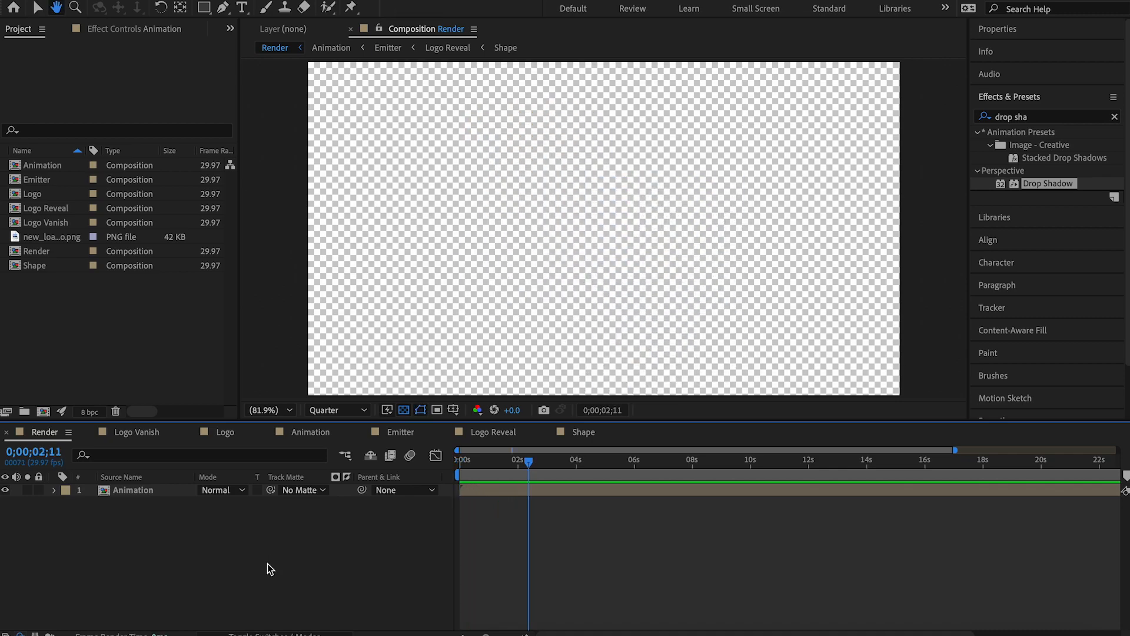
left_click_drag(528, 465, 458, 468)
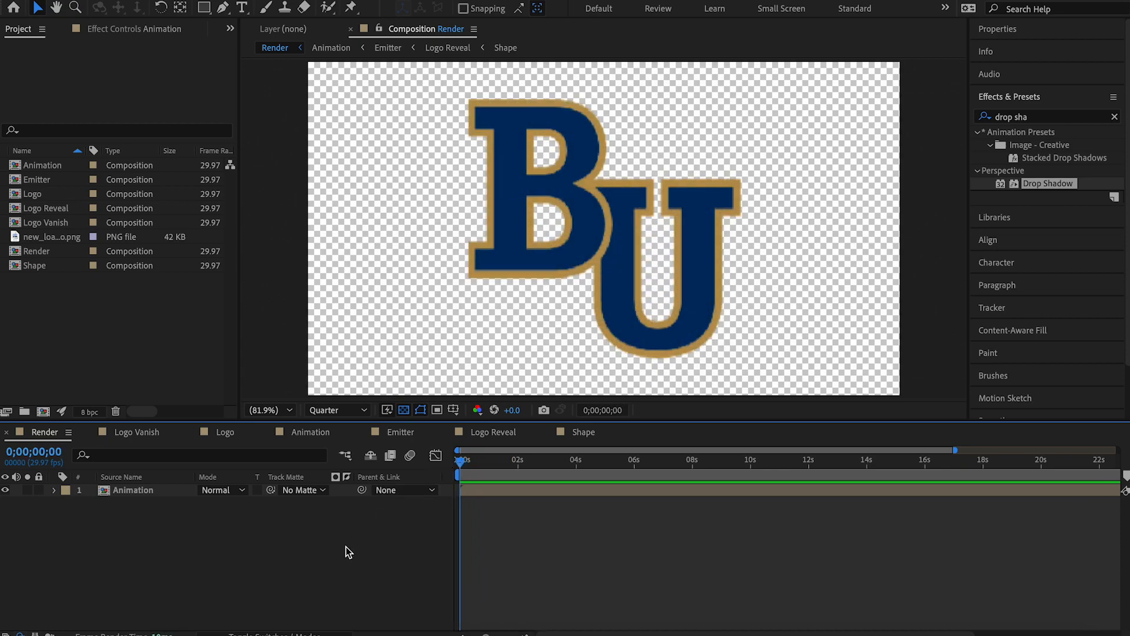
Step: Open the Logo composition and import Rec.png from the Edit Video folder as footage
left_click(119, 33)
left_click(6, 35)
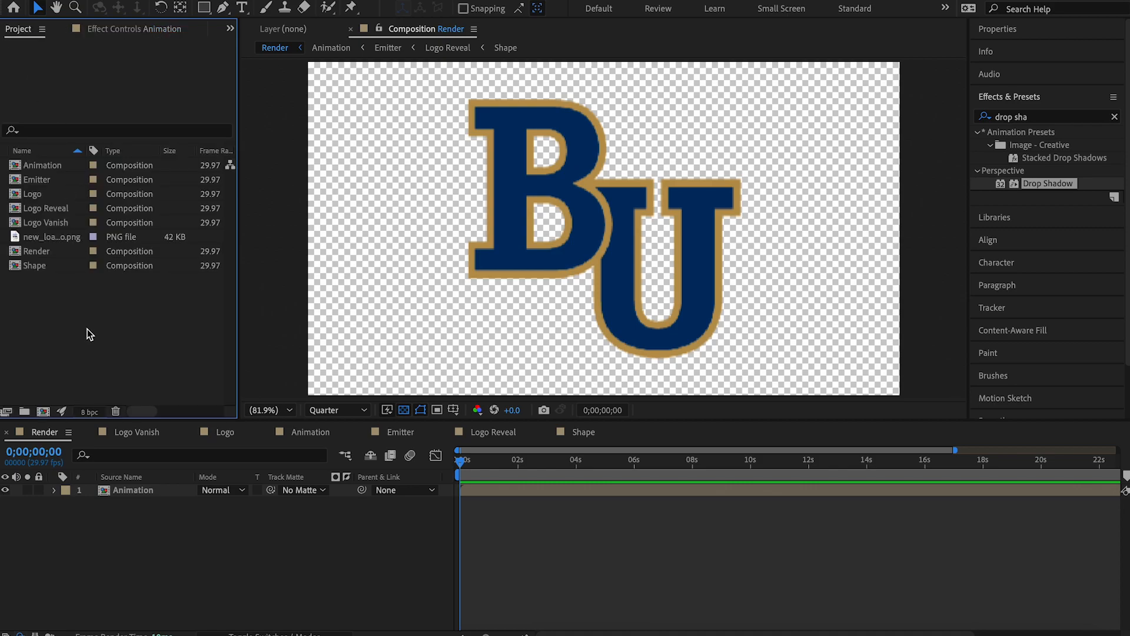
double_click(53, 193)
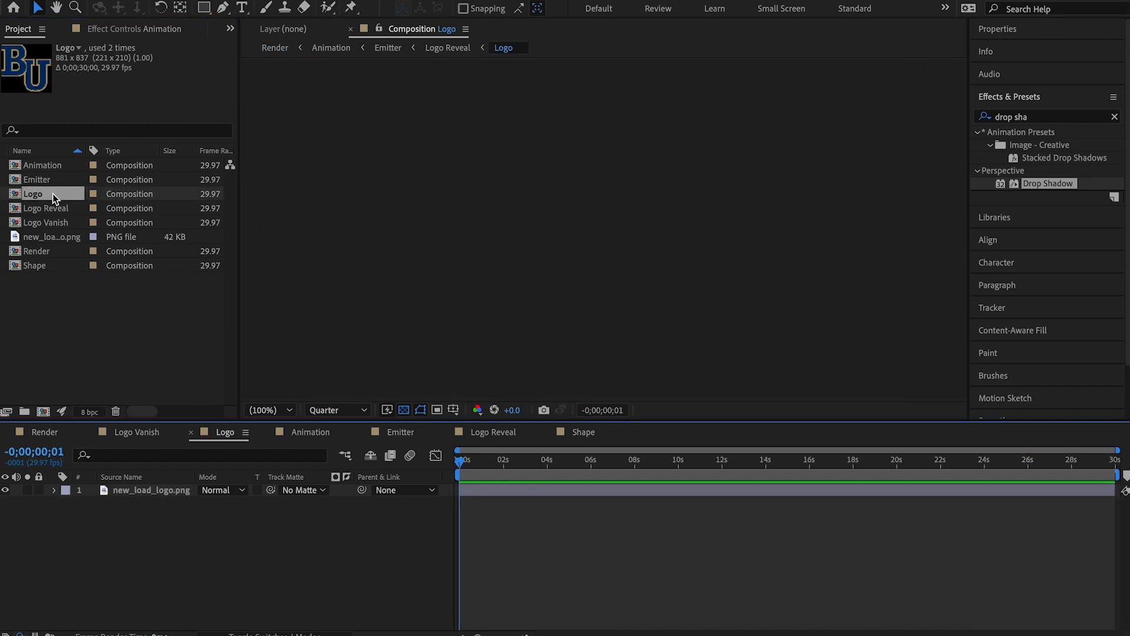
double_click(93, 326)
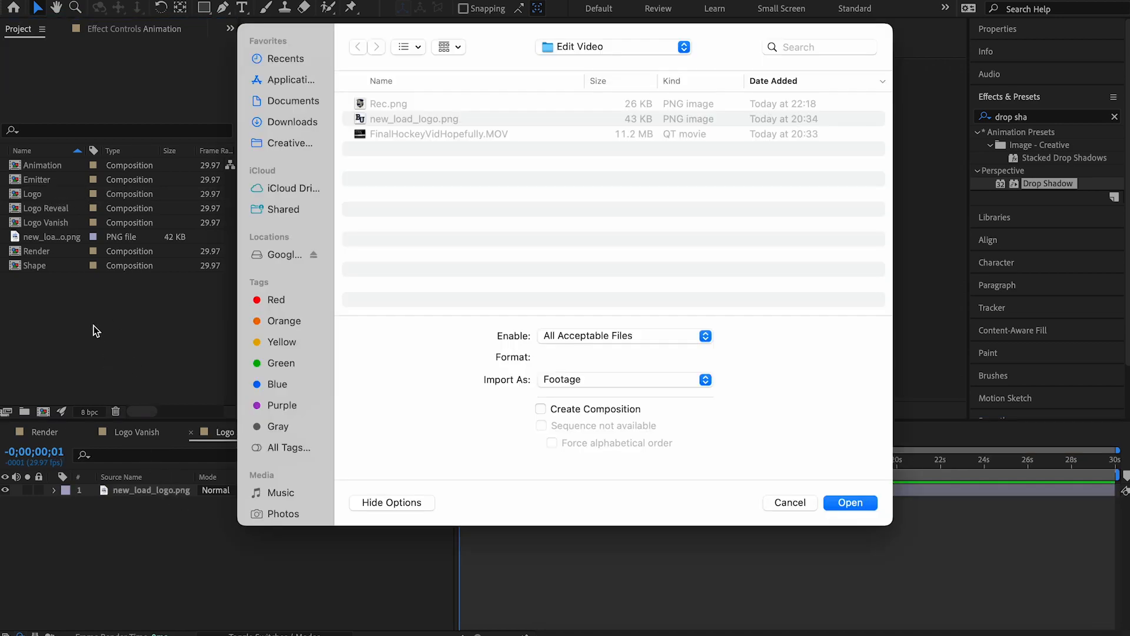
left_click(425, 105)
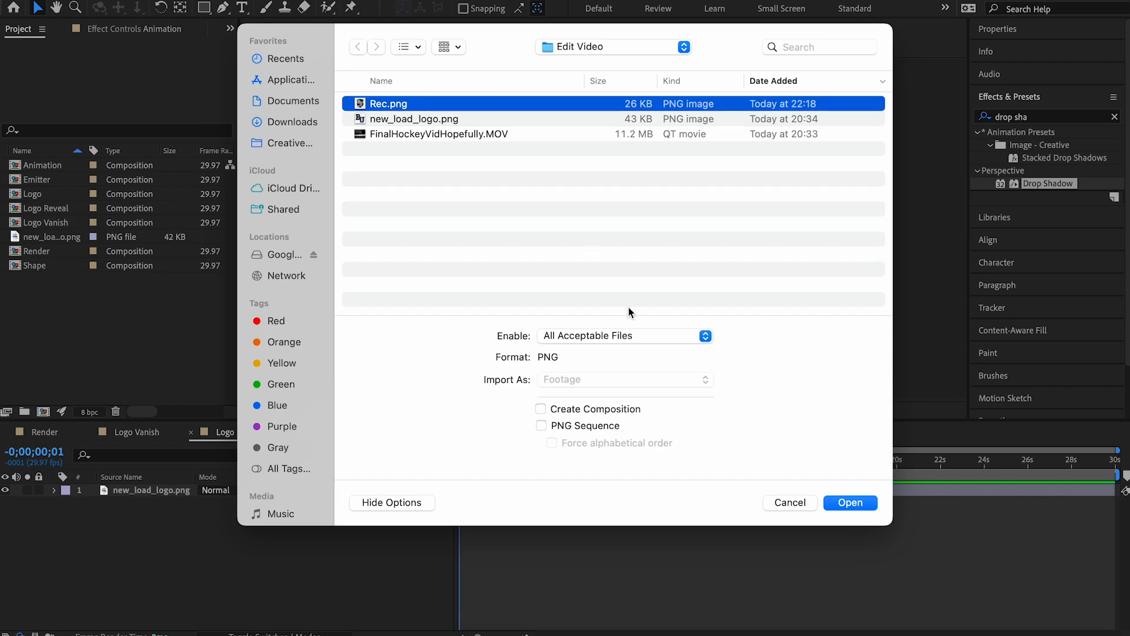
left_click(846, 502)
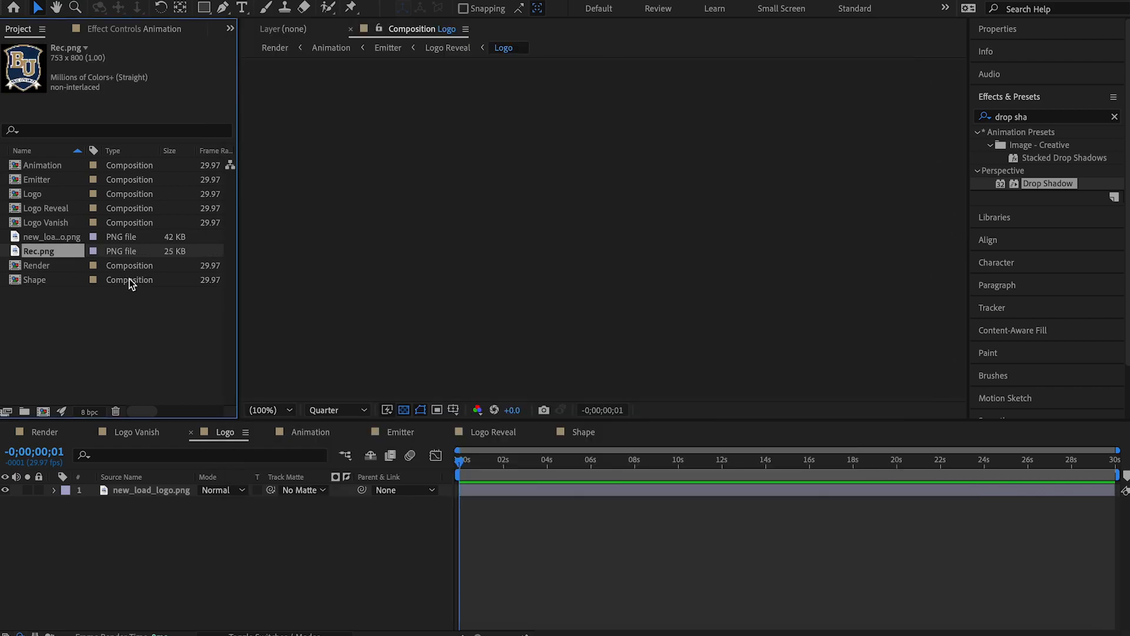
Step: Add Rec.png to the Logo composition below the existing logo layer and enlarge it slightly within the frame
left_click(130, 574)
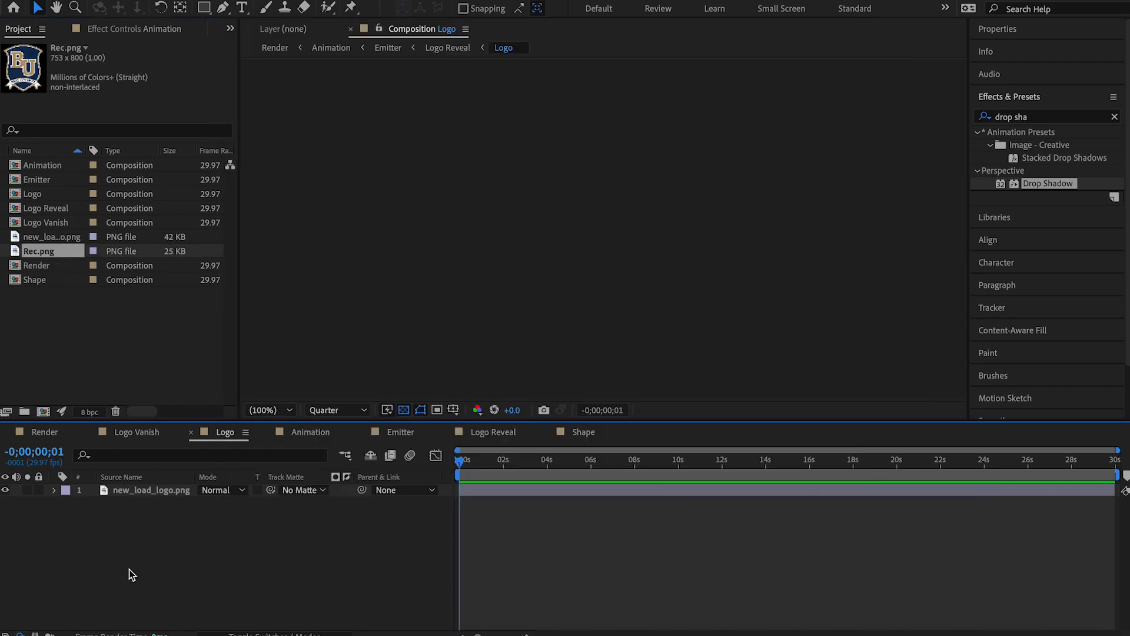
left_click_drag(65, 248, 133, 500)
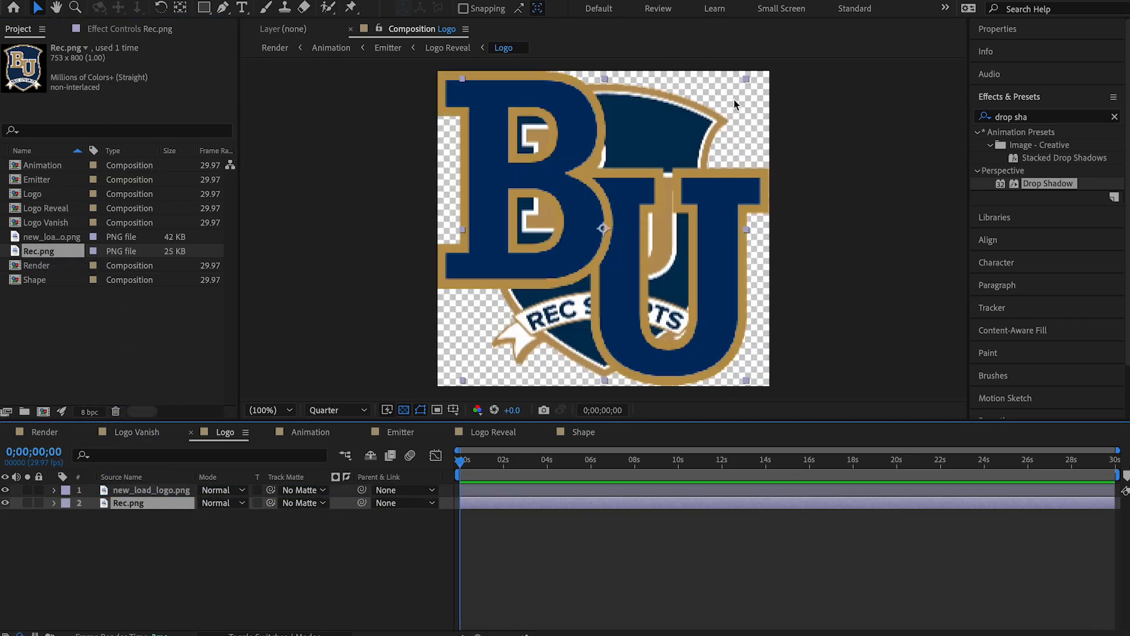
left_click_drag(747, 78, 759, 73)
Step: Delete the new_load_logo.png layer from the Logo composition
left_click(196, 531)
left_click(167, 492)
key("Delete")
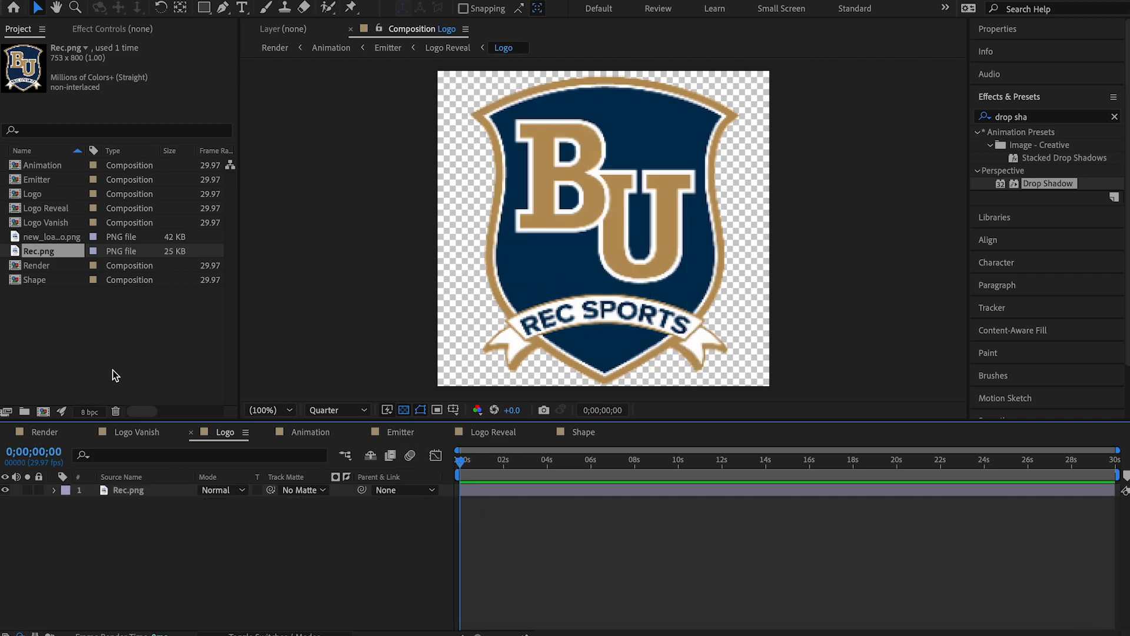
Step: Return to the Render composition and play the vanish animation from the first frame with the replaced logo
left_click(74, 436)
left_click(460, 465)
key("space")
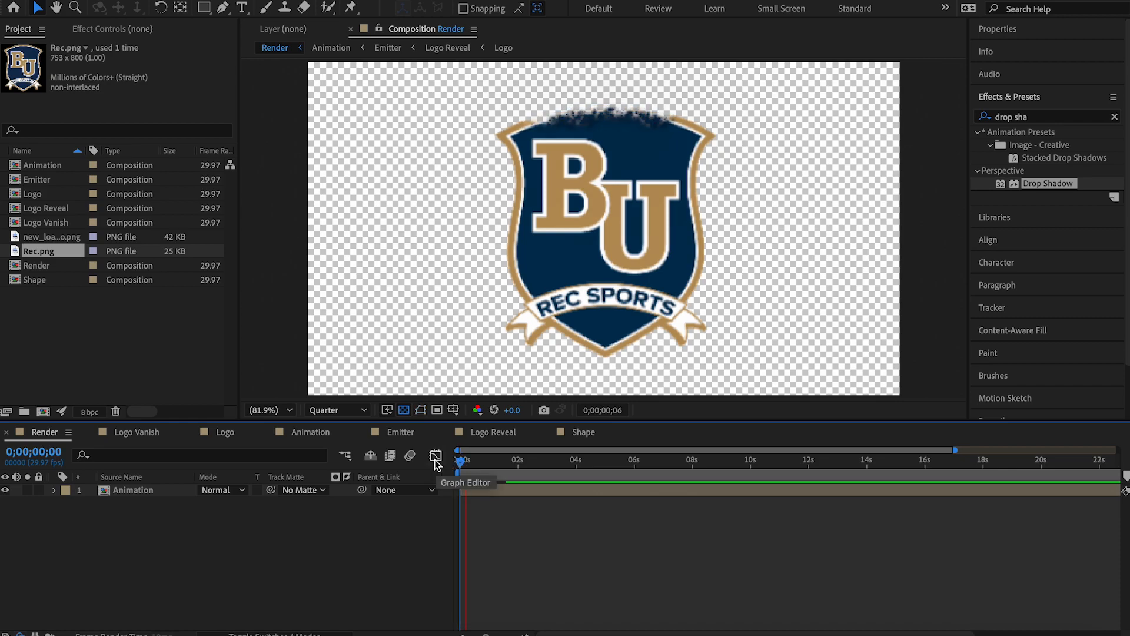
left_click(469, 465)
left_click_drag(469, 465, 459, 465)
key("space")
key("space")
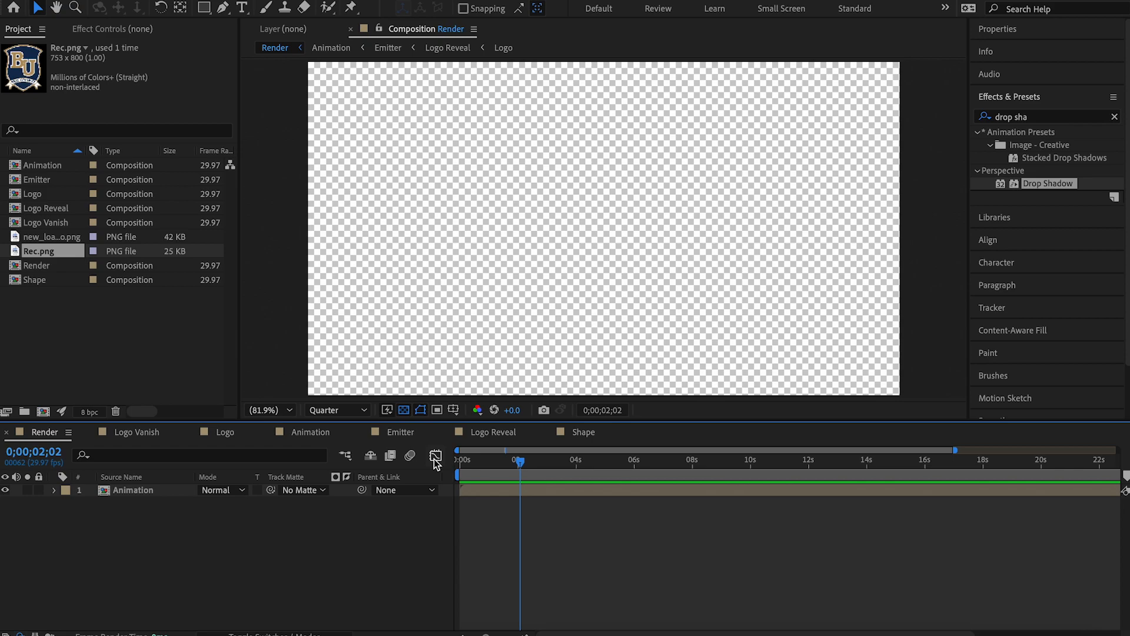